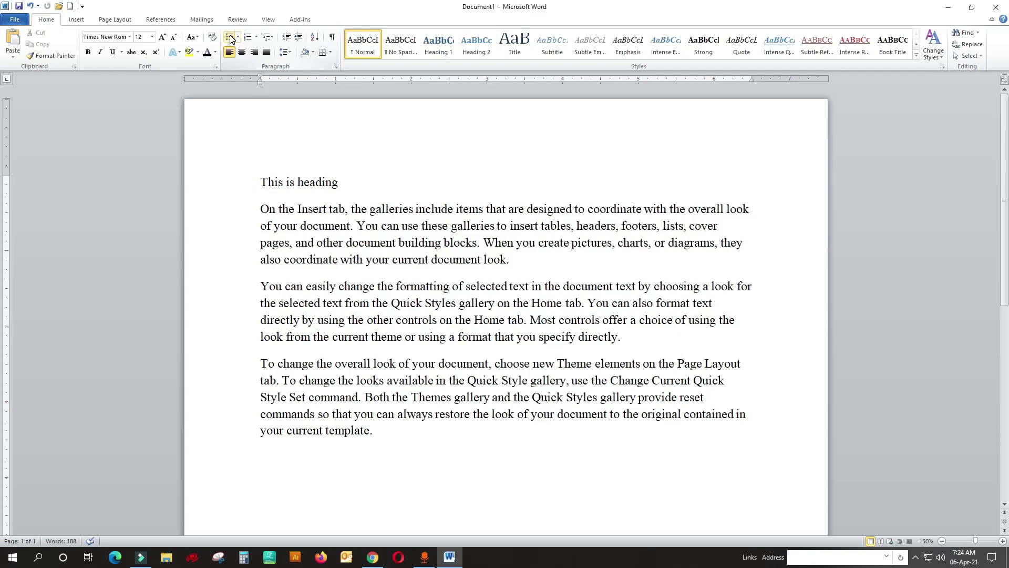
# Step: Open the Clipboard task pane and select the 'This is heading' line
pyautogui.click(74, 66)
pyautogui.moveTo(415, 187); pyautogui.dragTo(333, 192)
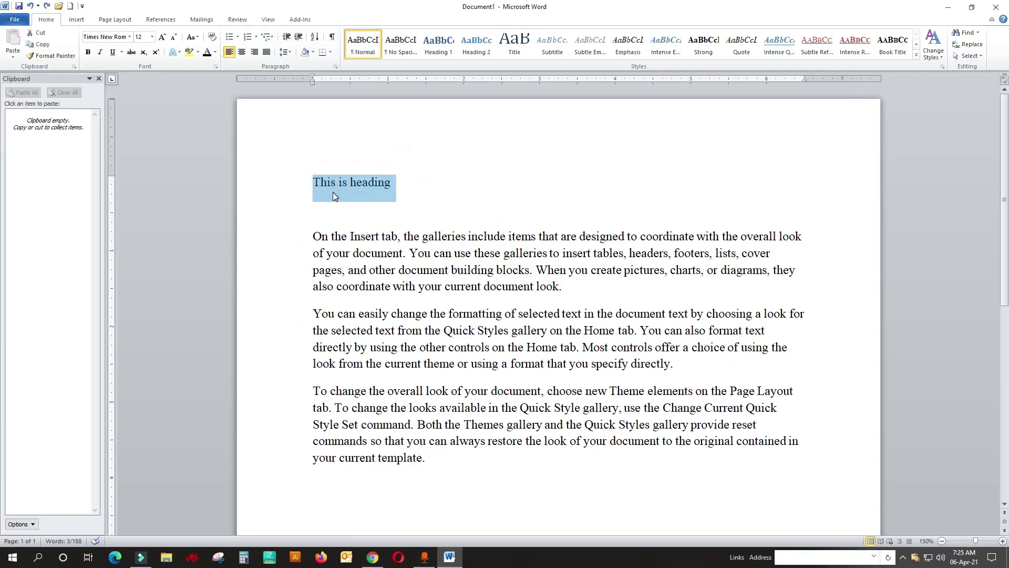
# Step: Copy 'This is heading' to the Clipboard and add an empty line below it
pyautogui.hotkey('ctrl', 'c')
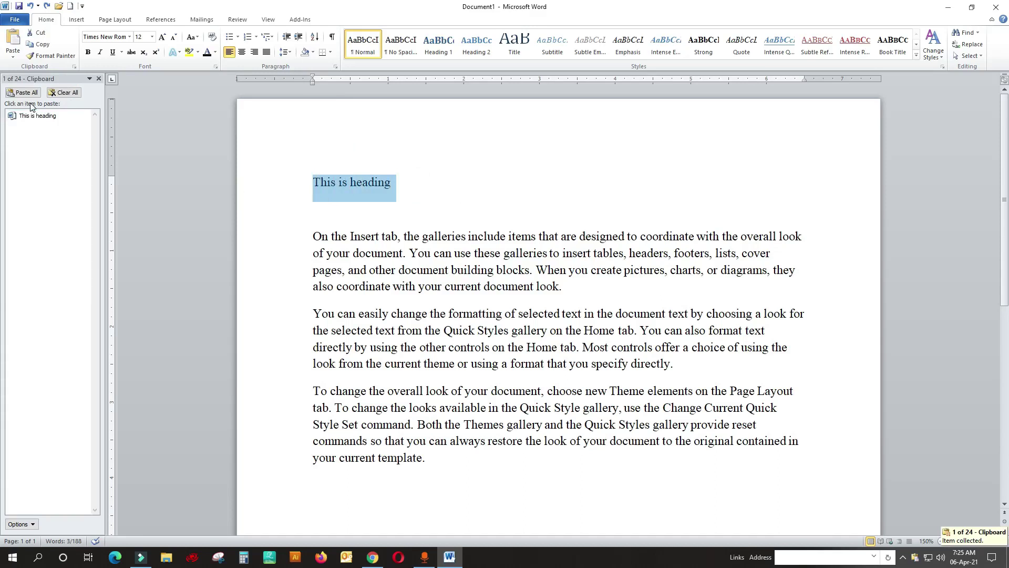
pyautogui.click(401, 189)
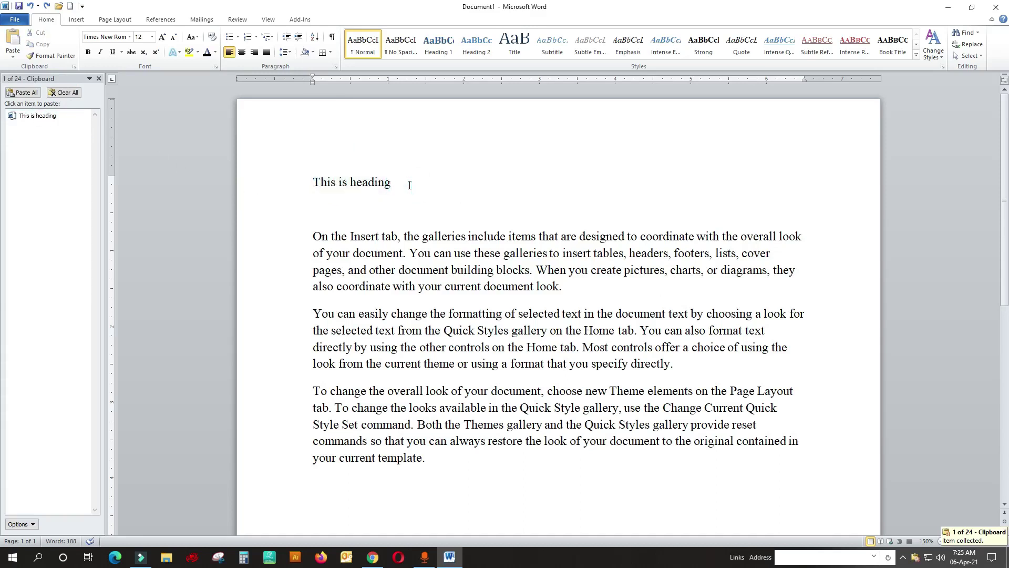
pyautogui.press('Return')
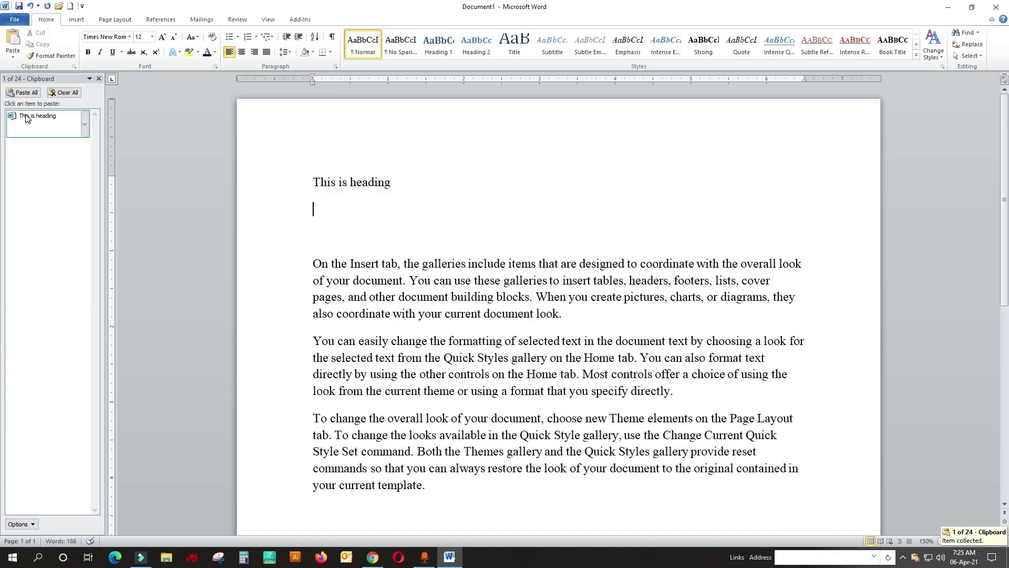
# Step: Paste the heading four times from the Clipboard pane, undo the extra copies, and reselect it
pyautogui.click(25, 116)
pyautogui.click(26, 116)
pyautogui.click(26, 116)
pyautogui.click(25, 116)
pyautogui.click(26, 116)
pyautogui.click(26, 116)
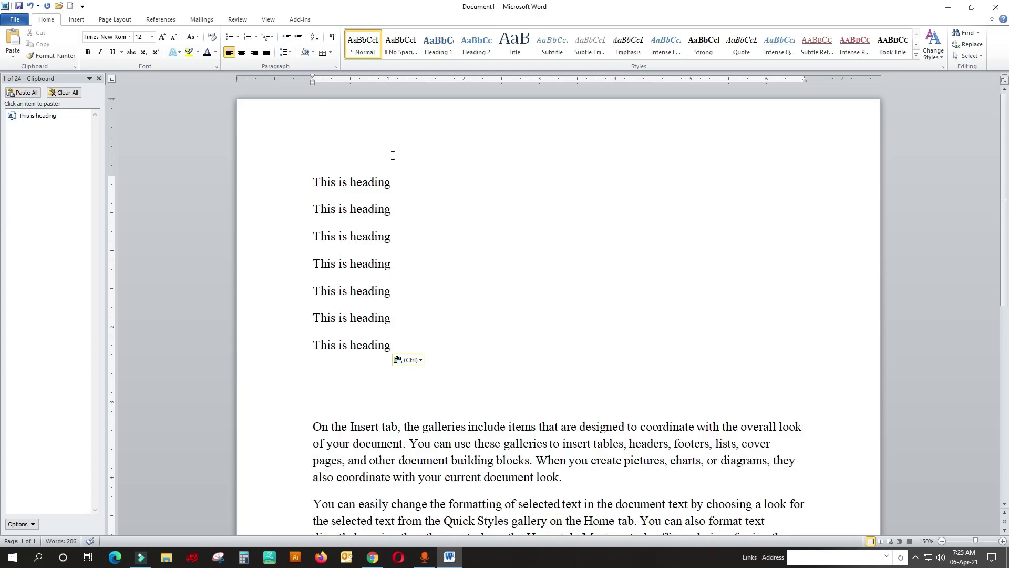
pyautogui.hotkey('ctrl', 'z')
pyautogui.hotkey('ctrl', 'z')
pyautogui.hotkey('ctrl', 'z')
pyautogui.hotkey('ctrl', 'z')
pyautogui.hotkey('ctrl', 'z')
pyautogui.hotkey('ctrl', 'z')
pyautogui.moveTo(414, 184); pyautogui.dragTo(313, 182)
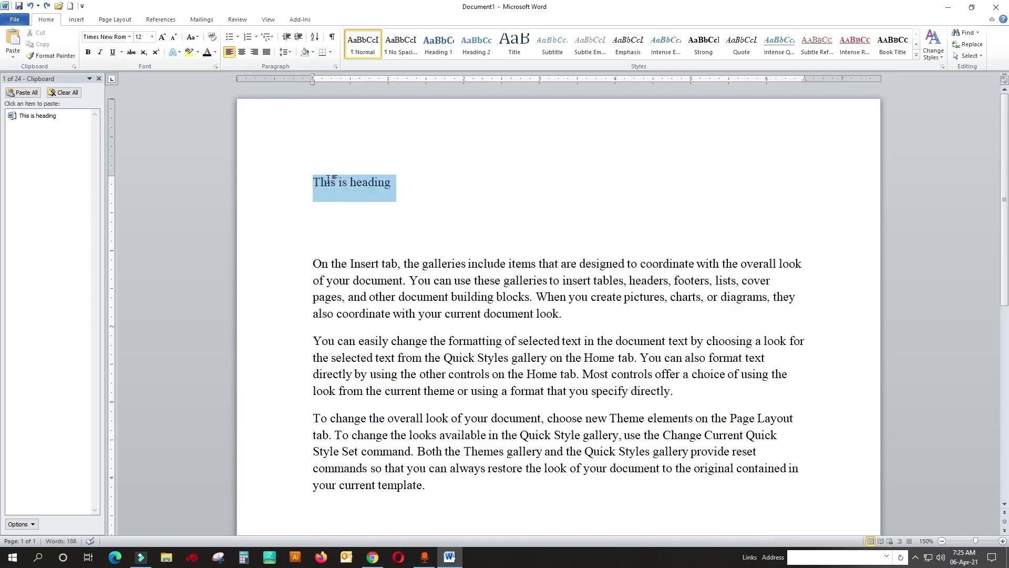
# Step: Turn the 'This is heading' line into a bulleted item
pyautogui.click(337, 180)
pyautogui.click(418, 178)
pyautogui.moveTo(438, 180); pyautogui.dragTo(313, 176)
pyautogui.click(229, 39)
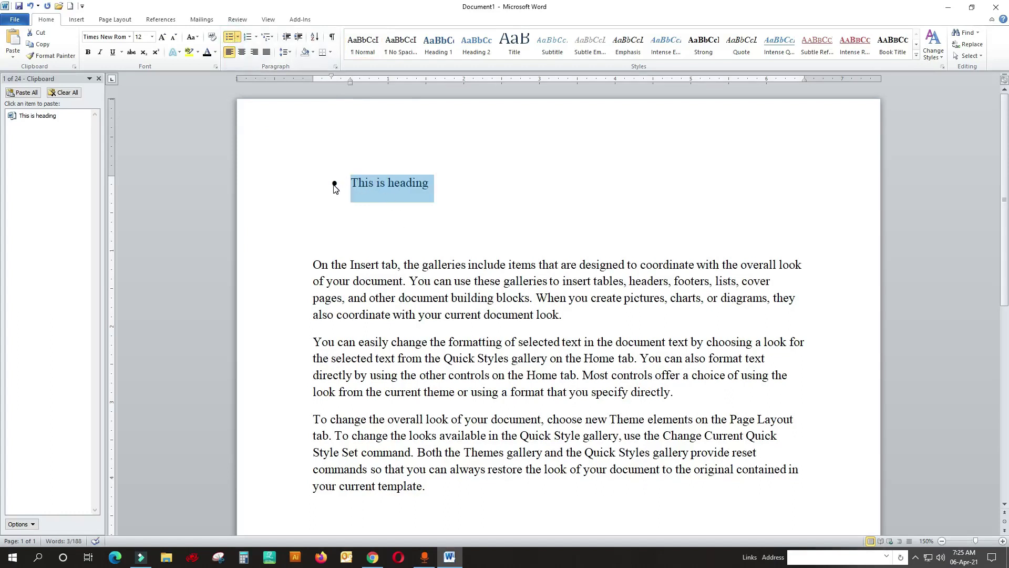
# Step: Copy the bulleted heading into the Clipboard history and paste it back in place
pyautogui.click(496, 189)
pyautogui.moveTo(445, 178); pyautogui.dragTo(352, 178)
pyautogui.hotkey('ctrl', 'c')
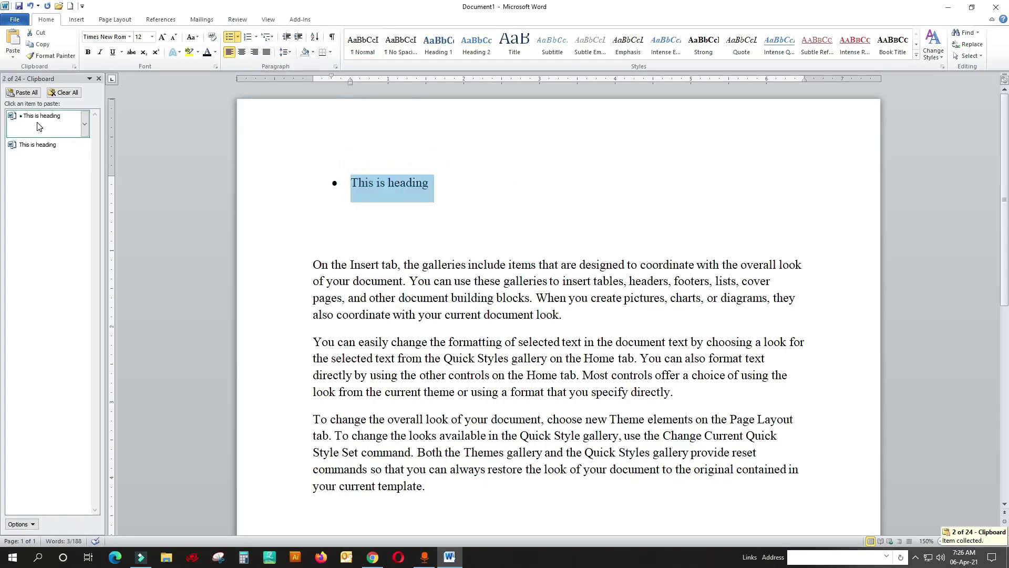
pyautogui.moveTo(39, 118)
pyautogui.click(22, 121)
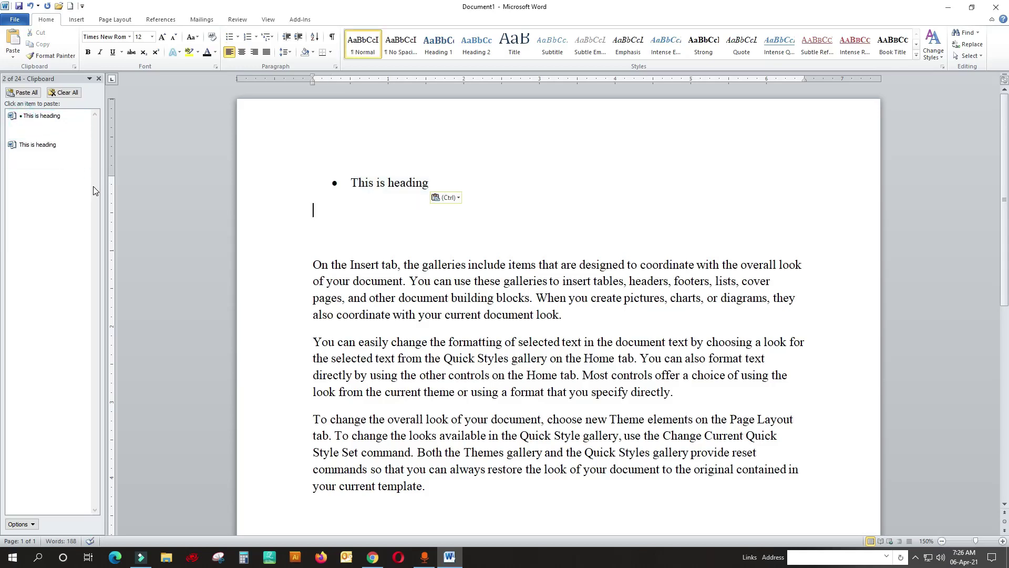
pyautogui.hotkey('shift', 'Up')
pyautogui.click(443, 194)
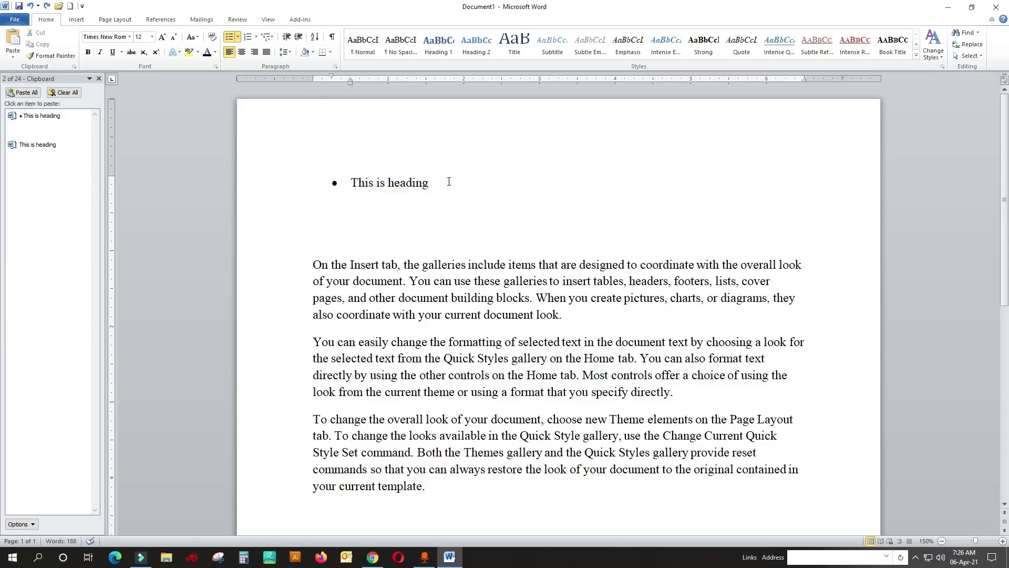
# Step: Paste nine more bulleted 'This is heading' lines from the Clipboard item, making ten
pyautogui.press('Return')
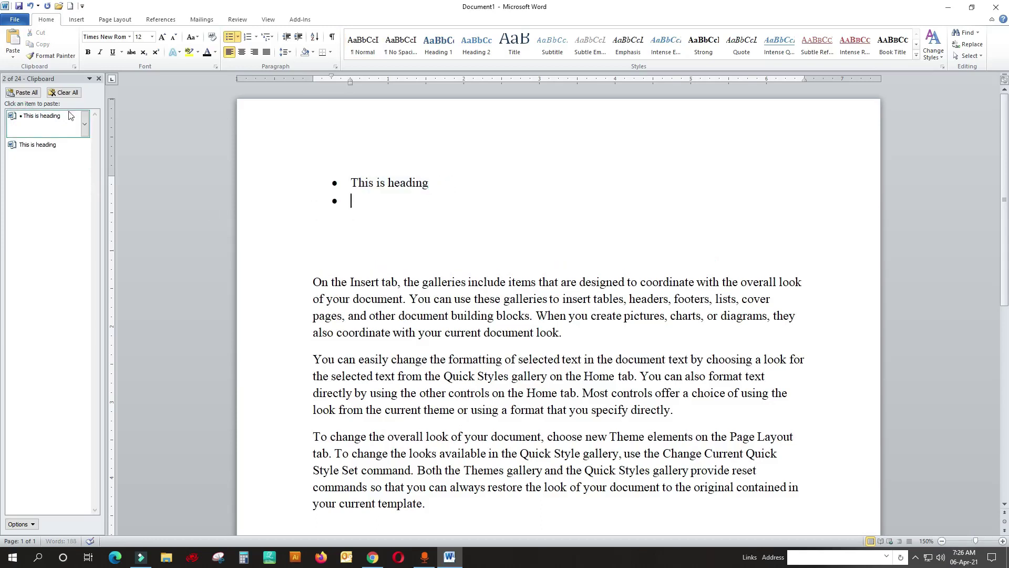
pyautogui.click(35, 119)
pyautogui.click(35, 118)
pyautogui.click(35, 118)
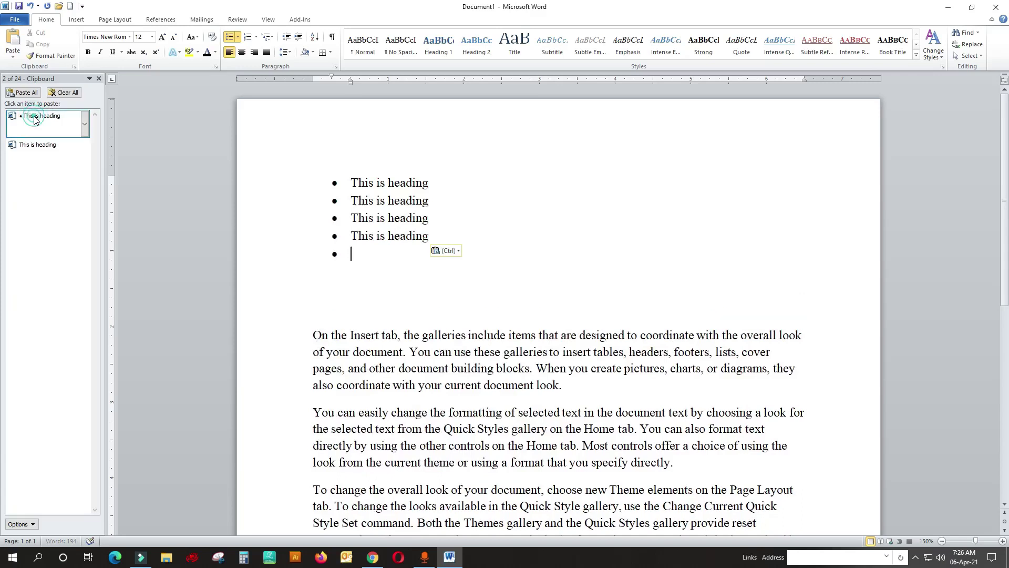
pyautogui.click(35, 118)
pyautogui.click(35, 118)
pyautogui.click(35, 118)
pyautogui.click(35, 118)
pyautogui.click(35, 119)
pyautogui.click(35, 118)
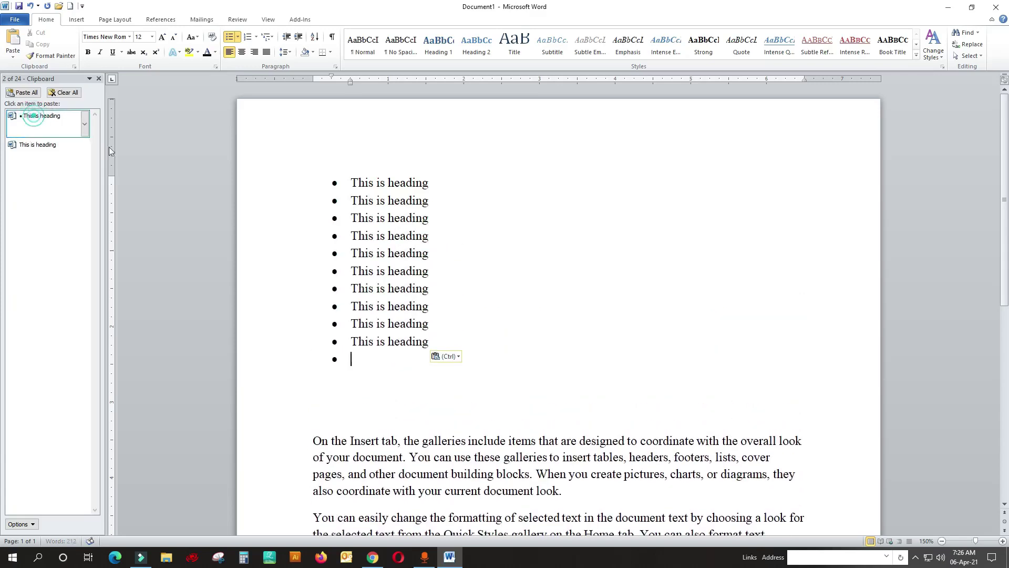
# Step: Select the ten bulleted heading lines of the list
pyautogui.click(335, 363)
pyautogui.click(353, 365)
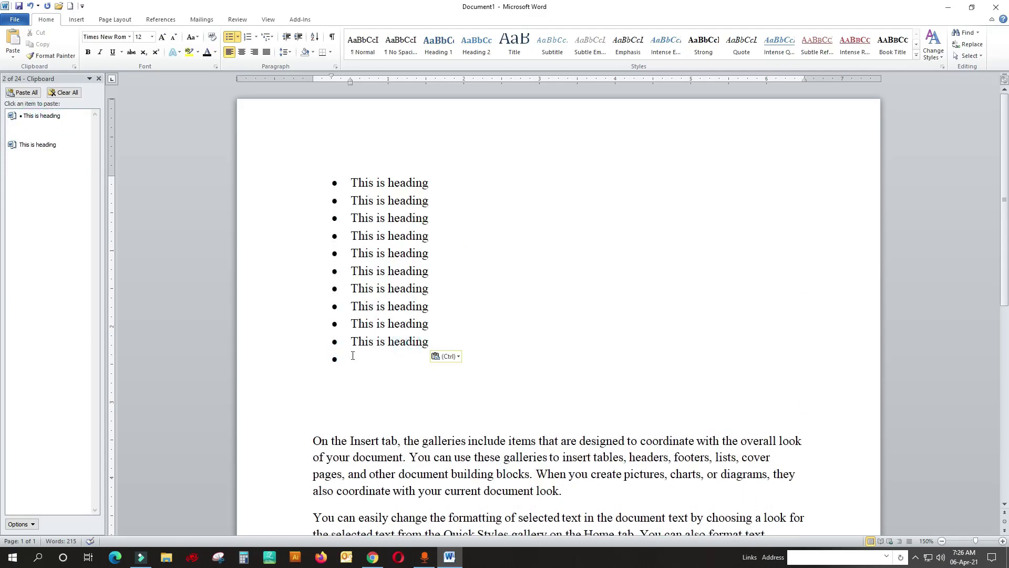
pyautogui.moveTo(406, 342); pyautogui.dragTo(295, 219)
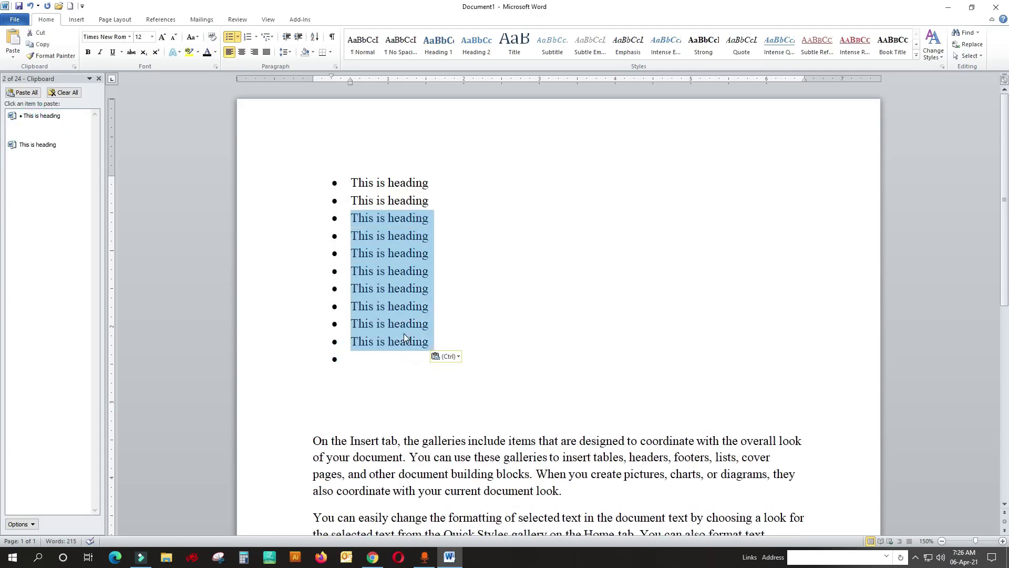
pyautogui.click(407, 341)
pyautogui.click(446, 356)
pyautogui.click(405, 360)
pyautogui.moveTo(366, 357)
pyautogui.mouseDown()
pyautogui.moveTo(325, 219)
pyautogui.moveTo(292, 185)
pyautogui.mouseUp()
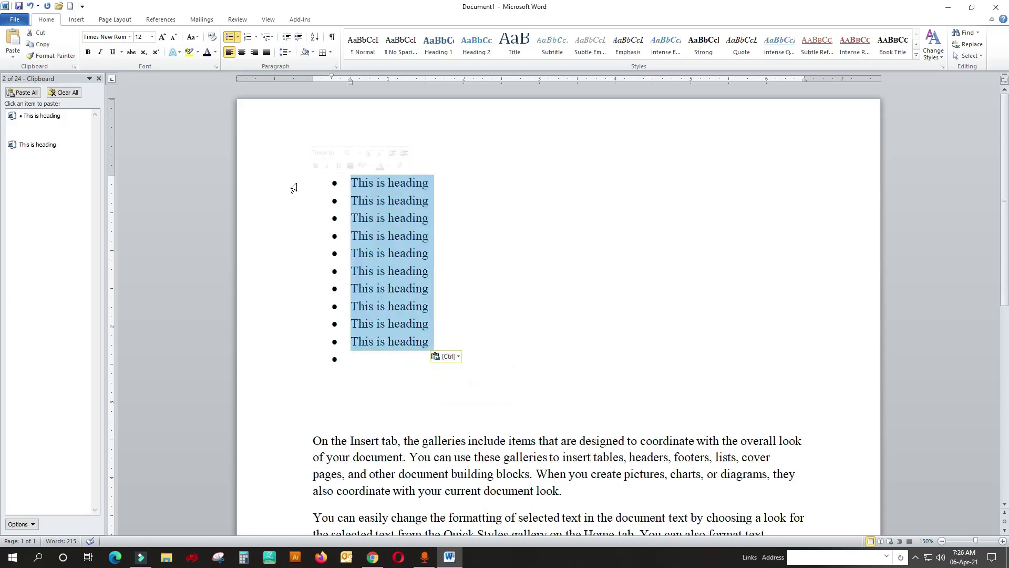
# Step: Switch the ten headings to arrow bullets, undoing a trial demotion to level two
pyautogui.click(238, 38)
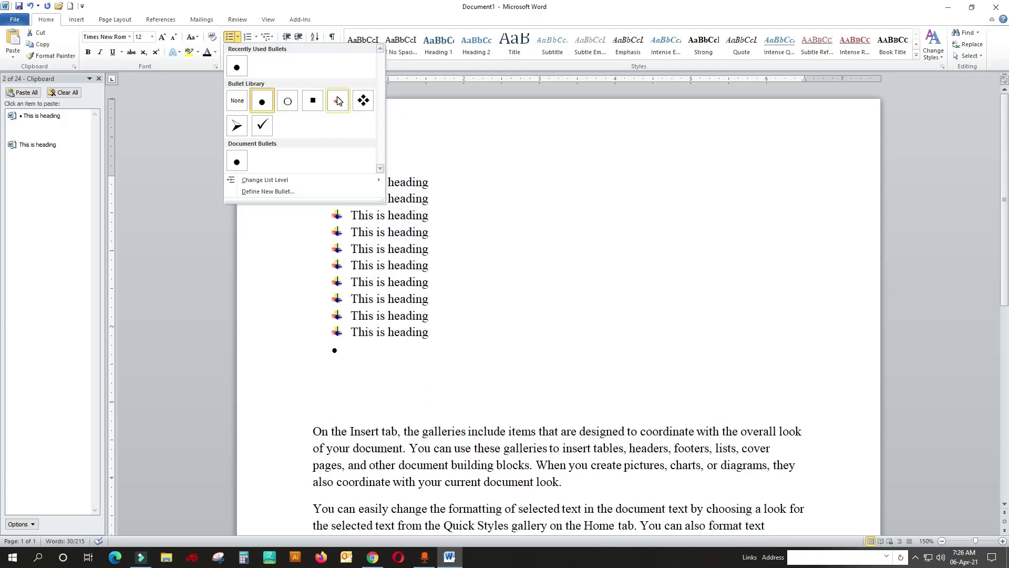
pyautogui.click(242, 132)
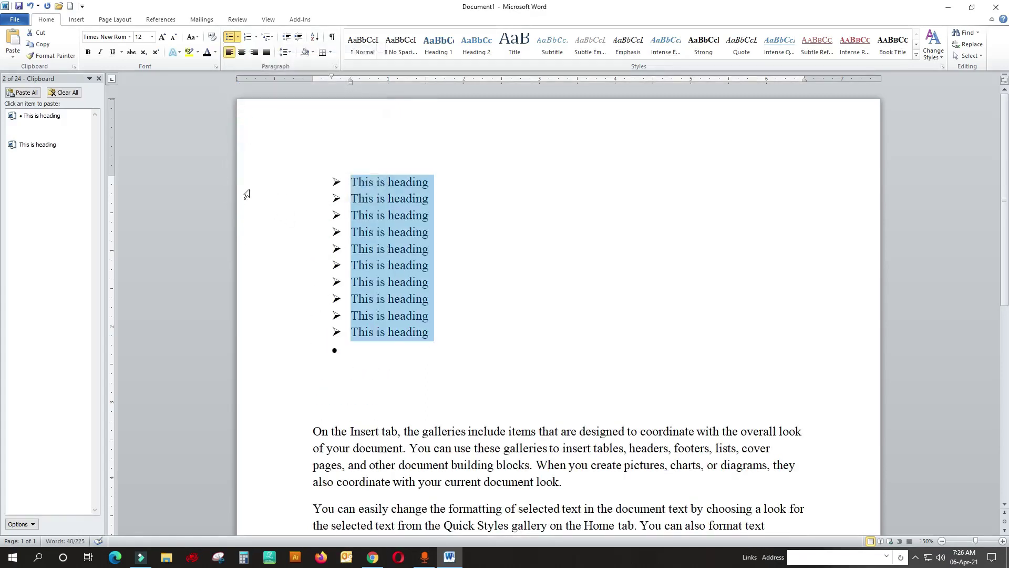
pyautogui.click(194, 37)
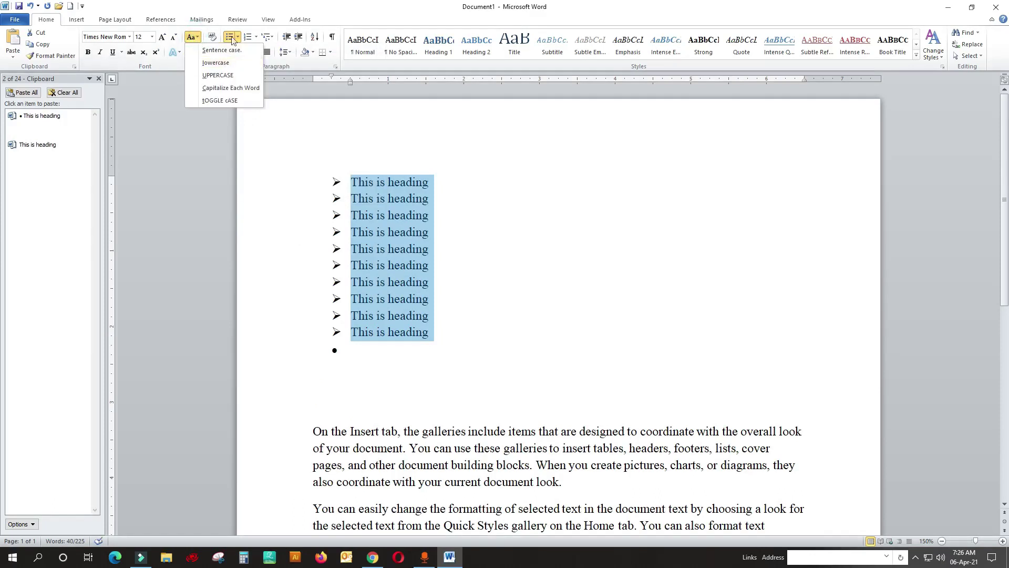
pyautogui.click(405, 129)
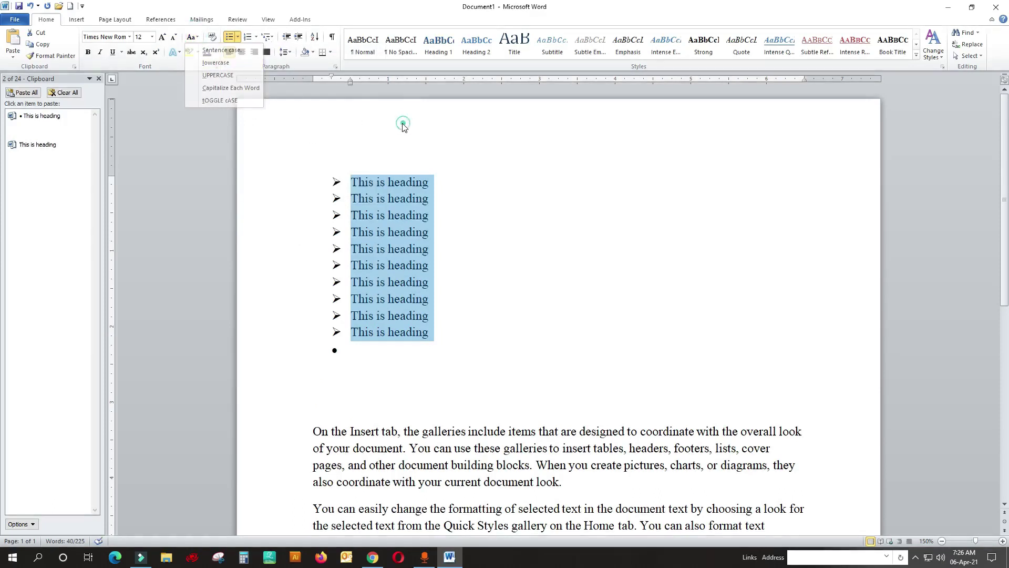
pyautogui.click(238, 37)
pyautogui.moveTo(265, 180)
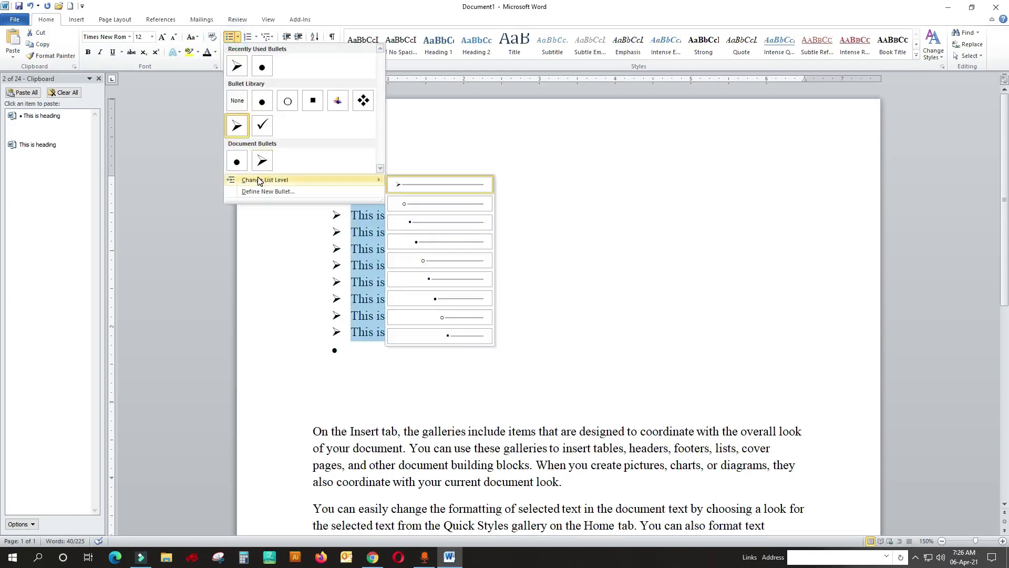
pyautogui.click(413, 205)
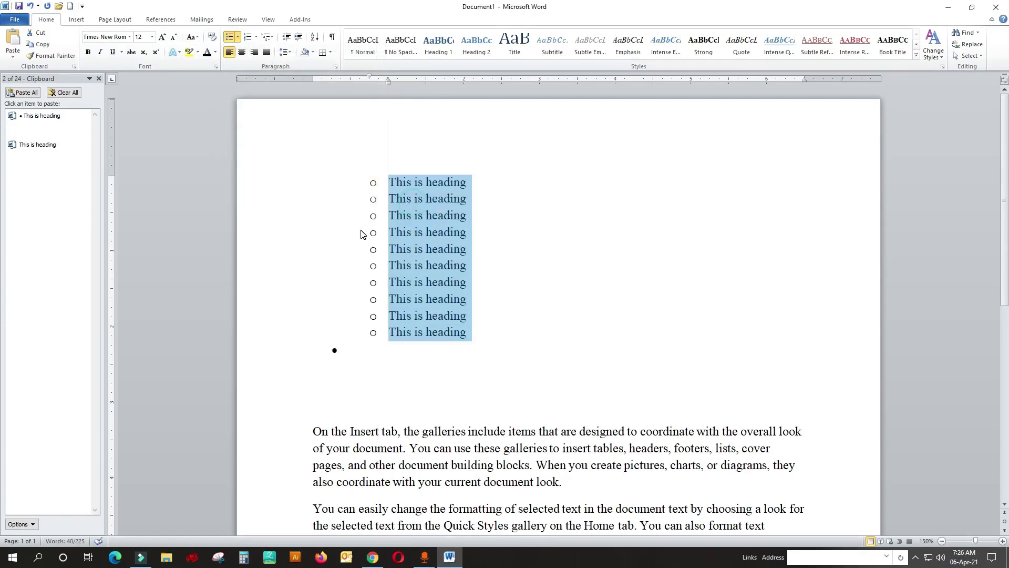
pyautogui.hotkey('ctrl', 'z')
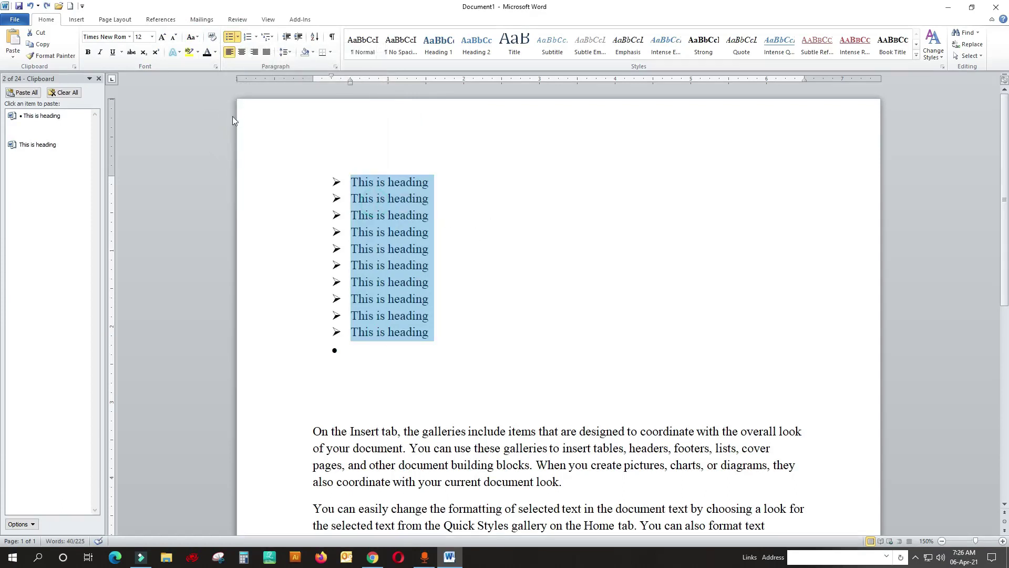
# Step: Demote the second heading to list level 2 with a circle bullet
pyautogui.click(396, 198)
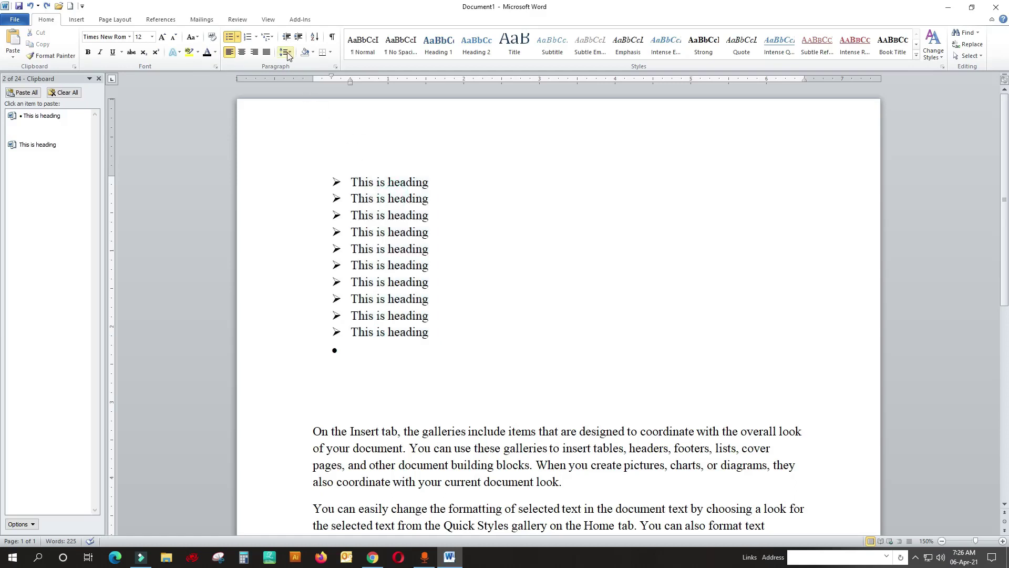
pyautogui.moveTo(436, 182); pyautogui.dragTo(332, 171)
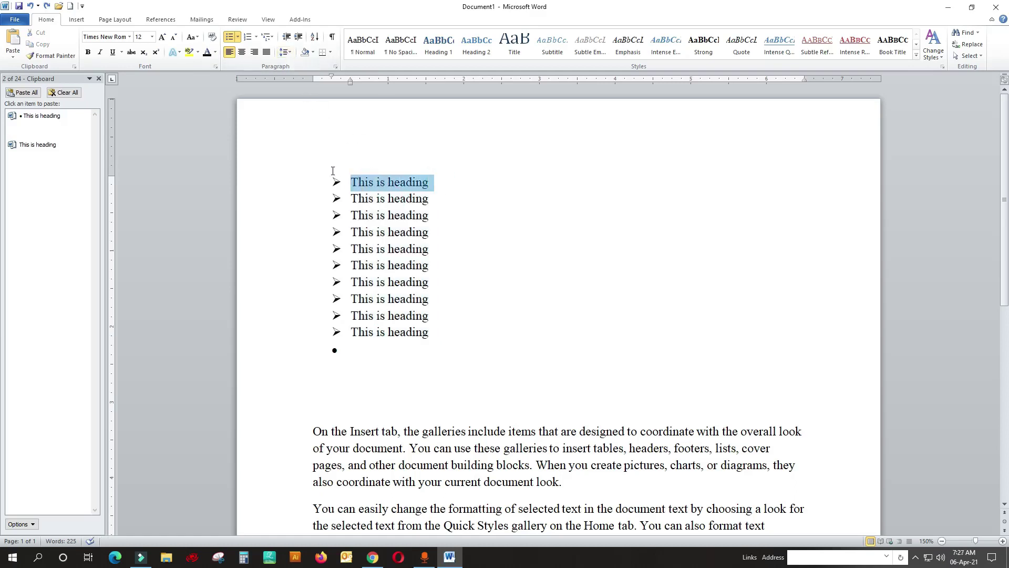
pyautogui.click(238, 37)
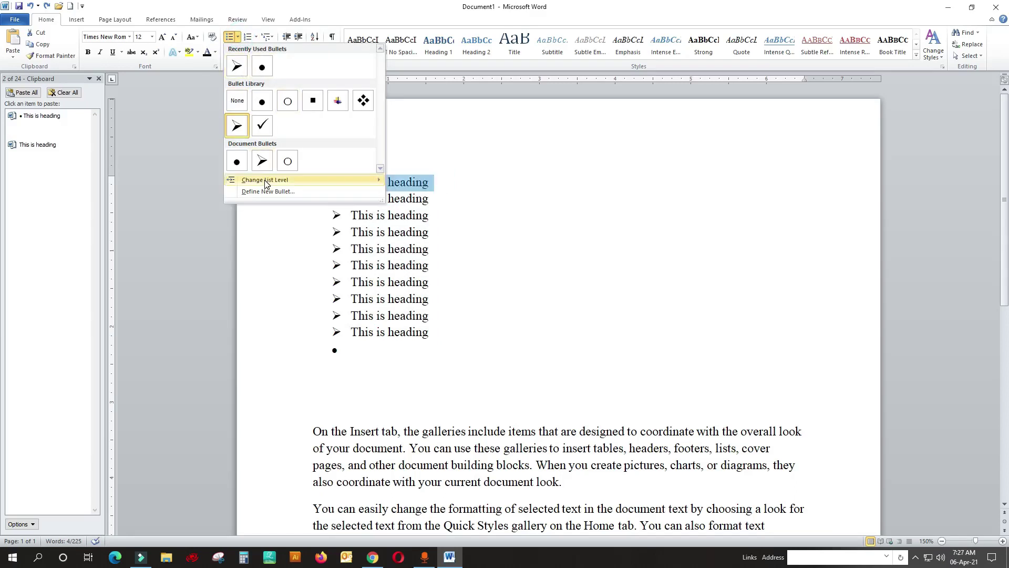
pyautogui.click(400, 185)
pyautogui.click(480, 213)
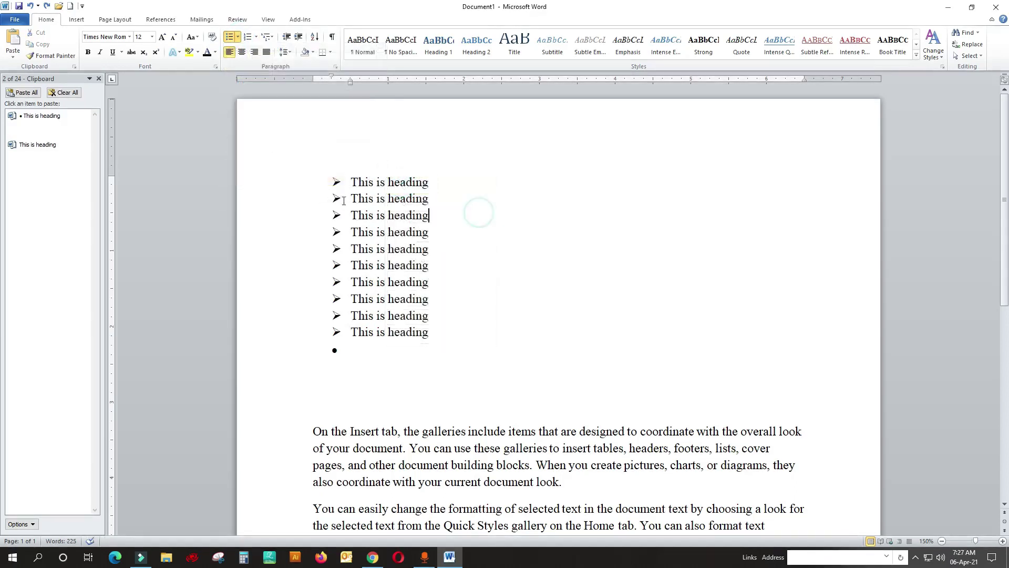
pyautogui.moveTo(446, 197); pyautogui.dragTo(360, 199)
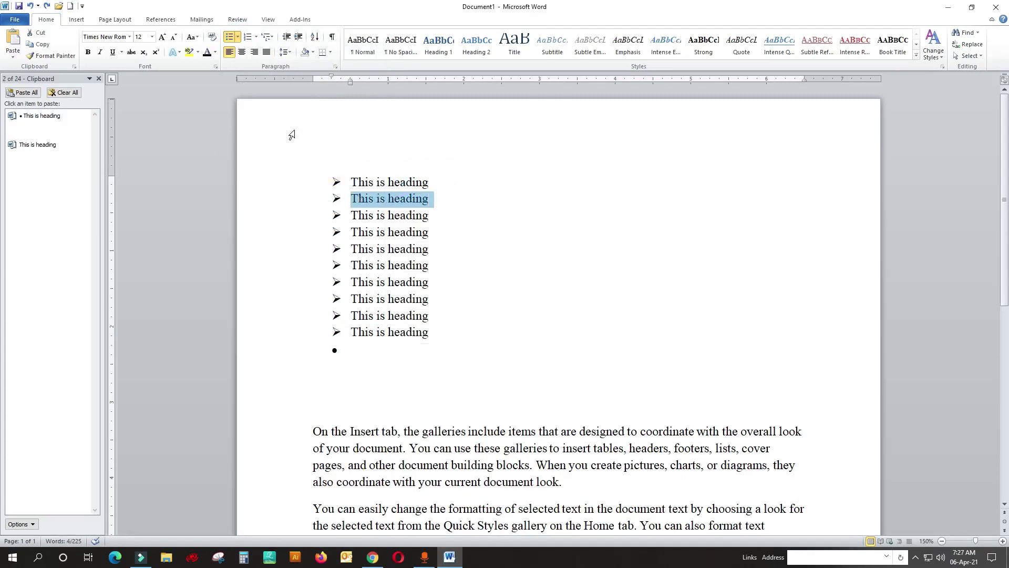
pyautogui.click(238, 37)
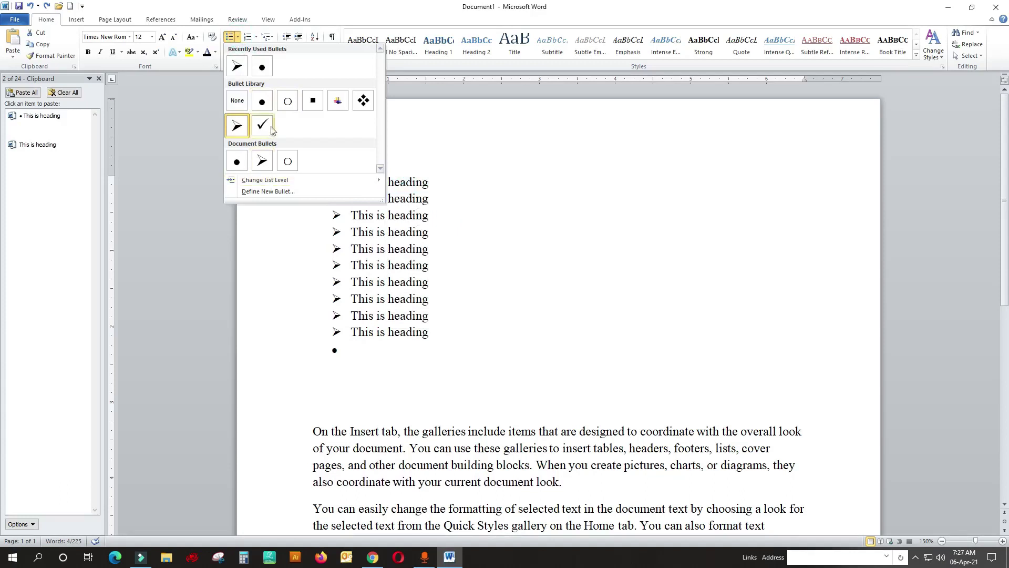
pyautogui.moveTo(264, 179)
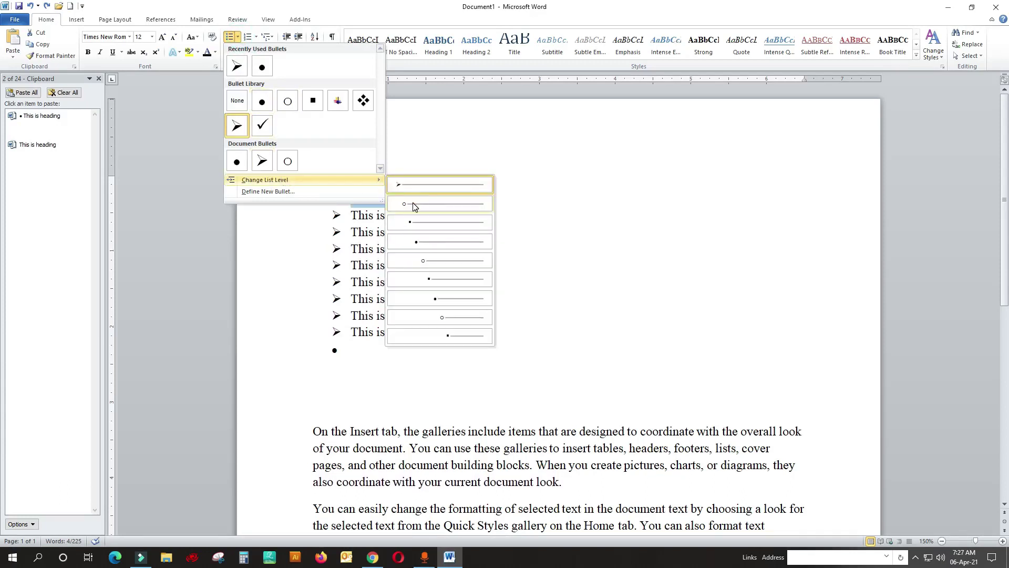
pyautogui.click(414, 206)
pyautogui.click(335, 212)
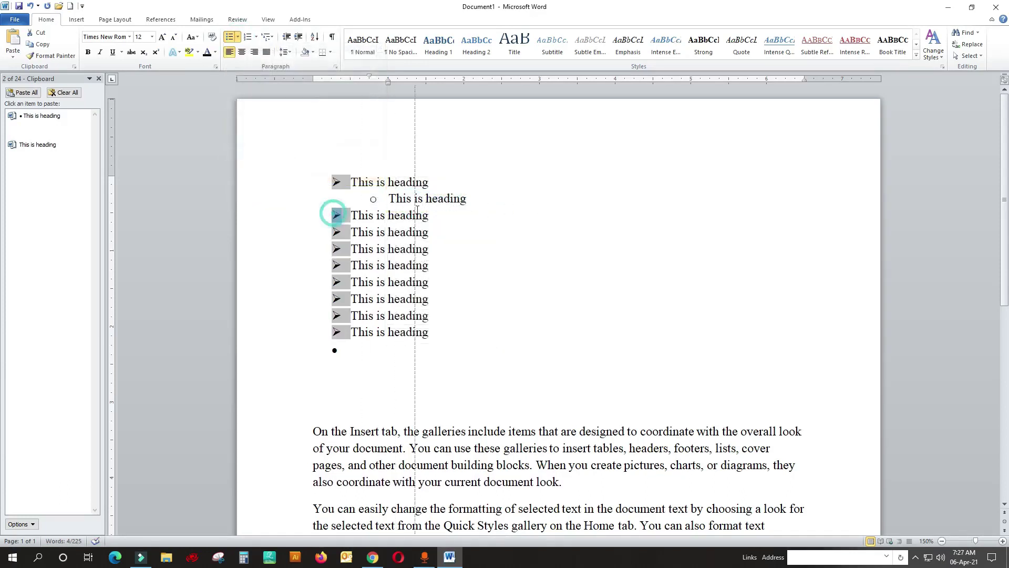
# Step: Demote the third heading to list level 3 with a square bullet
pyautogui.click(487, 222)
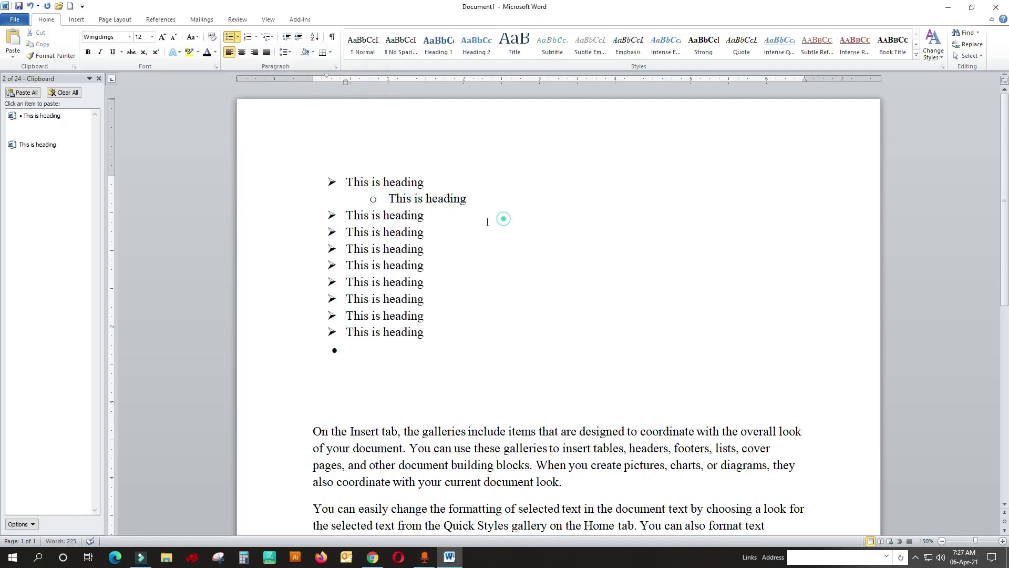
pyautogui.tripleClick(441, 217)
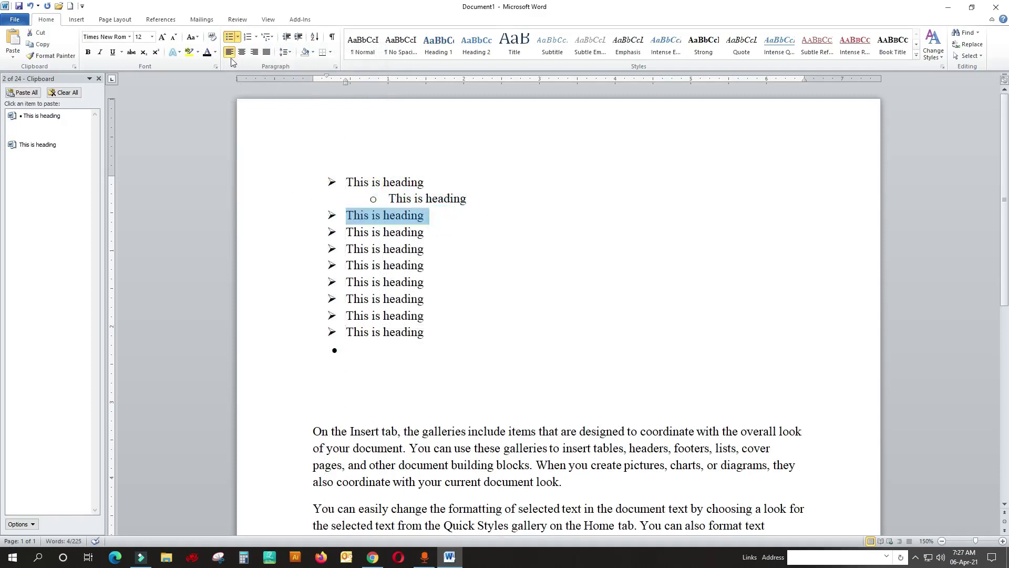
pyautogui.click(256, 36)
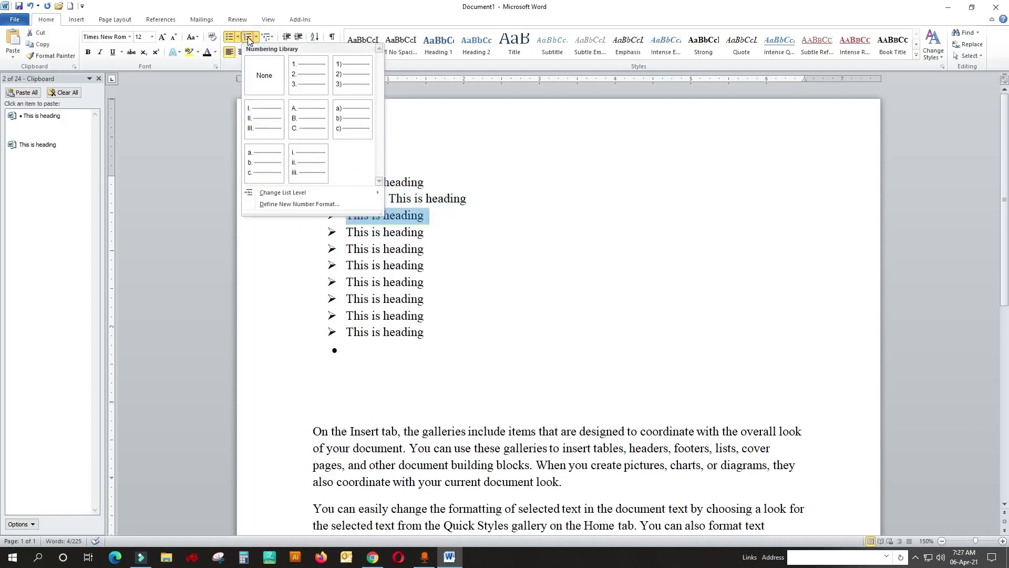
pyautogui.click(238, 37)
pyautogui.moveTo(265, 180)
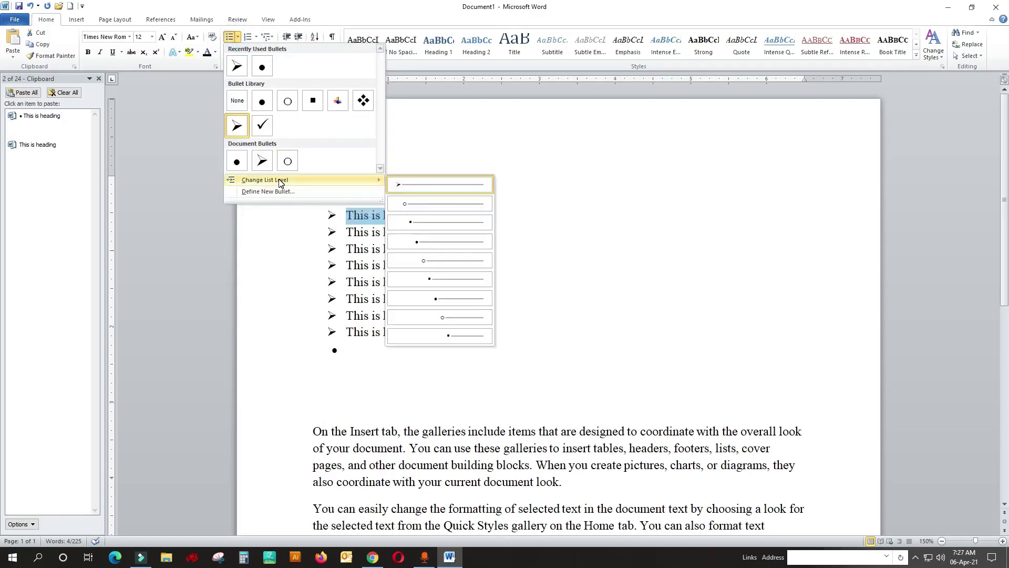
pyautogui.click(420, 230)
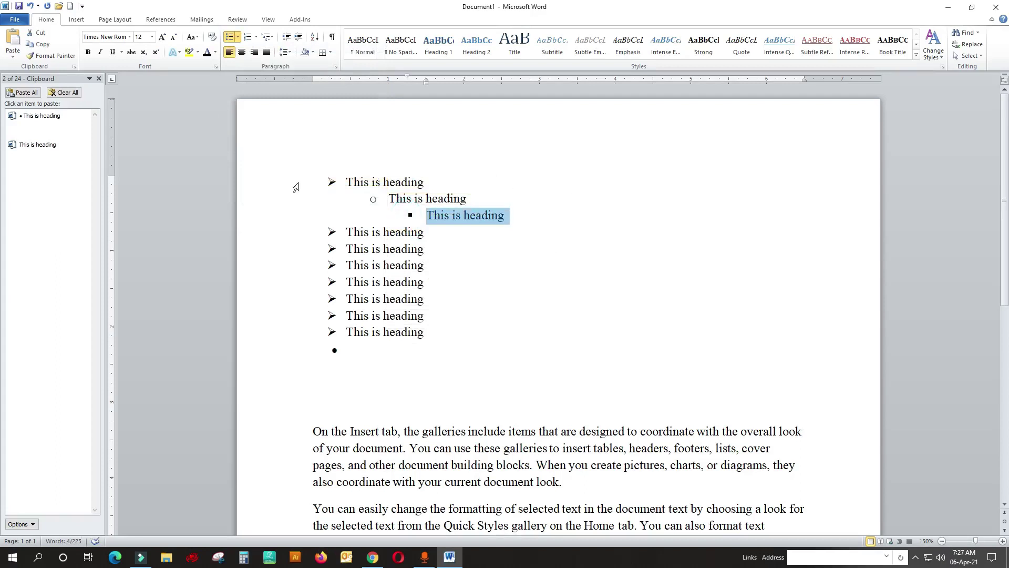
# Step: Give the third-level and second-level headings the arrow bullet from the Bullet Library
pyautogui.click(238, 40)
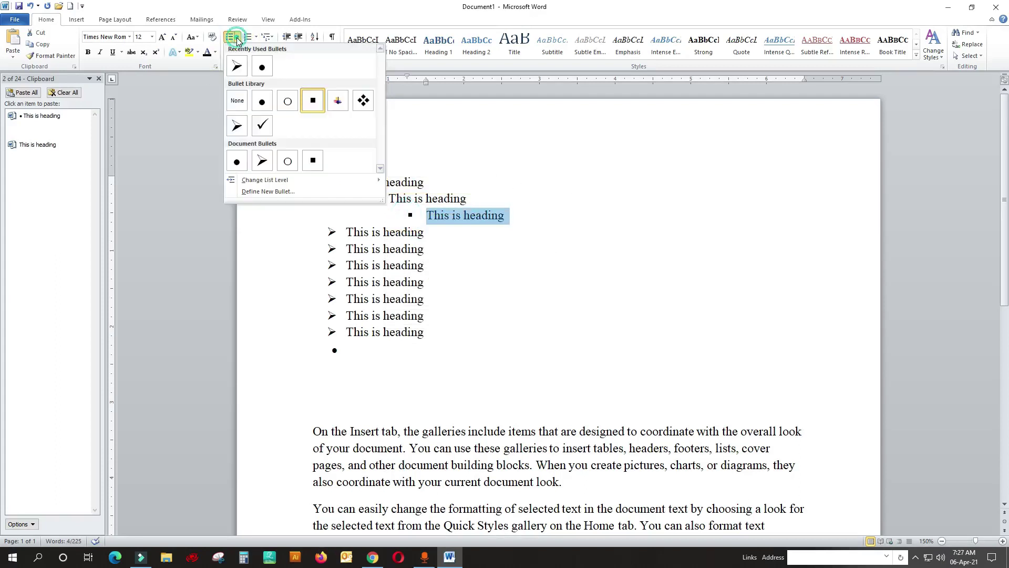
pyautogui.click(244, 73)
pyautogui.click(493, 200)
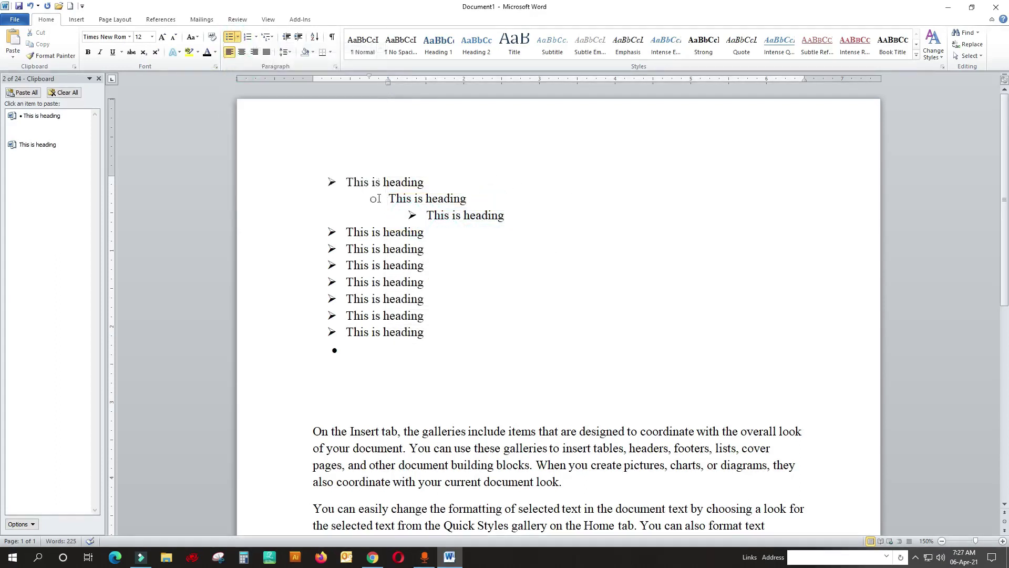
pyautogui.moveTo(469, 198); pyautogui.dragTo(381, 198)
pyautogui.click(239, 37)
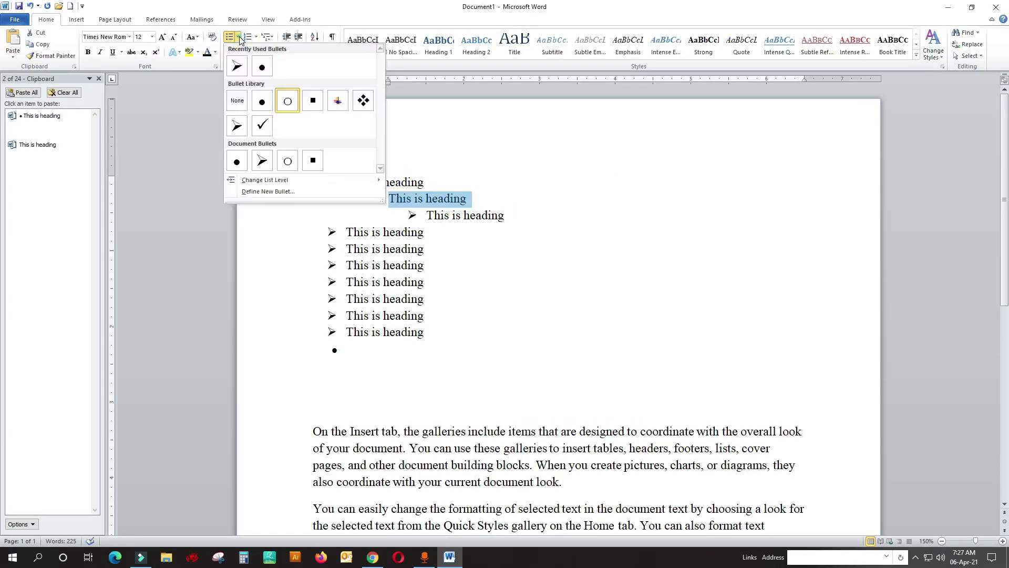
pyautogui.click(239, 72)
pyautogui.click(565, 204)
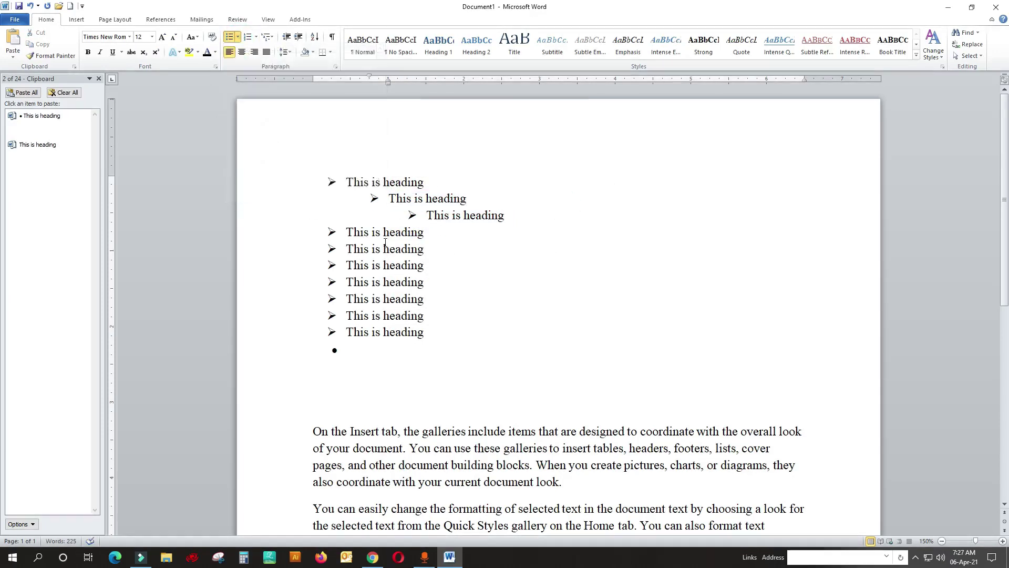
# Step: Define a new bullet using the Wingdings left-arrow symbol for the second-level heading
pyautogui.click(238, 37)
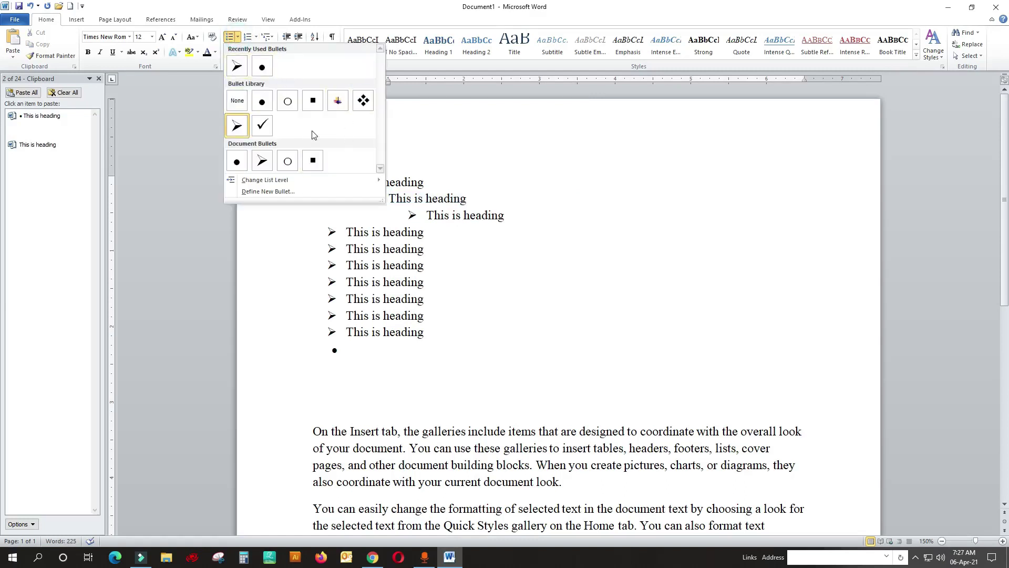
pyautogui.moveTo(264, 179)
pyautogui.click(393, 196)
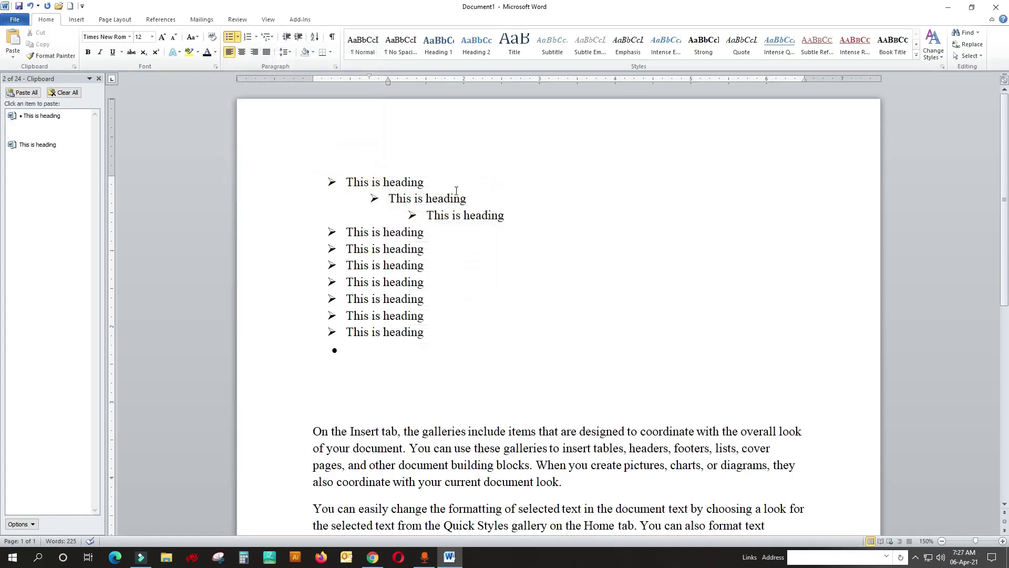
pyautogui.click(238, 37)
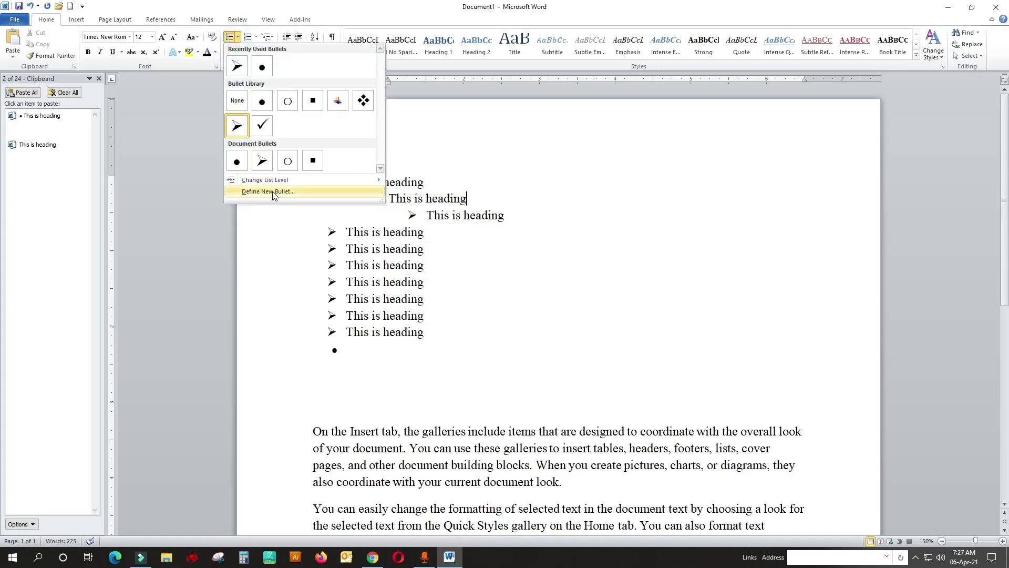
pyautogui.click(286, 193)
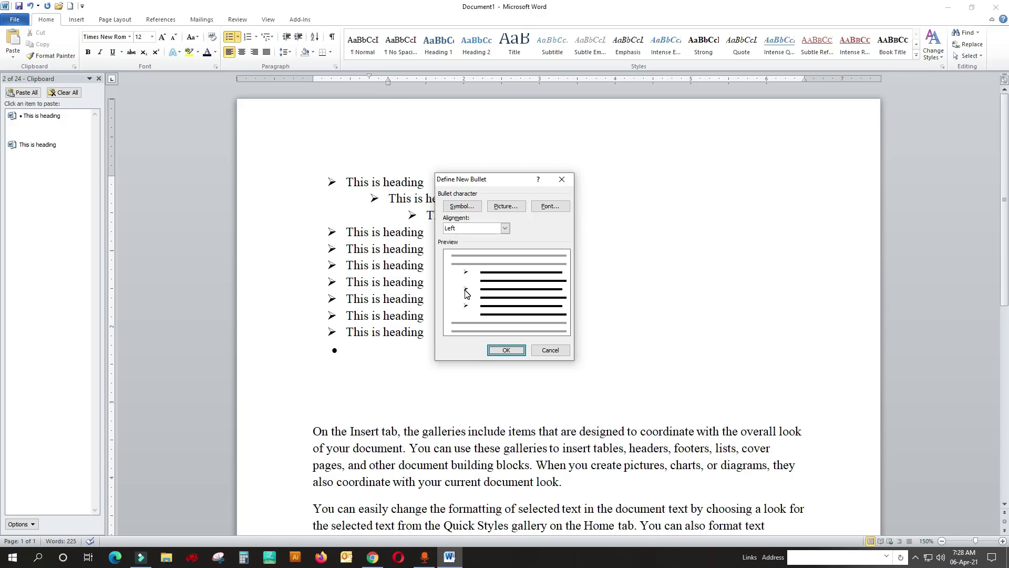
pyautogui.click(468, 209)
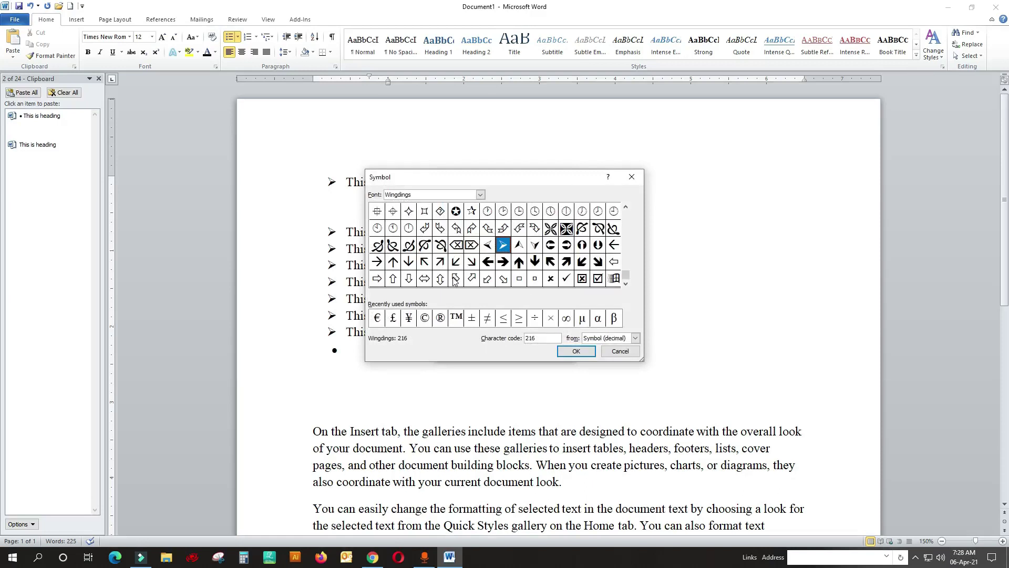
pyautogui.click(488, 261)
pyautogui.click(576, 351)
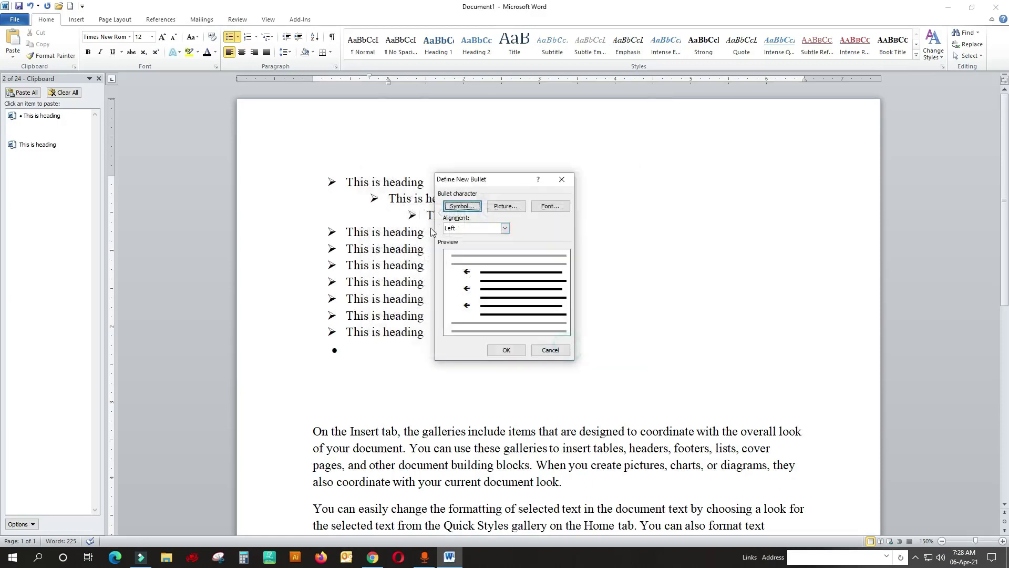
pyautogui.click(522, 353)
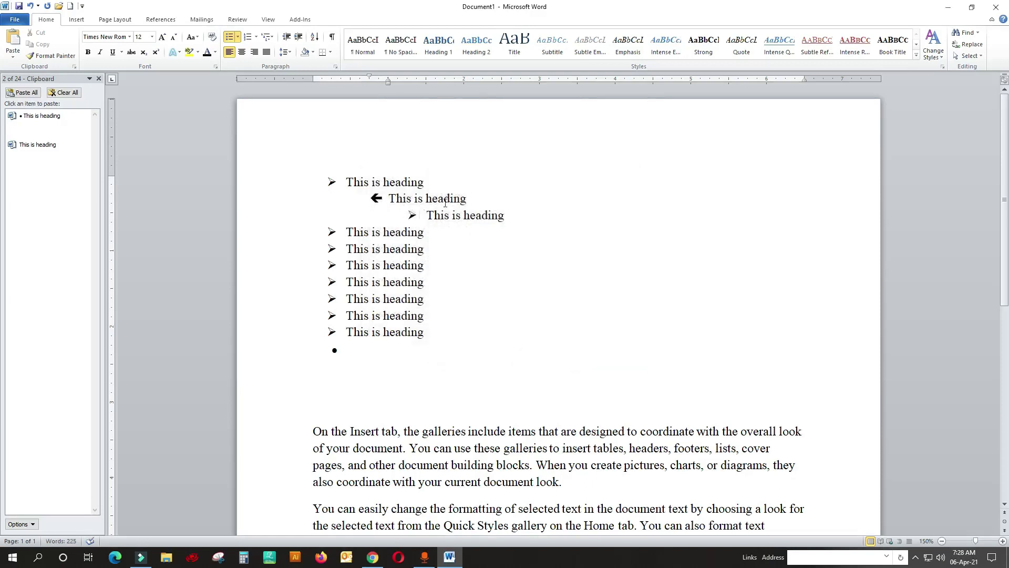
# Step: Undo the list-level and bullet changes, then select the heading lines
pyautogui.click(392, 203)
pyautogui.click(238, 37)
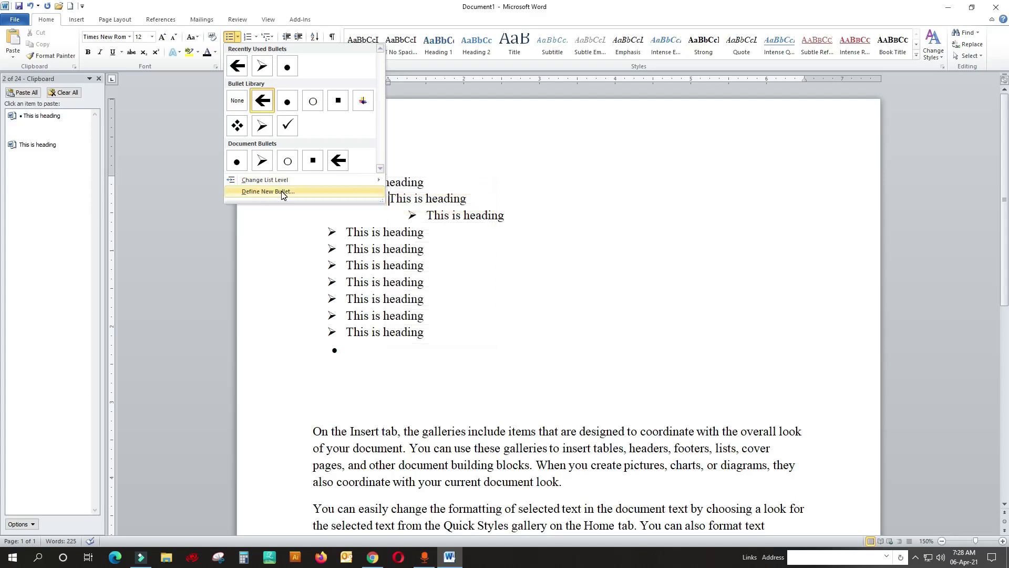
pyautogui.click(627, 208)
pyautogui.click(309, 212)
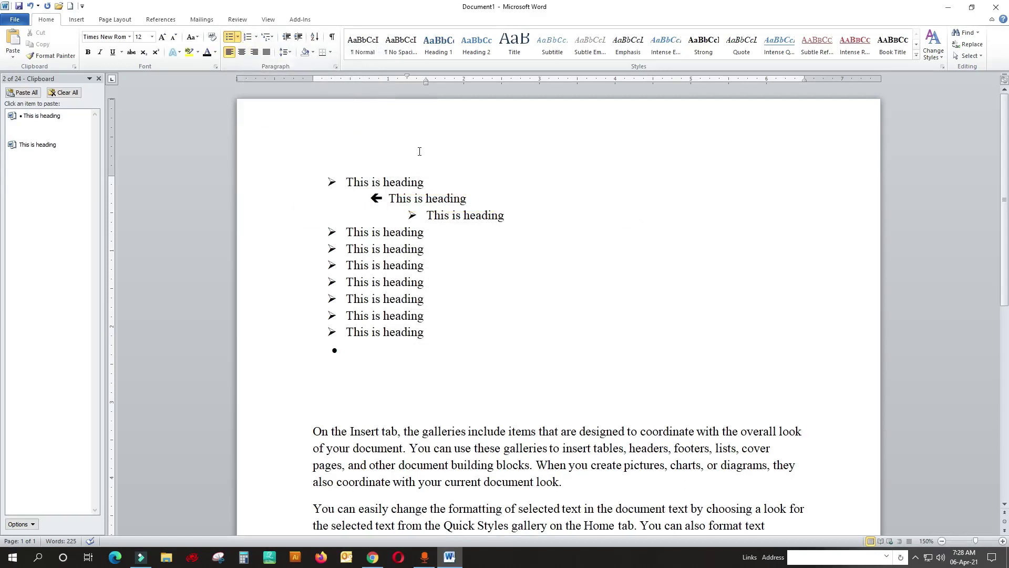
pyautogui.click(427, 331)
pyautogui.click(469, 296)
pyautogui.hotkey('ctrl', 'z')
pyautogui.hotkey('ctrl', 'z')
pyautogui.hotkey('ctrl', 'z')
pyautogui.hotkey('ctrl', 'z')
pyautogui.moveTo(453, 334)
pyautogui.mouseDown()
pyautogui.moveTo(372, 234)
pyautogui.moveTo(357, 178)
pyautogui.mouseUp()
# Step: Number the ten headings 1 to 10 and remove the bullet from the empty line below
pyautogui.click(250, 37)
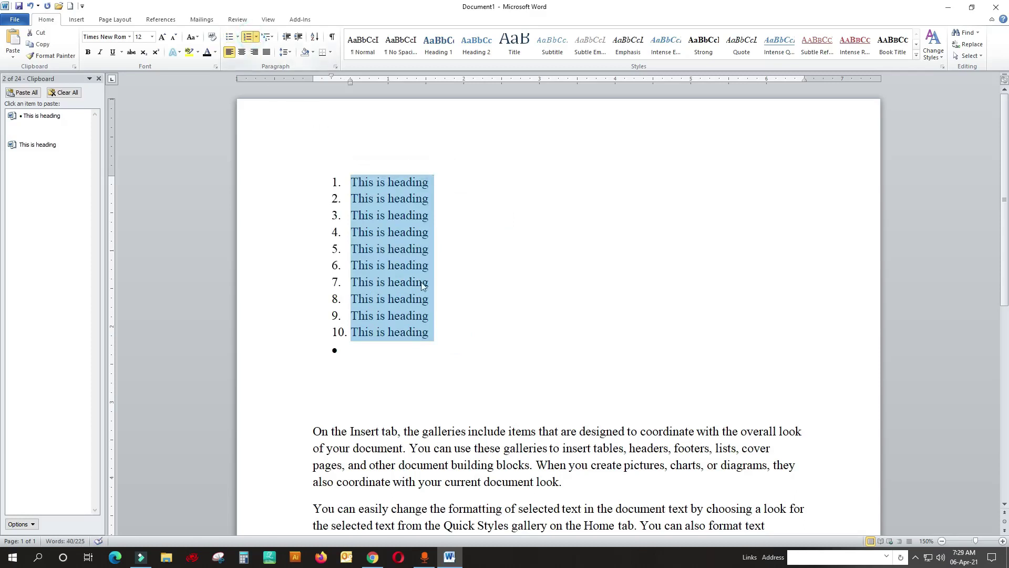
pyautogui.click(297, 349)
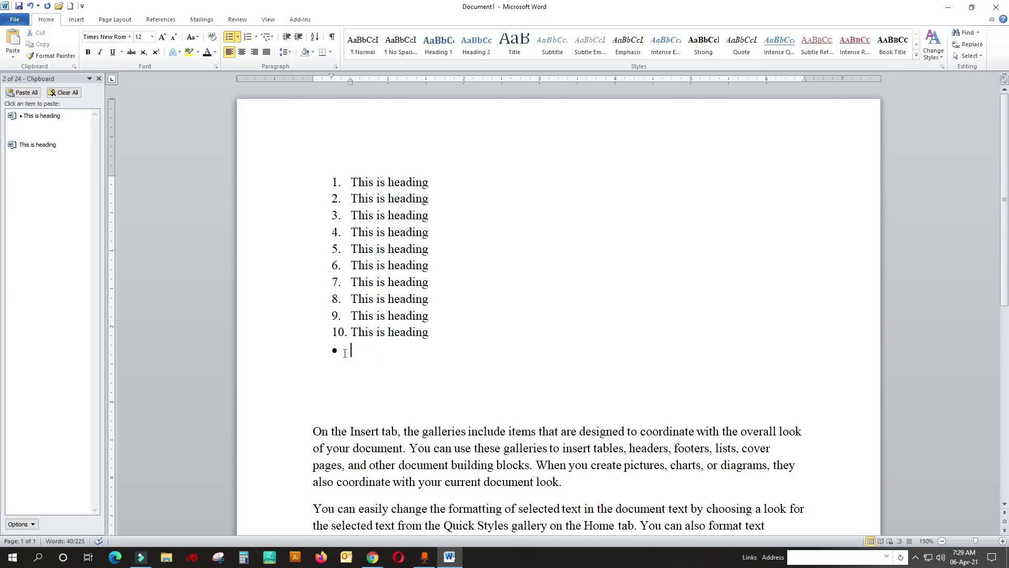
pyautogui.press('BackSpace')
# Step: Reselect all ten numbered headings to change their numbering format
pyautogui.click(485, 338)
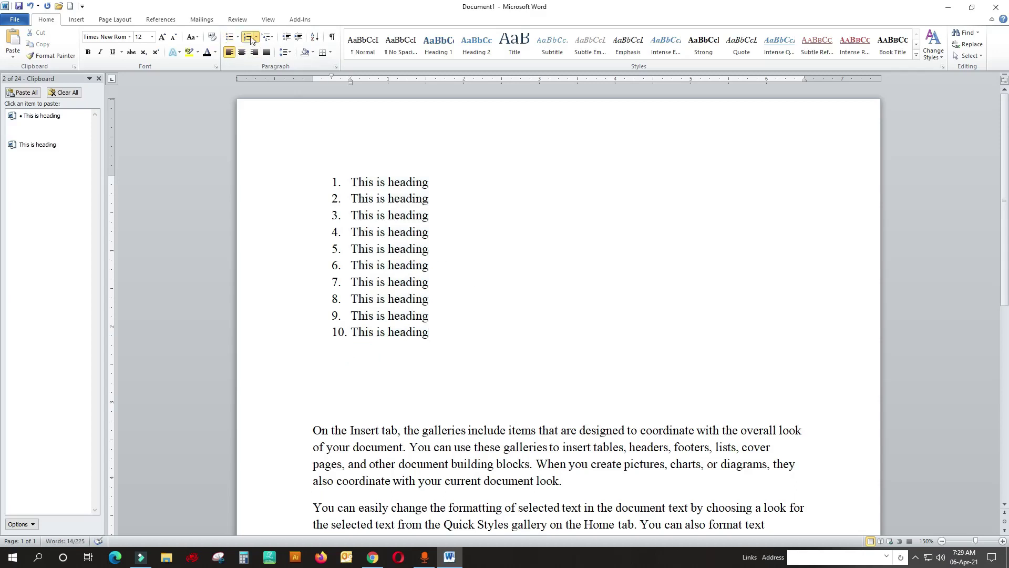
pyautogui.hotkey('ctrl', 'Home')
pyautogui.click(339, 339)
pyautogui.click(494, 237)
pyautogui.moveTo(462, 342); pyautogui.dragTo(339, 179)
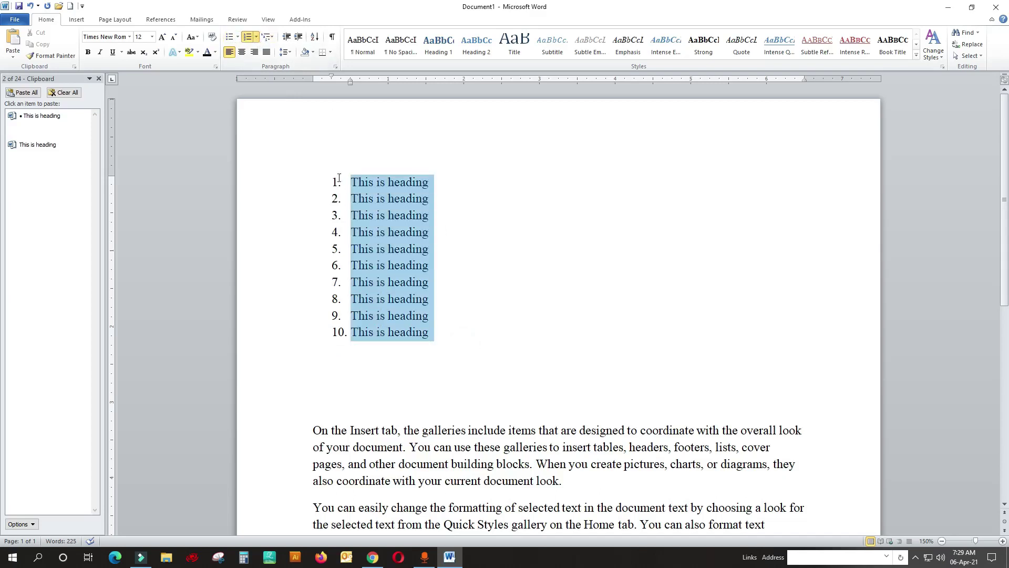
pyautogui.click(256, 38)
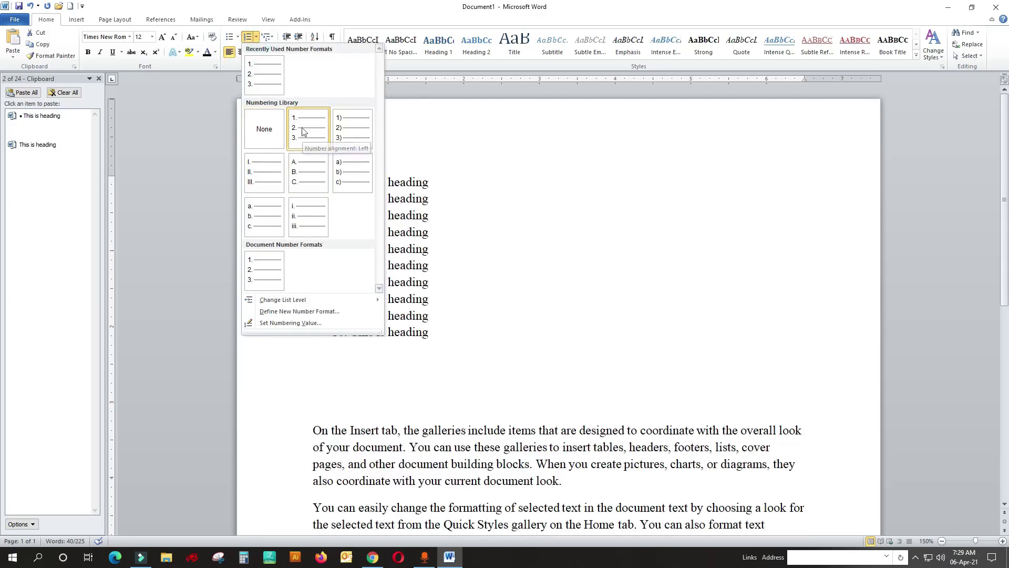
# Step: Try the 1), roman numeral and a. b. c. numbering styles on the ten headings
pyautogui.click(350, 131)
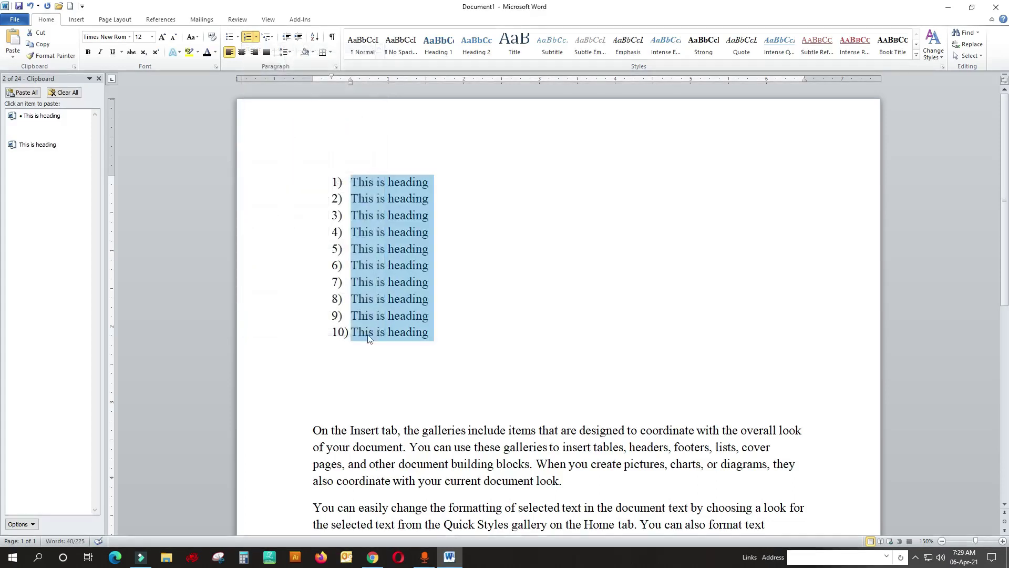
pyautogui.click(256, 37)
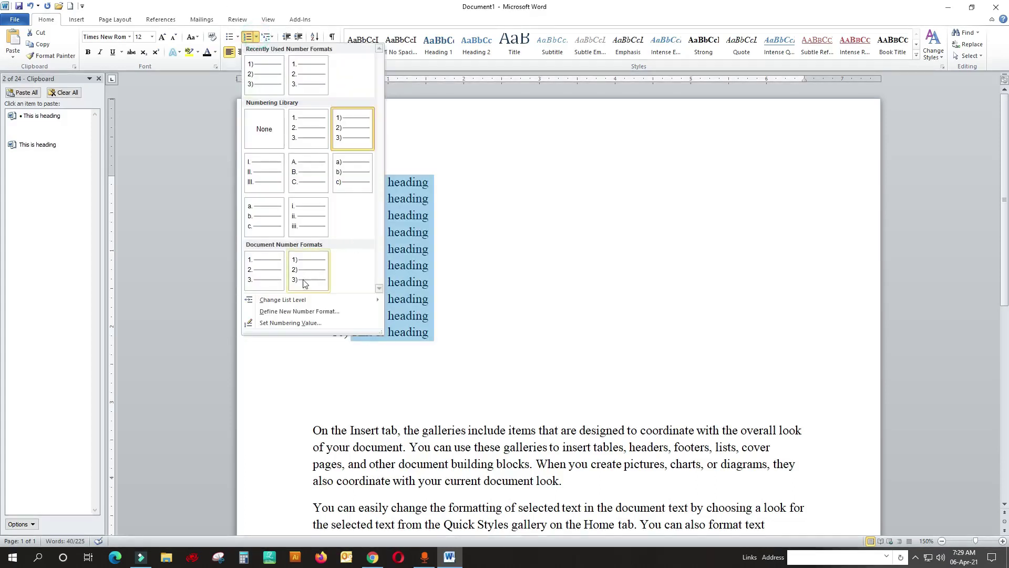
pyautogui.click(295, 216)
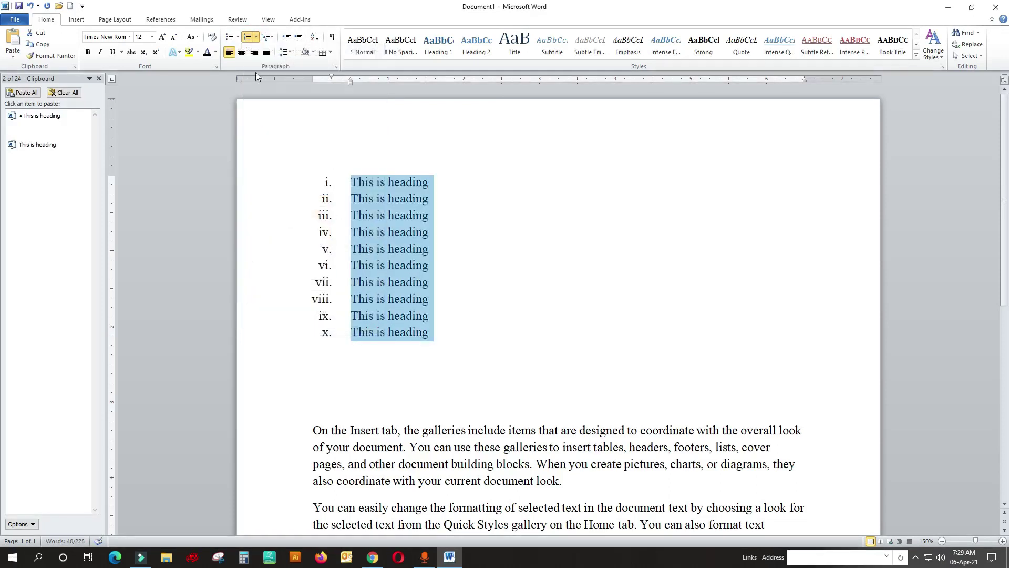
pyautogui.click(256, 37)
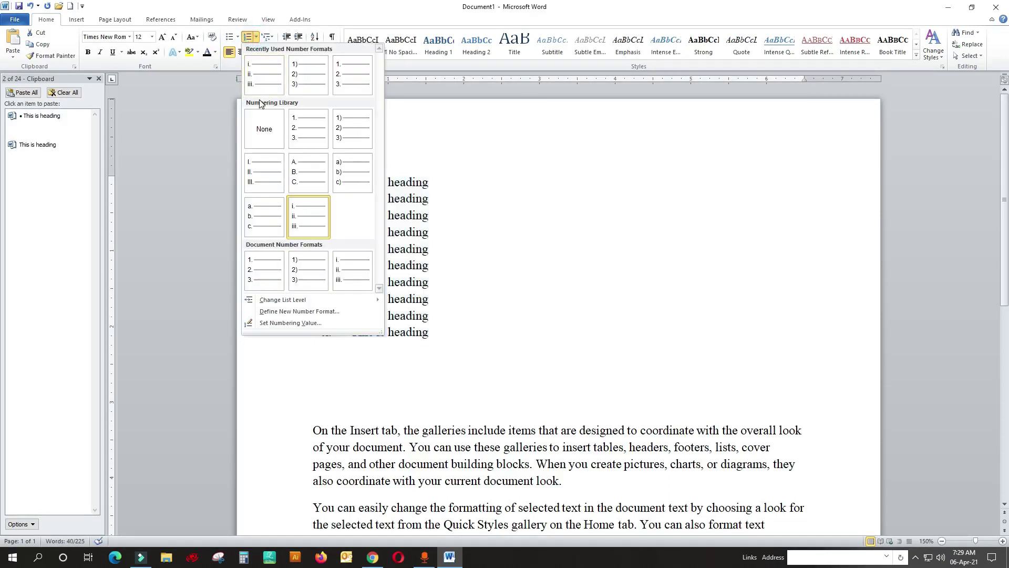
pyautogui.click(265, 234)
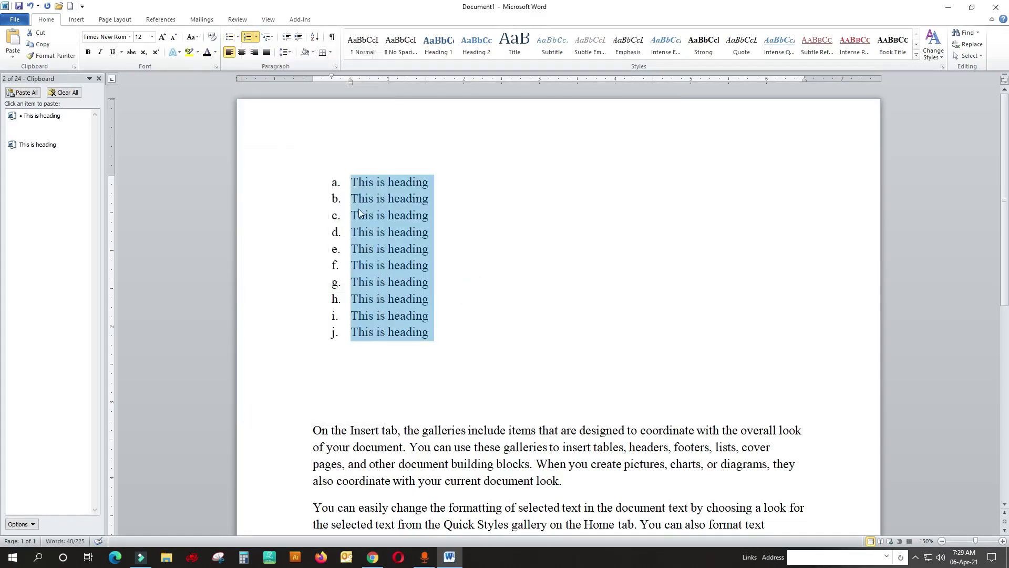
# Step: Compare the Numbering, Bullets and Multilevel List galleries, settling on the 1) to 10) style
pyautogui.click(256, 37)
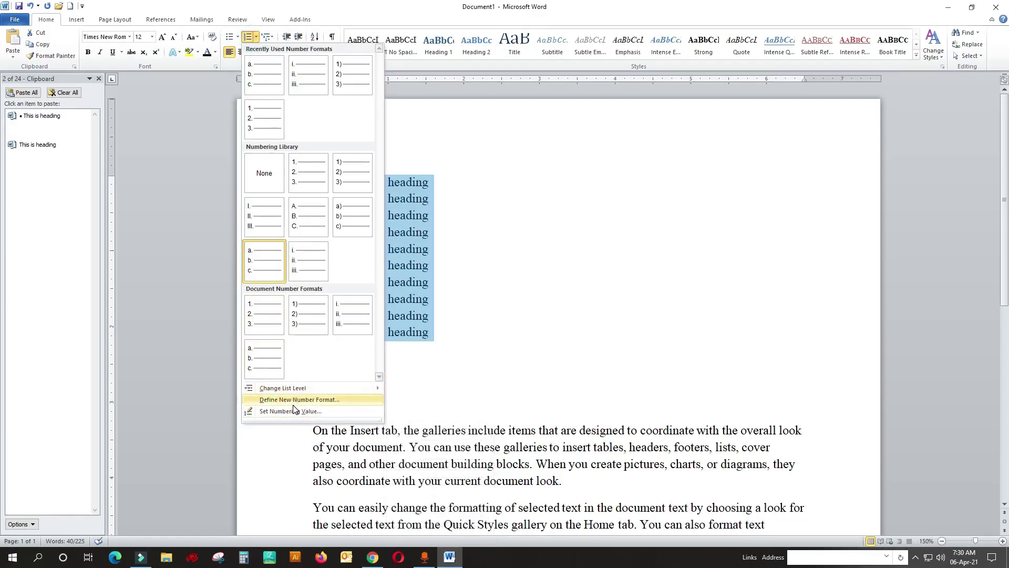
pyautogui.click(239, 38)
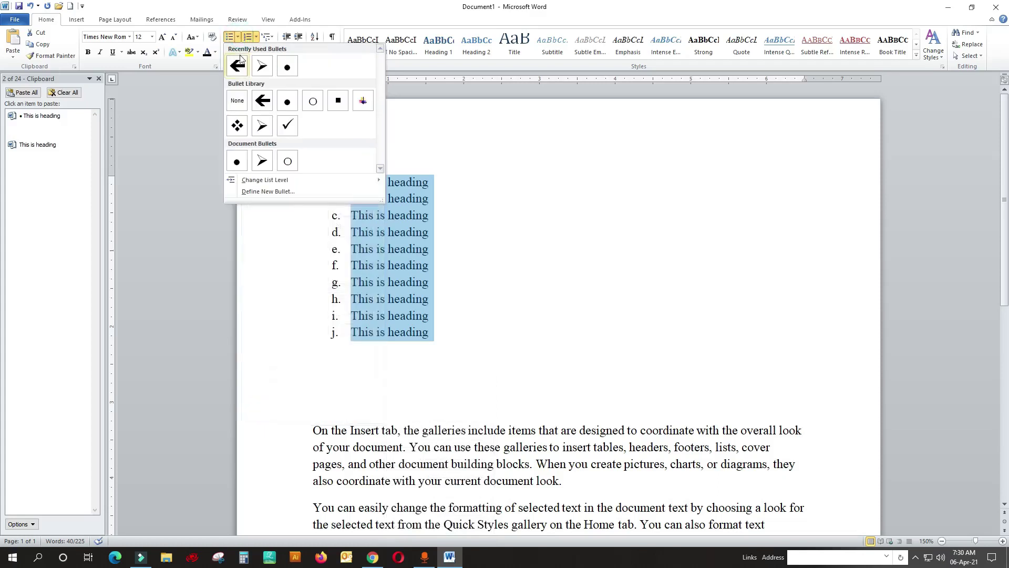
pyautogui.click(256, 37)
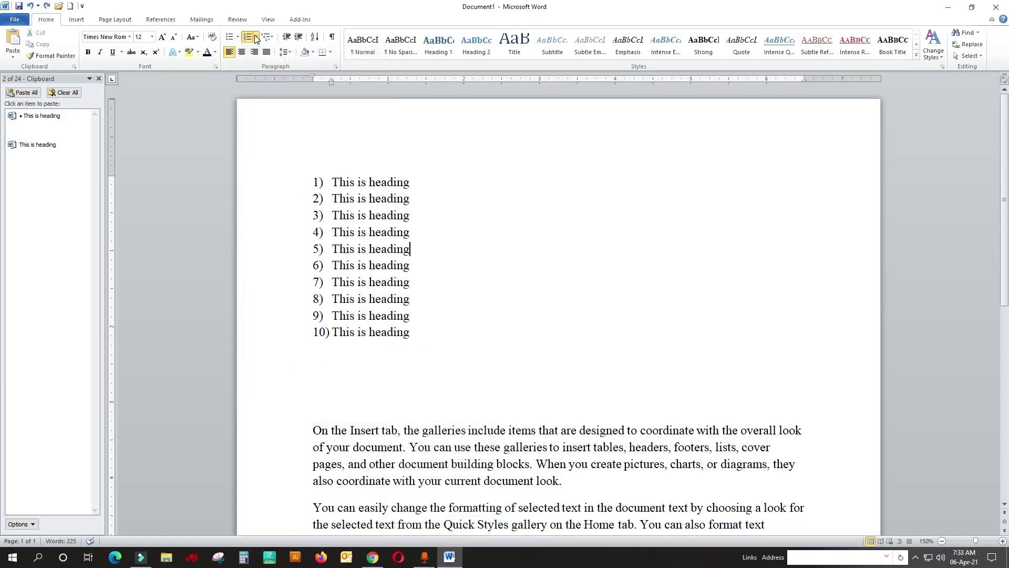
pyautogui.click(268, 37)
# Step: Select all ten 'This is heading' list lines
pyautogui.click(263, 39)
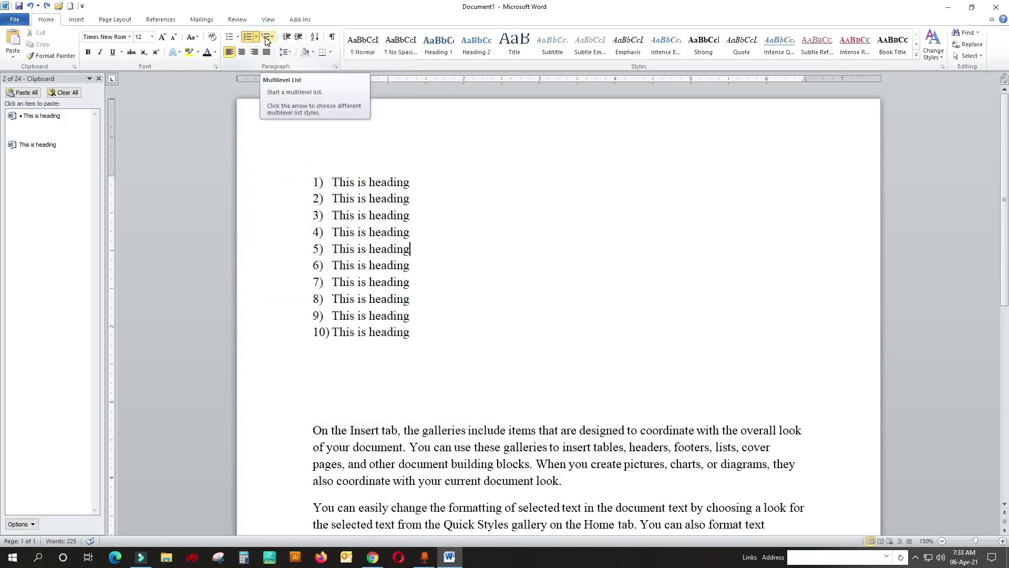
pyautogui.click(266, 41)
pyautogui.click(265, 36)
pyautogui.click(560, 234)
pyautogui.moveTo(420, 348)
pyautogui.mouseDown()
pyautogui.moveTo(344, 268)
pyautogui.moveTo(292, 181)
pyautogui.mouseUp()
pyautogui.click(268, 37)
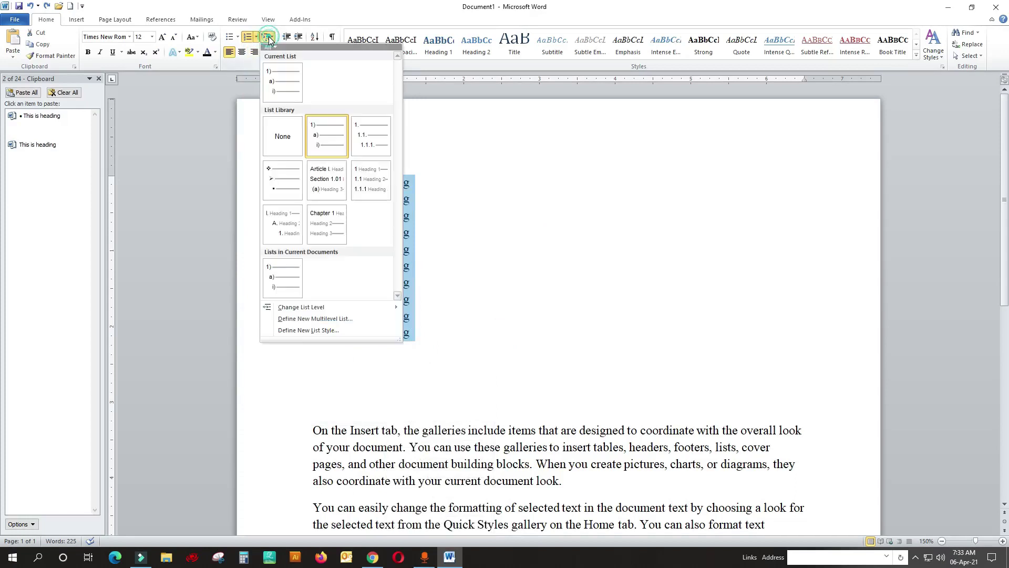
# Step: Open the Multilevel List styles for the selected headings, showing the '1) a) i)' style
pyautogui.click(268, 38)
pyautogui.click(268, 39)
pyautogui.click(268, 40)
pyautogui.click(267, 39)
pyautogui.click(267, 38)
pyautogui.click(267, 37)
pyautogui.click(267, 37)
pyautogui.click(267, 37)
pyautogui.click(267, 39)
pyautogui.click(267, 39)
pyautogui.click(268, 38)
pyautogui.click(267, 38)
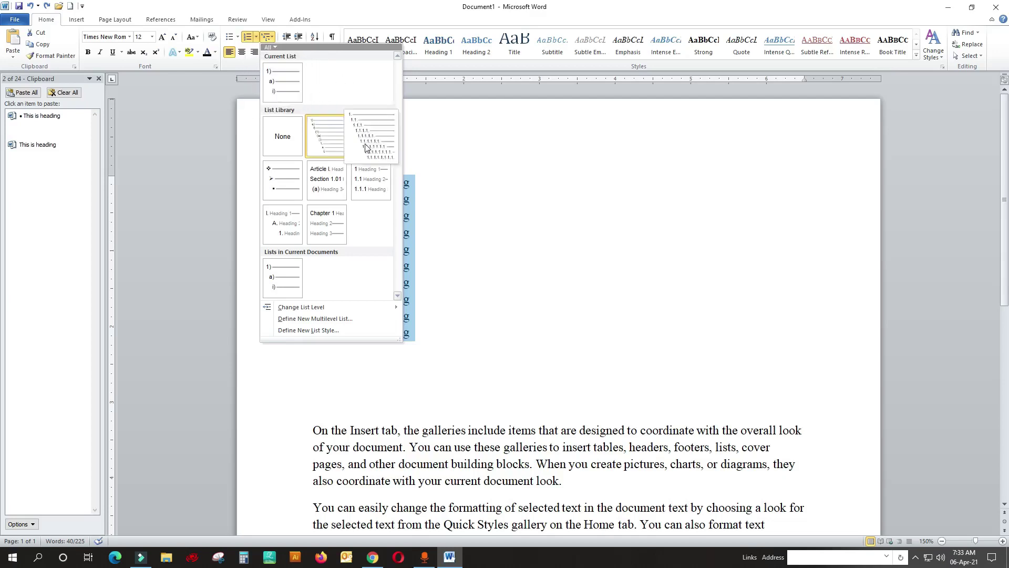
pyautogui.moveTo(301, 306)
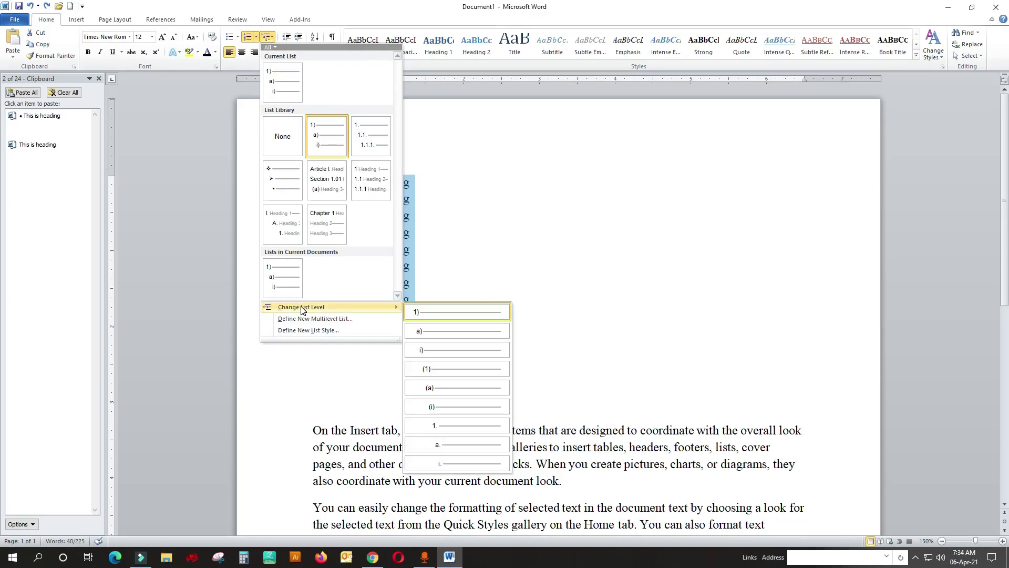
# Step: Keep the first heading at level 1) and demote the second heading to level a)
pyautogui.click(301, 307)
pyautogui.click(489, 229)
pyautogui.click(429, 304)
pyautogui.moveTo(424, 182); pyautogui.dragTo(337, 176)
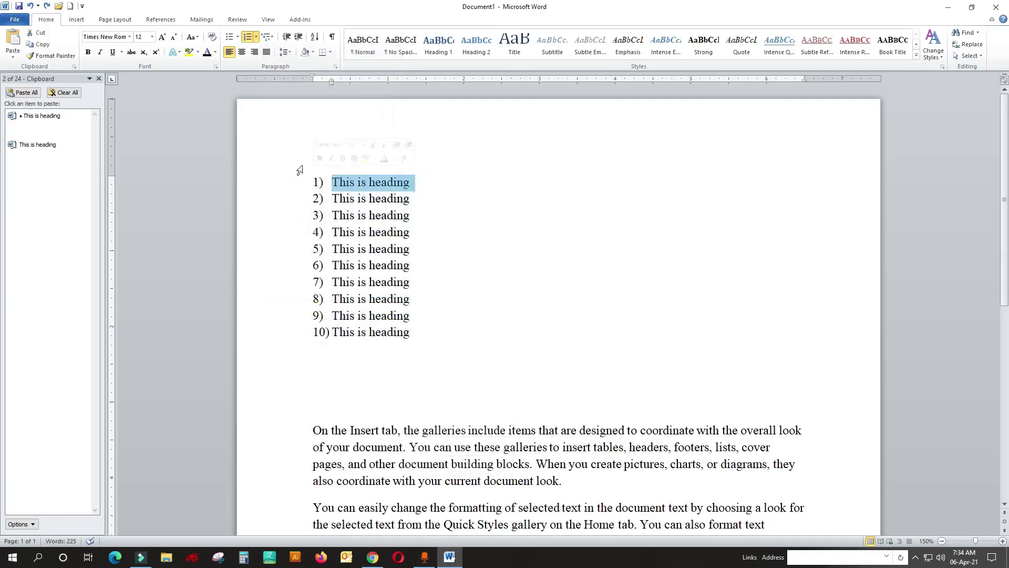
pyautogui.click(268, 37)
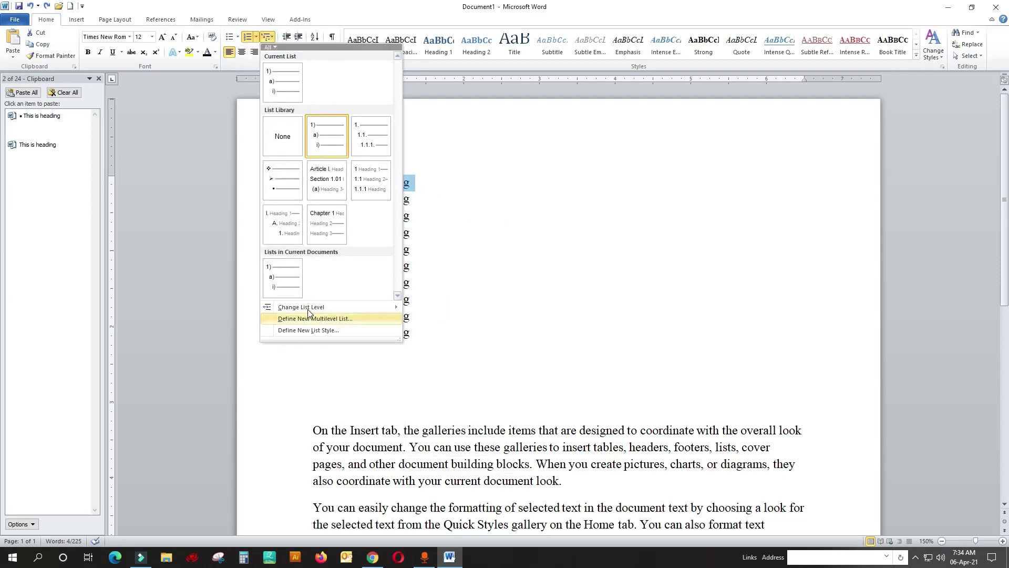
pyautogui.moveTo(302, 307)
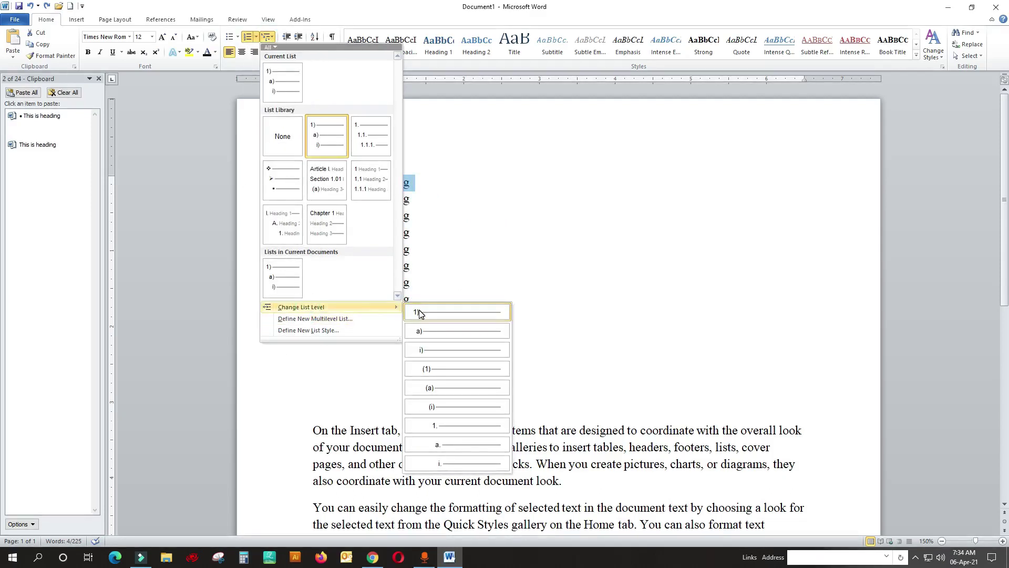
pyautogui.click(419, 313)
pyautogui.click(446, 205)
pyautogui.tripleClick(417, 199)
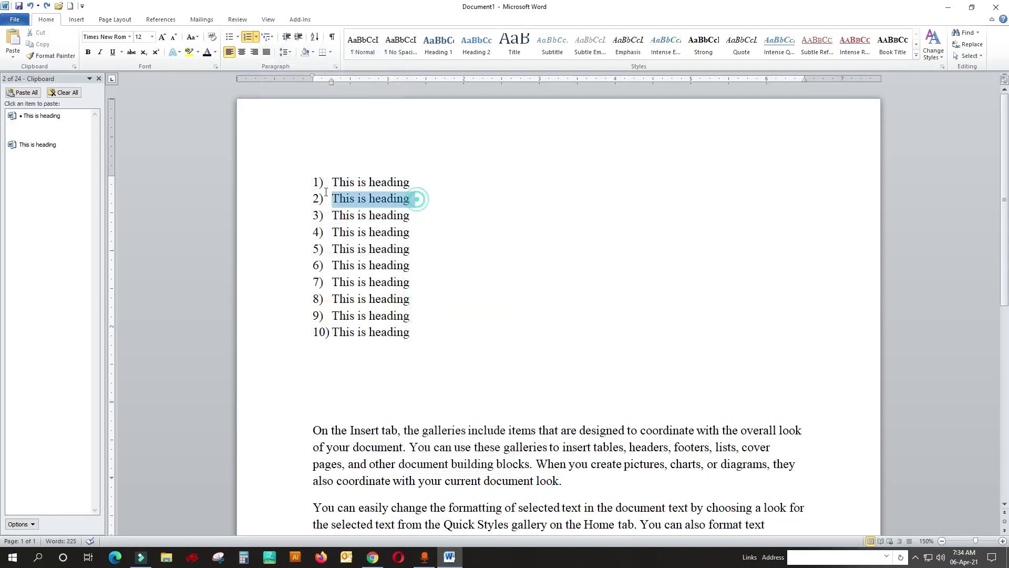
pyautogui.click(267, 40)
pyautogui.moveTo(301, 307)
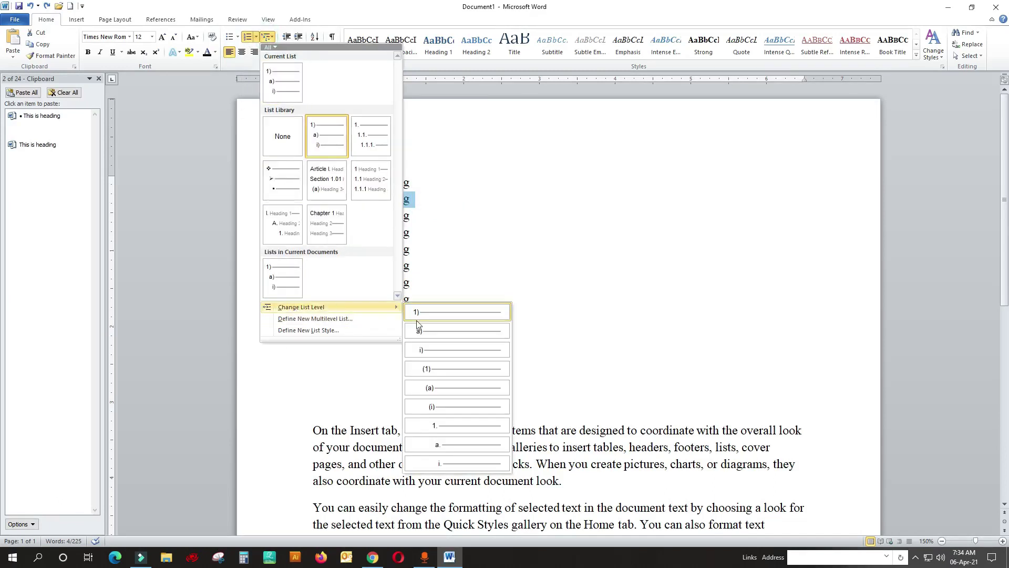
pyautogui.click(430, 332)
# Step: Demote the third and fourth headings to levels i) and (1)
pyautogui.click(427, 217)
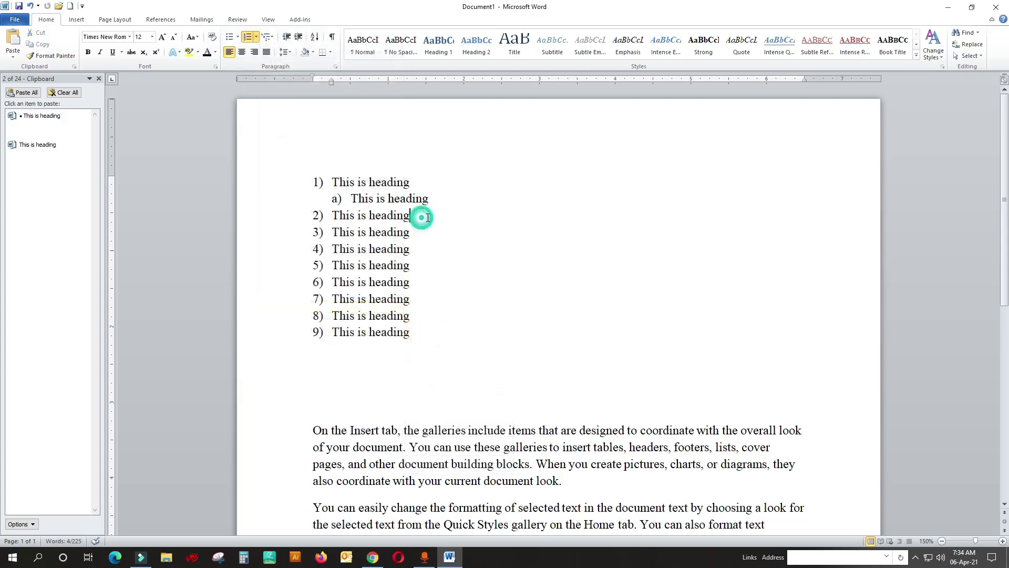
pyautogui.tripleClick(427, 217)
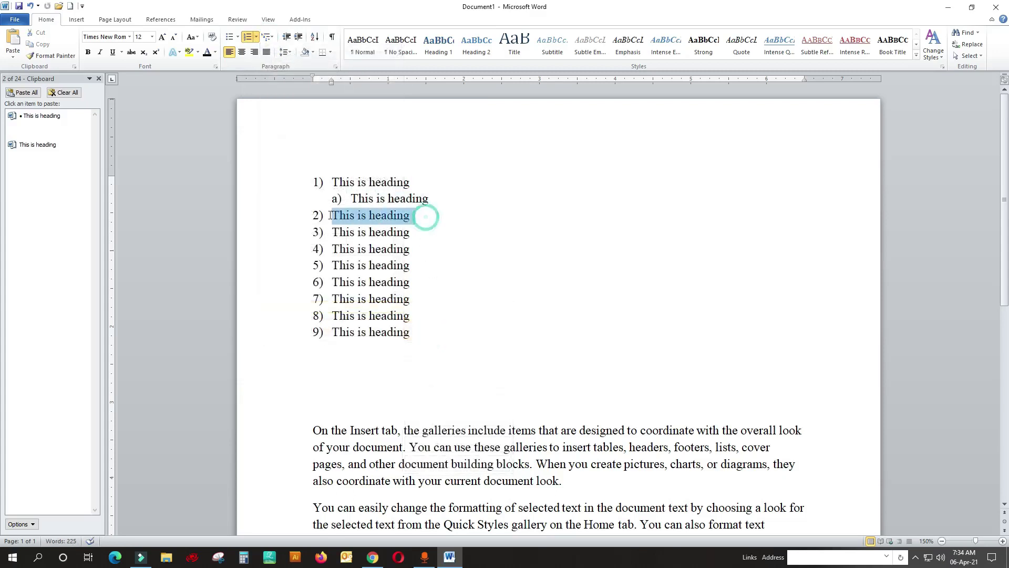
pyautogui.click(266, 39)
pyautogui.moveTo(302, 307)
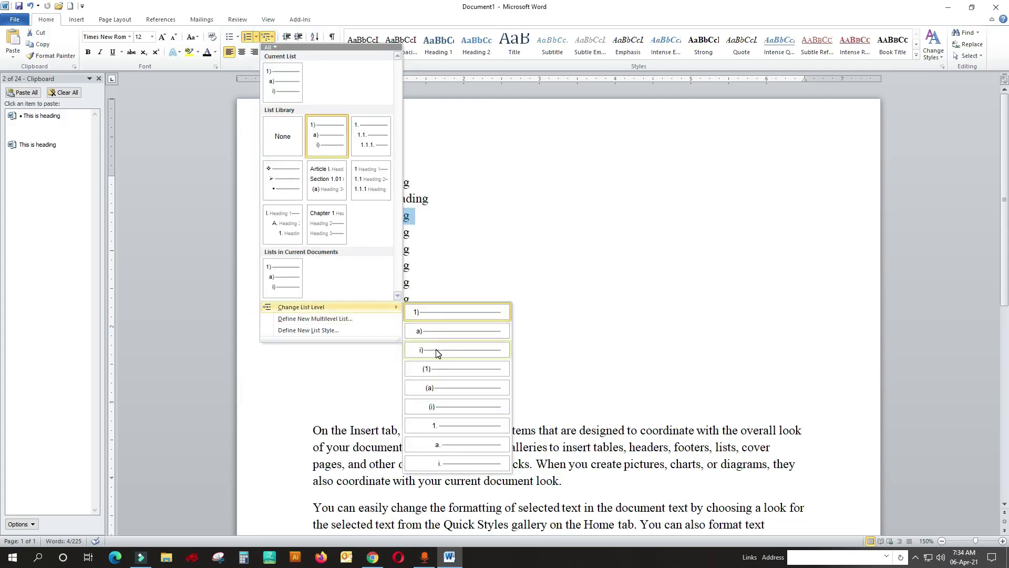
pyautogui.click(437, 350)
pyautogui.moveTo(448, 235); pyautogui.dragTo(314, 221)
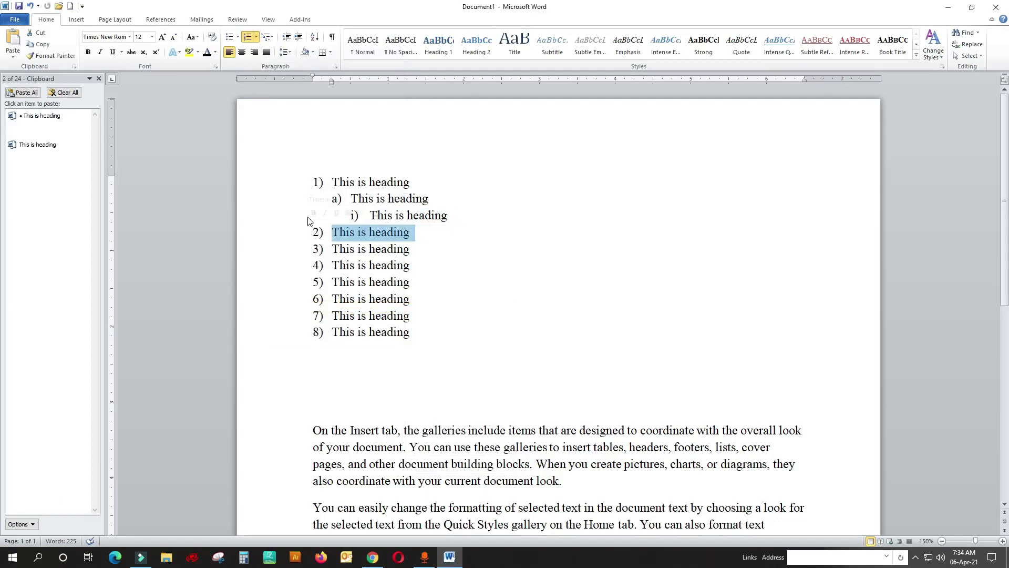
pyautogui.click(267, 37)
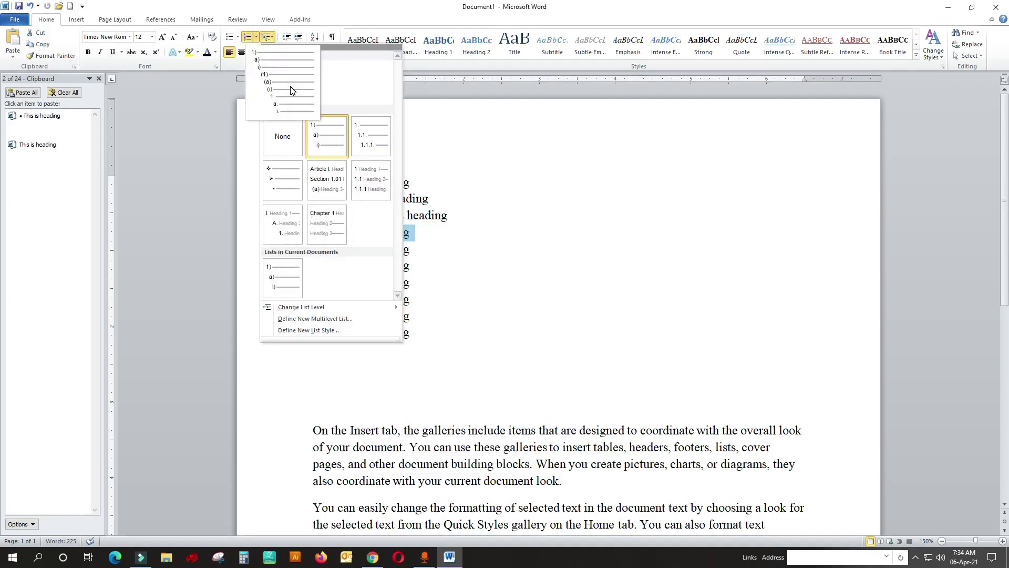
pyautogui.moveTo(301, 306)
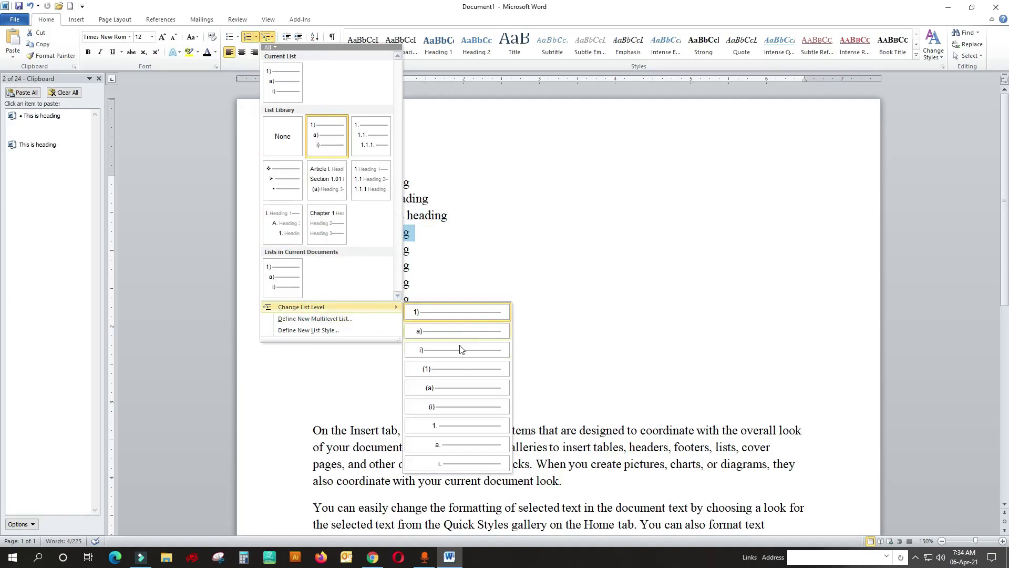
pyautogui.click(440, 373)
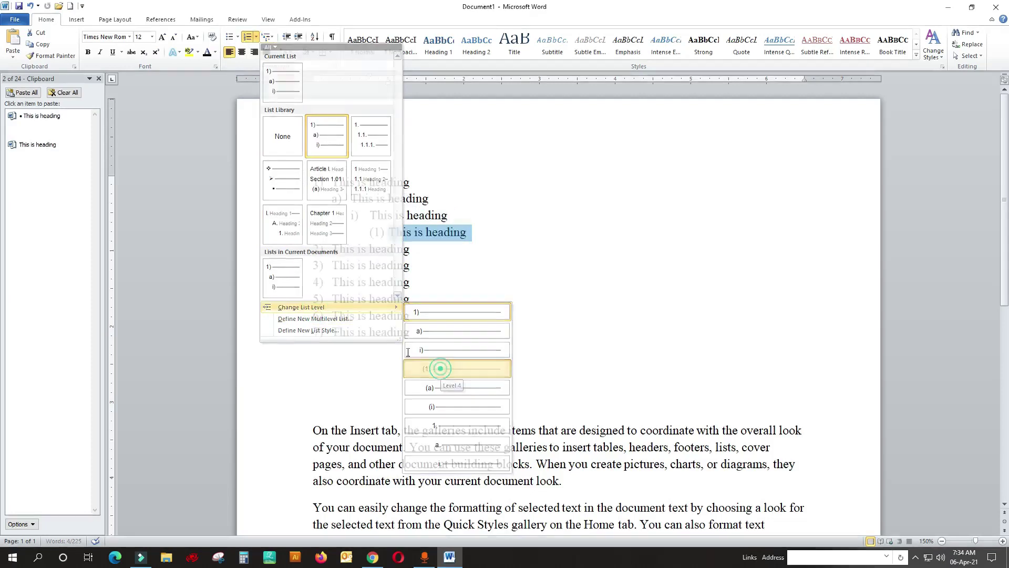
# Step: Delete the remaining list items 2) through 7)
pyautogui.click(494, 243)
pyautogui.moveTo(420, 344); pyautogui.dragTo(329, 247)
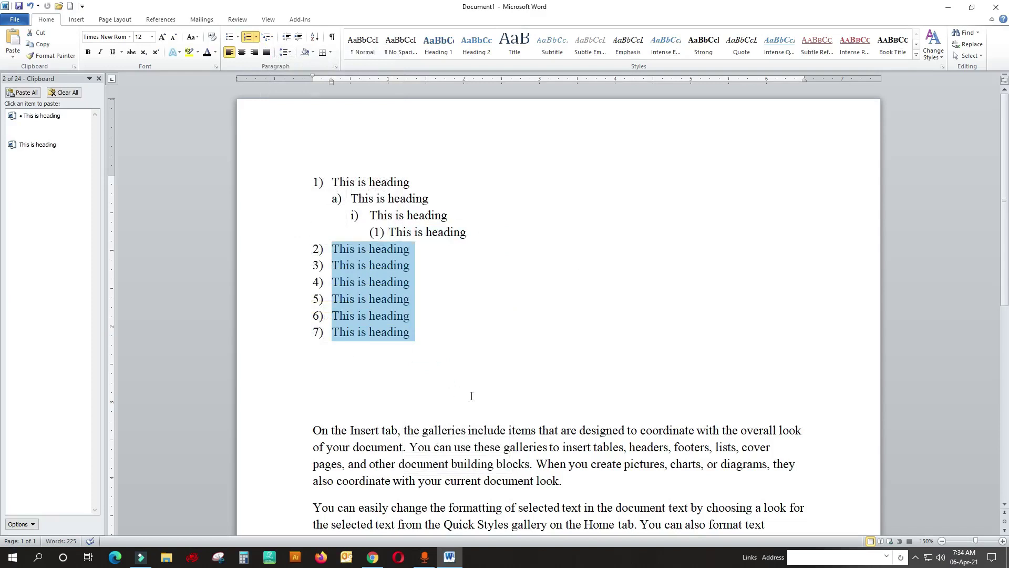
pyautogui.press('Delete')
# Step: Add filler top-level items 2) to 4) and an empty item 5) after item 1
pyautogui.click(536, 230)
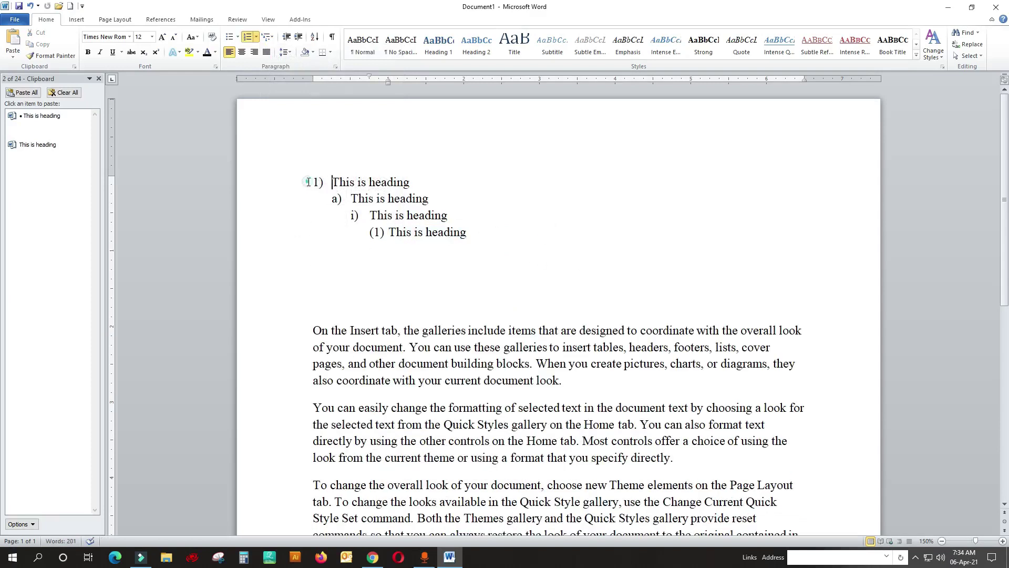
pyautogui.moveTo(324, 184); pyautogui.dragTo(362, 183)
pyautogui.click(416, 182)
pyautogui.press('Return')
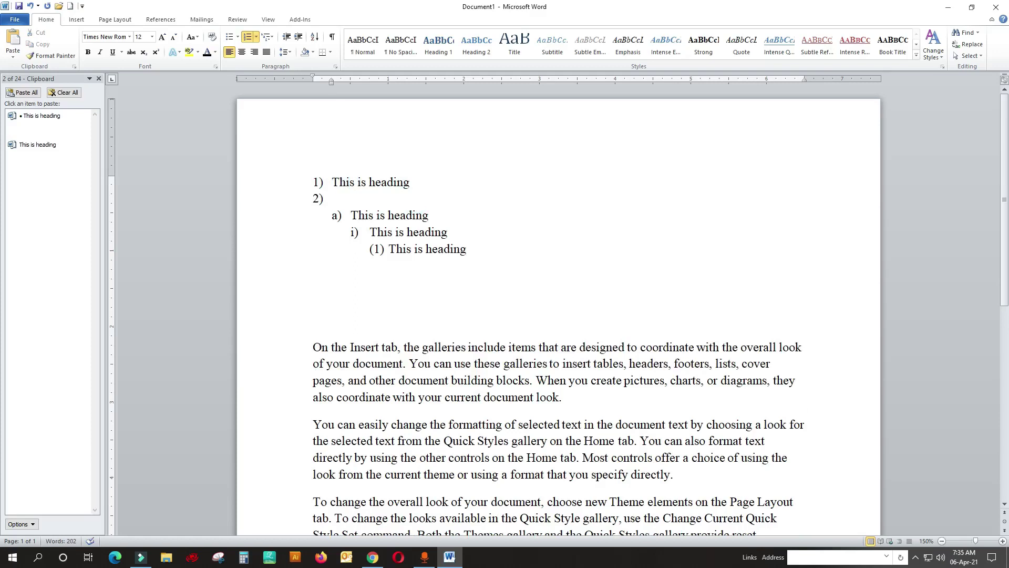
pyautogui.write('dfdfdfdfdf')
pyautogui.press('Return')
pyautogui.write('fdfdfdfdfdfd')
pyautogui.press('Return')
pyautogui.write('dfdfdfdfdfdfd')
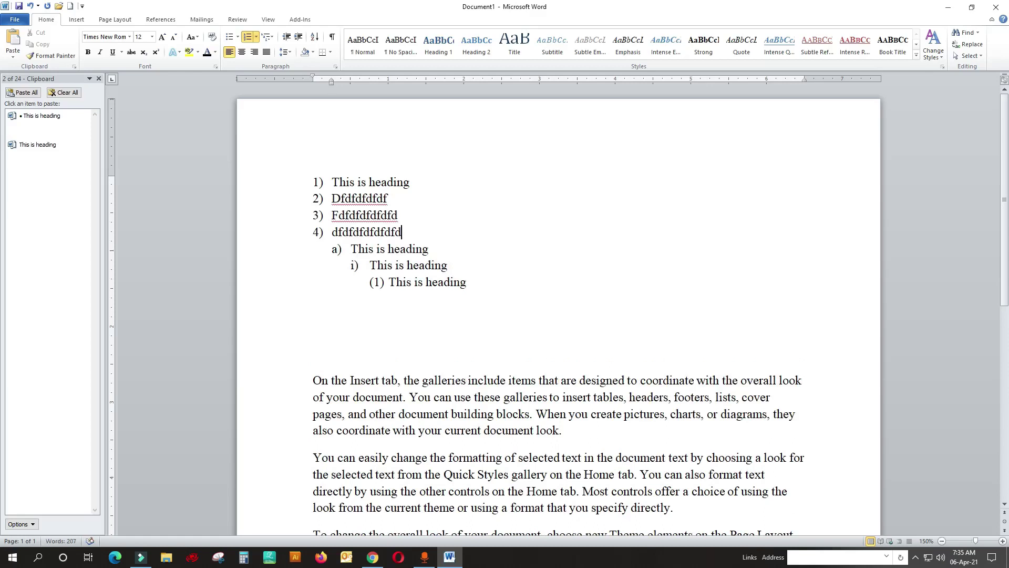
pyautogui.press('Return')
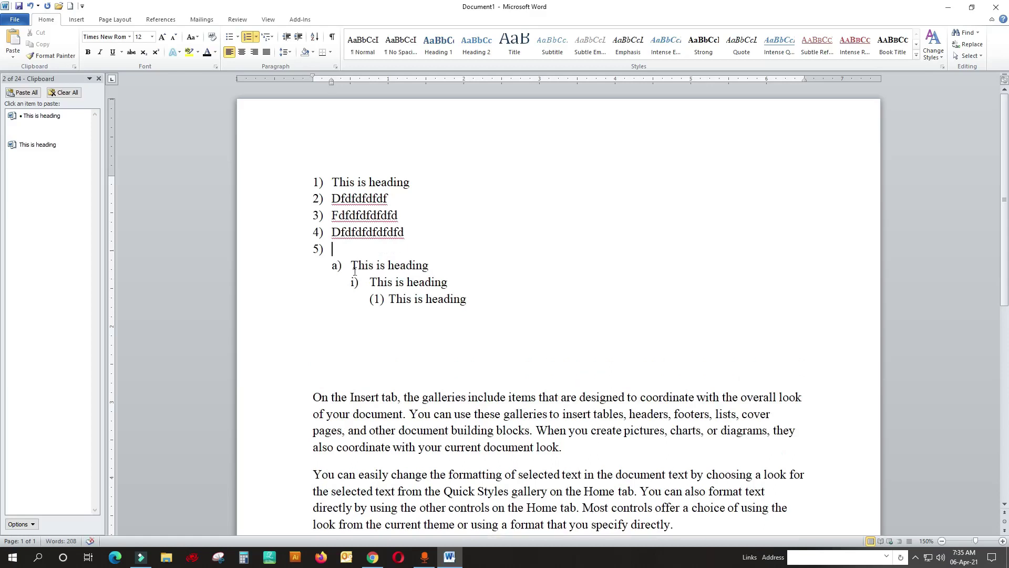
# Step: Add three filler lettered items b), c), d) below item a)
pyautogui.click(342, 268)
pyautogui.click(438, 262)
pyautogui.press('Return')
pyautogui.write('fdfdkfjdkjfaisfjkjdkjjkjf')
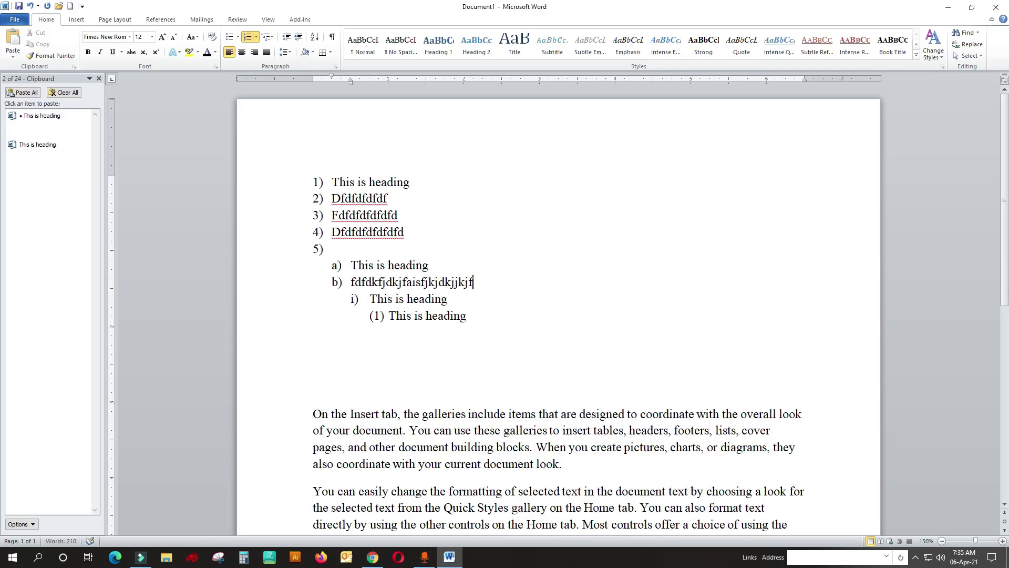
pyautogui.press('Return')
pyautogui.write('fdfdf')
pyautogui.press('Return')
pyautogui.write('dfdf ')
pyautogui.write('kldkjf')
# Step: Add filler roman items ii) to iv) below i) and item (2) below (1)
pyautogui.click(421, 360)
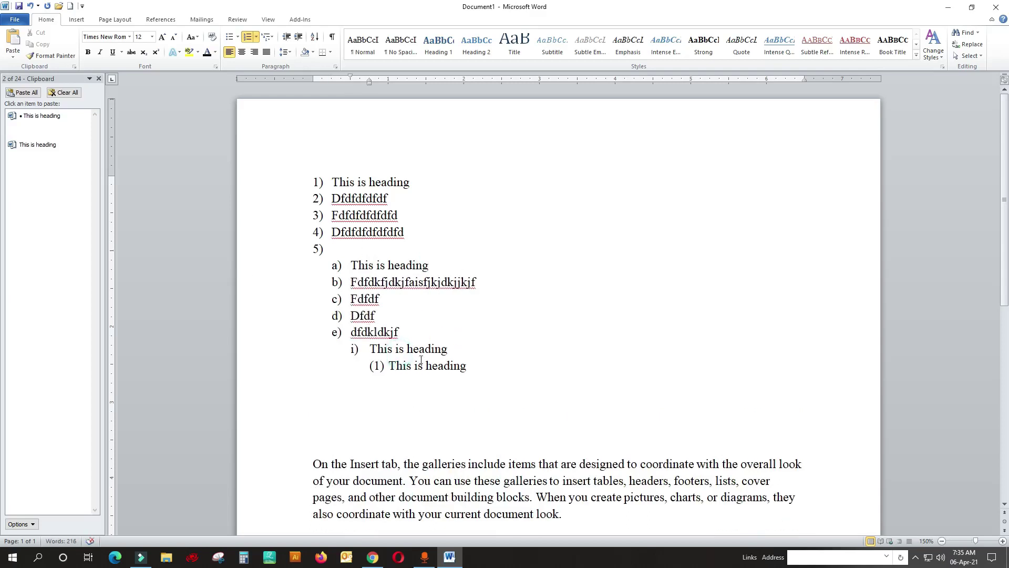
pyautogui.tripleClick(460, 351)
pyautogui.hotkey('ctrl', 'c')
pyautogui.click(457, 353)
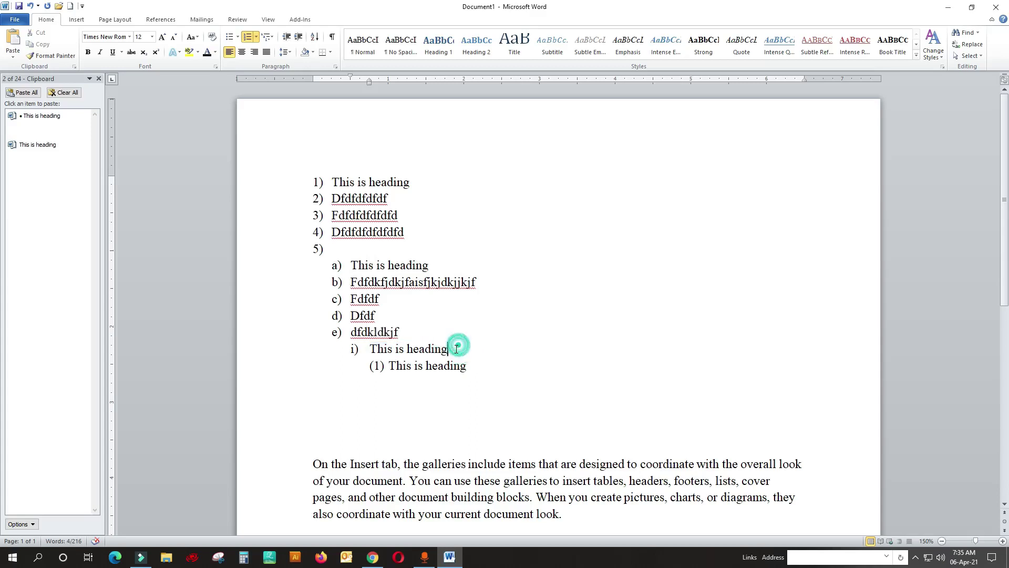
pyautogui.press('Return')
pyautogui.write('kdfj')
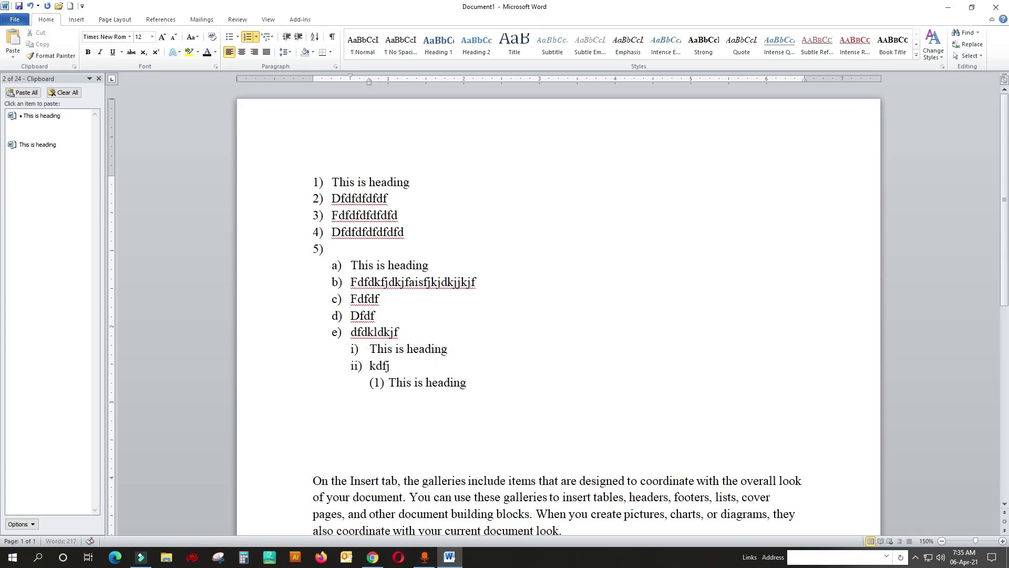
pyautogui.write('ldkjfldkjfd')
pyautogui.press('Return')
pyautogui.write('kdflkdjfkdf')
pyautogui.press('Return')
pyautogui.write('dkfjdlkfjd')
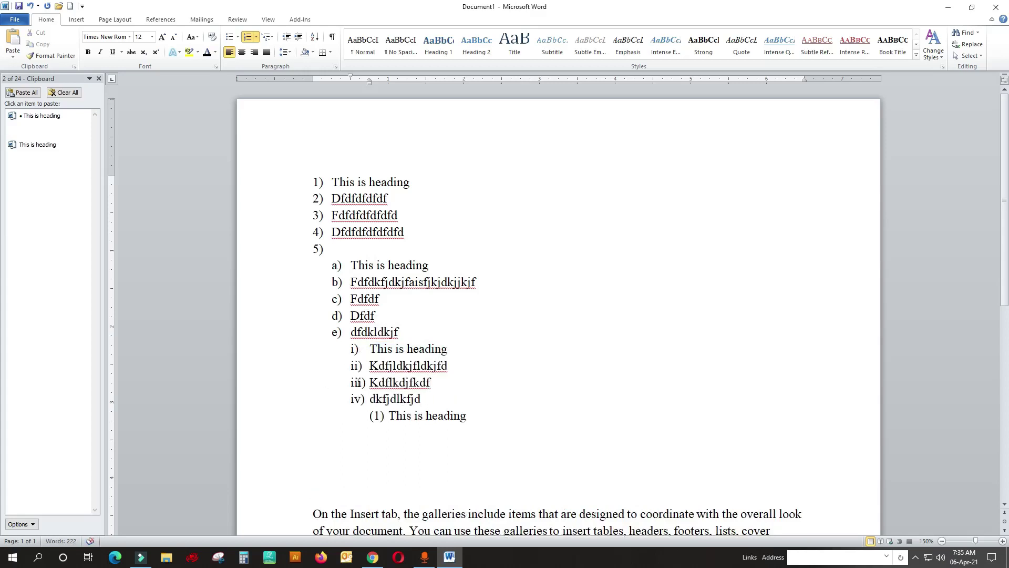
pyautogui.press('Return')
pyautogui.write('Dflkdjflskdjf')
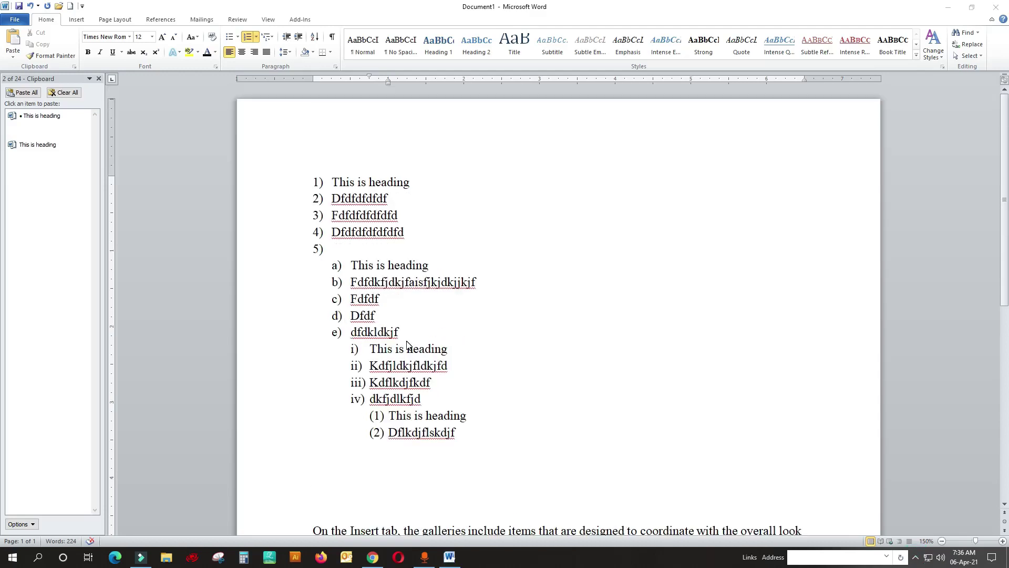
# Step: Paste the first heading text into item 3) and indent the whole list further right
pyautogui.scroll(-5, 407, 344)
pyautogui.scroll(5, 407, 345)
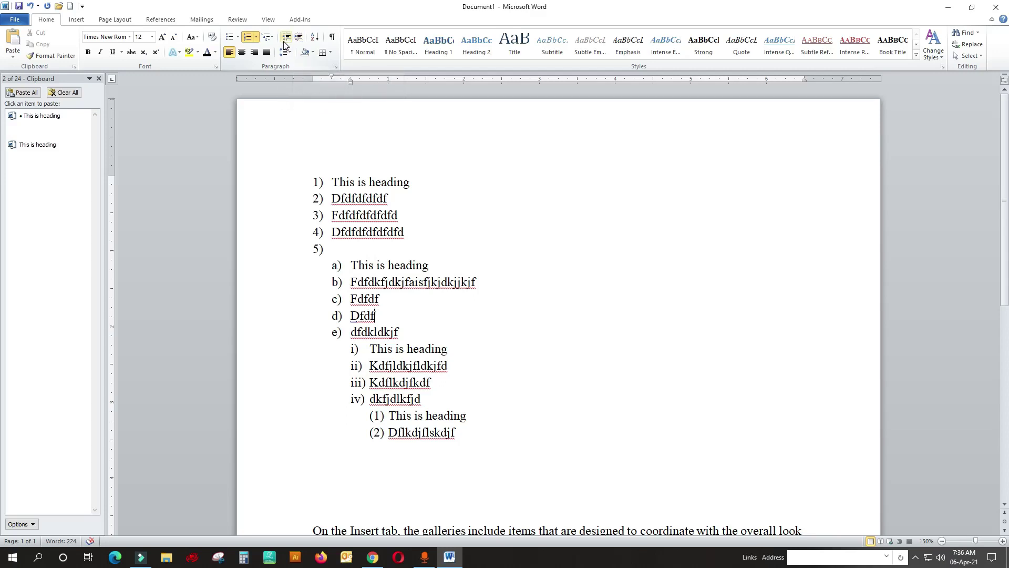
pyautogui.hotkey('ctrl', 'v')
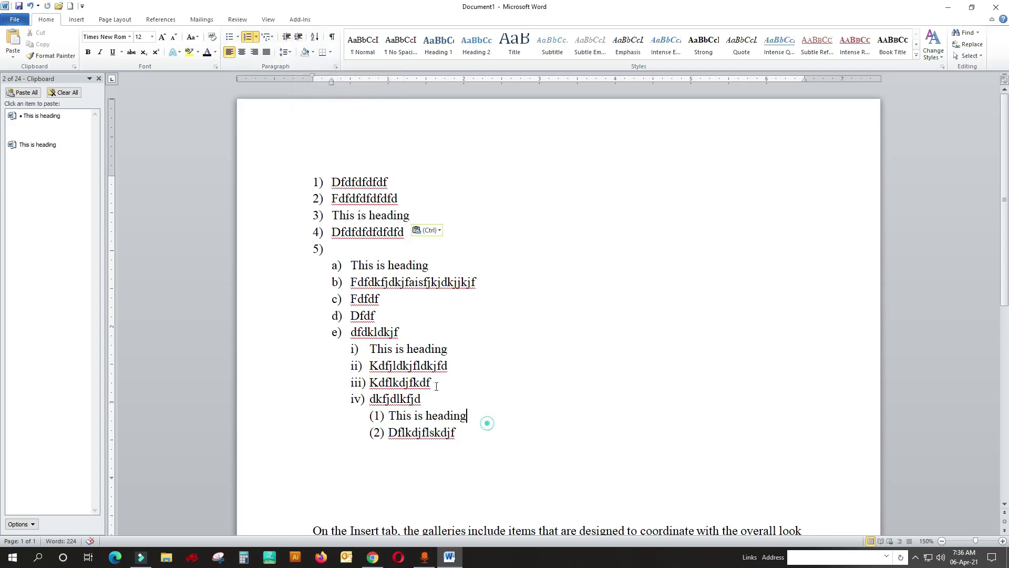
pyautogui.moveTo(481, 428); pyautogui.dragTo(293, 151)
pyautogui.click(285, 39)
# Step: Nudge the selected list left and right repeatedly with Decrease and Increase Indent
pyautogui.click(286, 38)
pyautogui.click(286, 38)
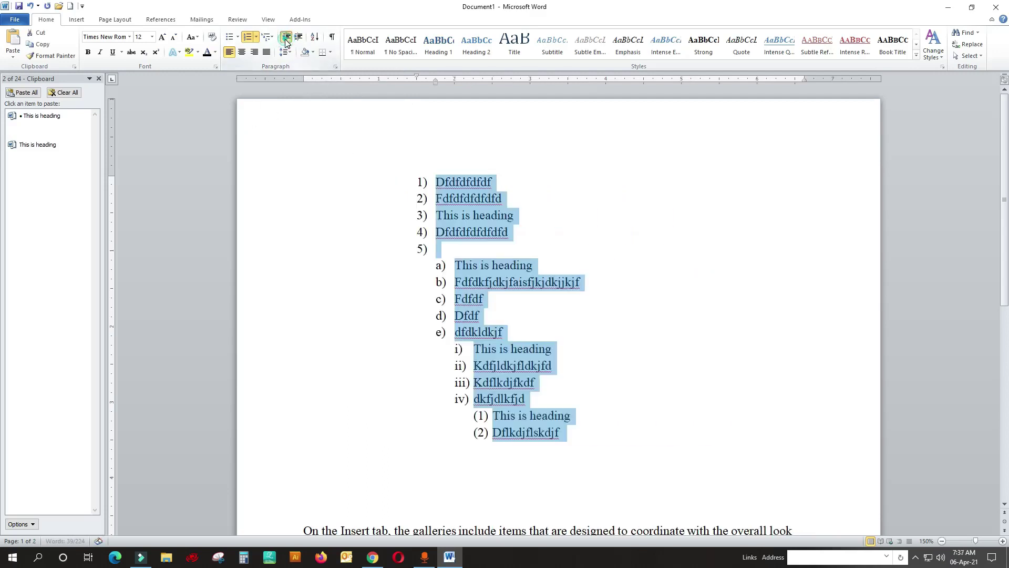
pyautogui.click(286, 38)
pyautogui.click(286, 38)
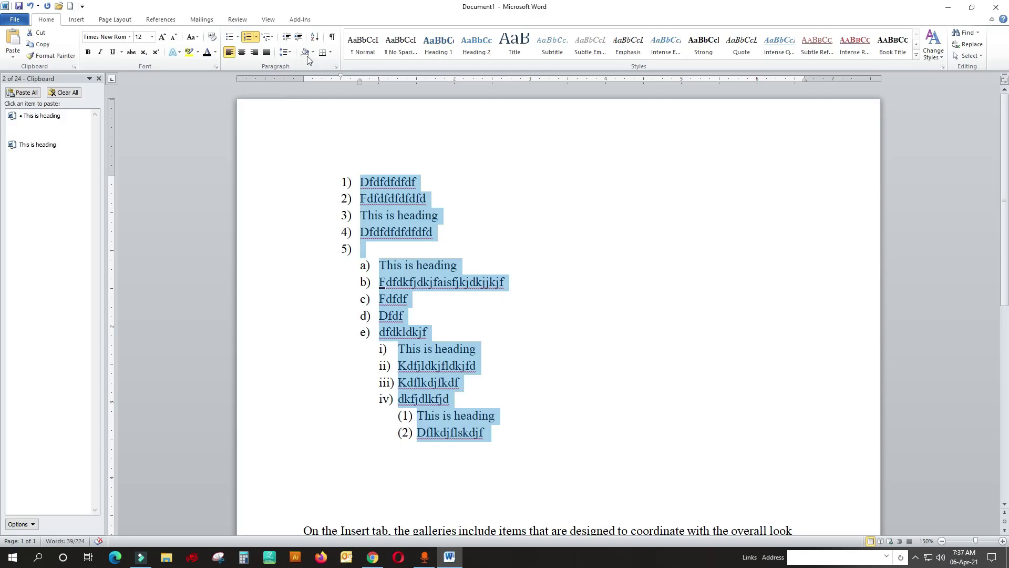
pyautogui.click(286, 37)
pyautogui.click(299, 37)
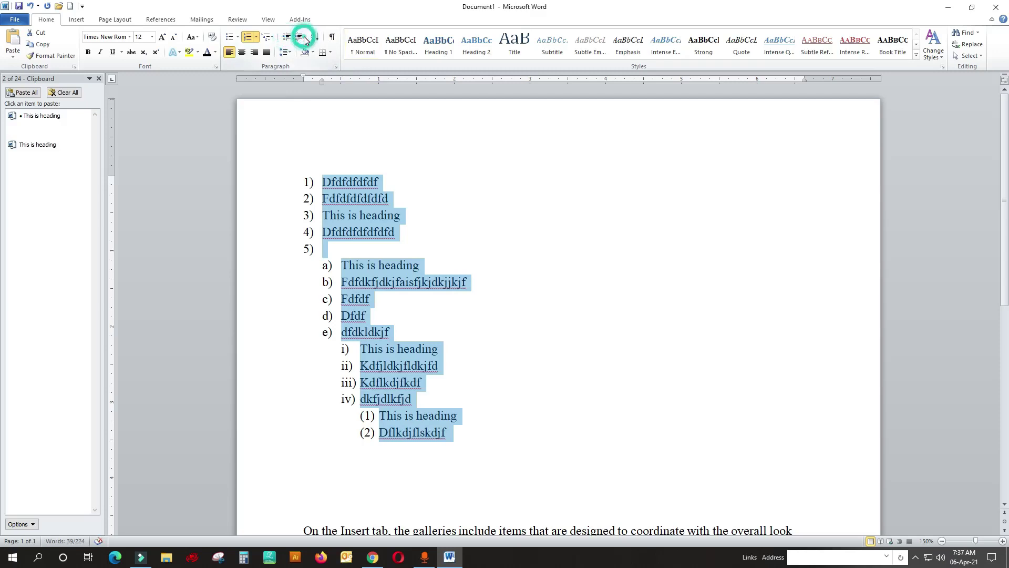
pyautogui.click(299, 36)
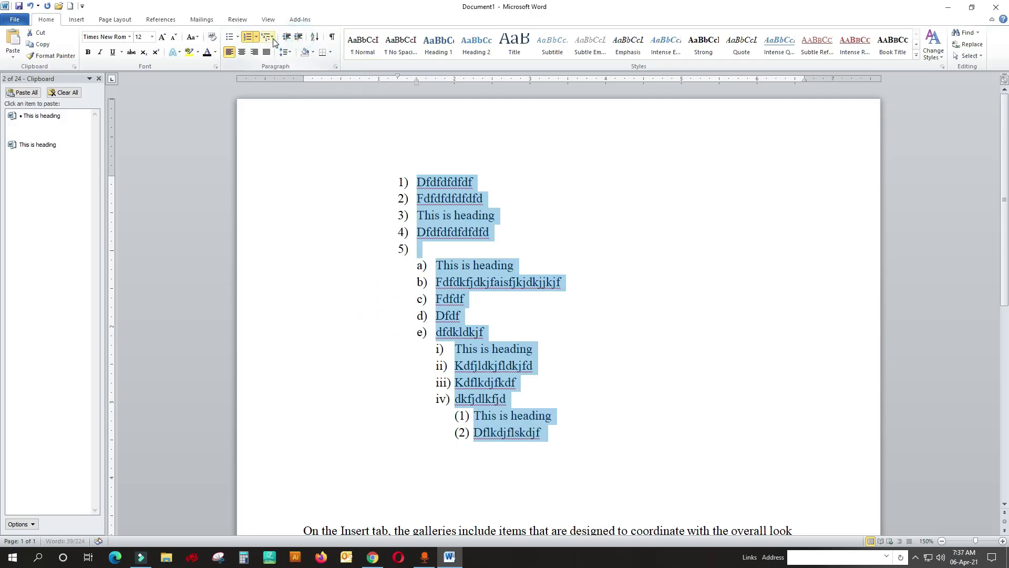
pyautogui.click(287, 37)
pyautogui.click(287, 37)
pyautogui.click(299, 37)
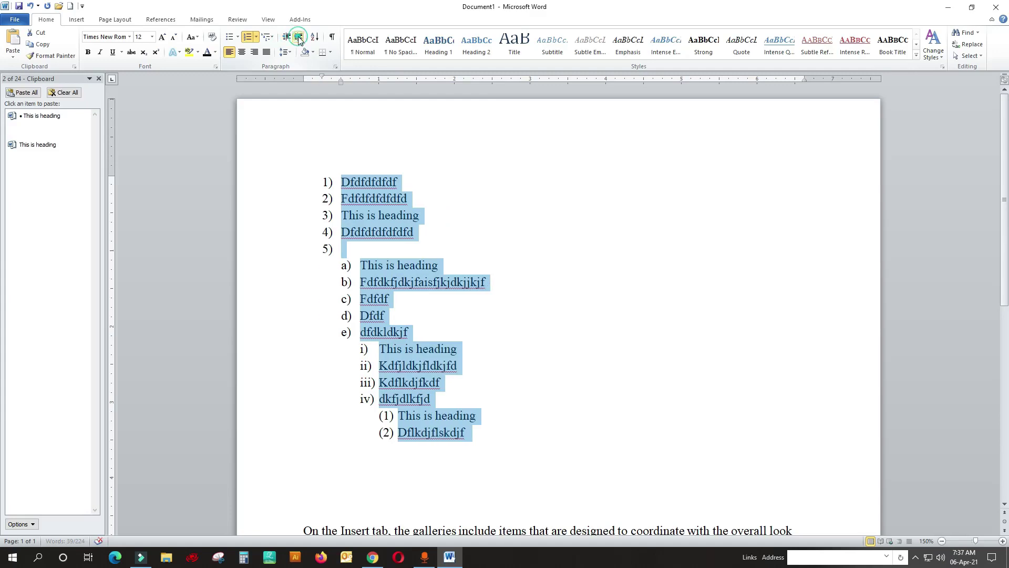
pyautogui.click(299, 37)
pyautogui.click(299, 36)
pyautogui.click(299, 37)
pyautogui.click(287, 37)
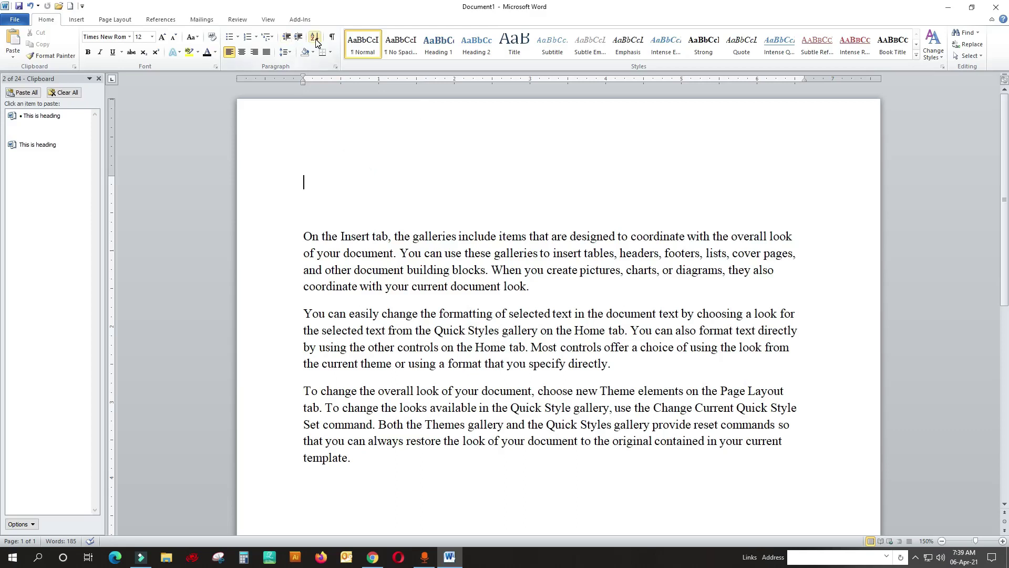
# Step: Type the letters a, v, b, c, h, s and d, one per line, at the top
pyautogui.write('a')
pyautogui.press('Return')
pyautogui.write('c')
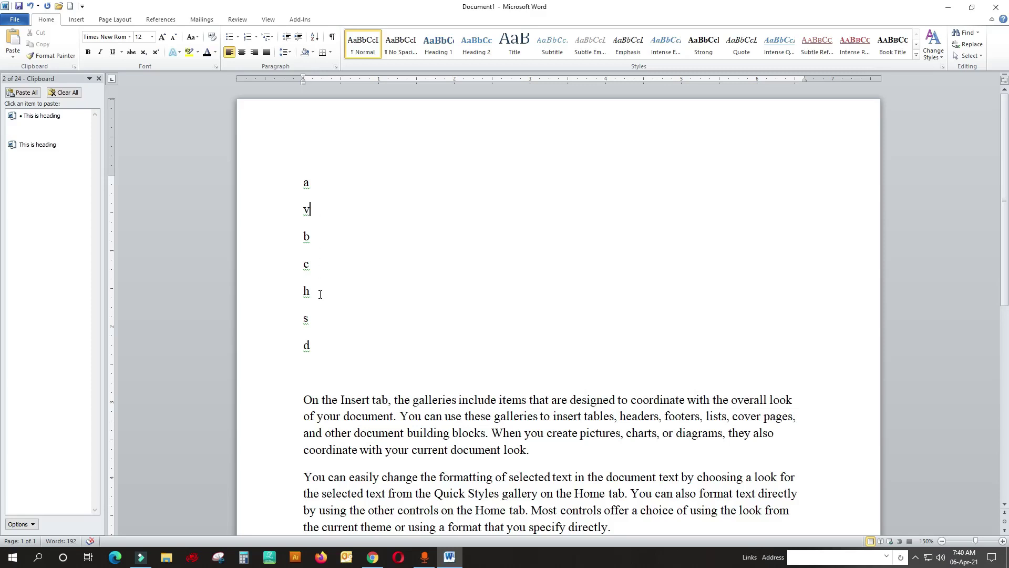
pyautogui.click(323, 343)
pyautogui.click(361, 372)
# Step: Click through the a, v, b and c lines and select the letter a
pyautogui.click(279, 185)
pyautogui.click(273, 216)
pyautogui.click(294, 242)
pyautogui.click(321, 270)
pyautogui.doubleClick(323, 182)
pyautogui.click(383, 214)
# Step: Sort the selected letter lines by Paragraphs, type Text, ascending
pyautogui.moveTo(322, 357); pyautogui.dragTo(304, 108)
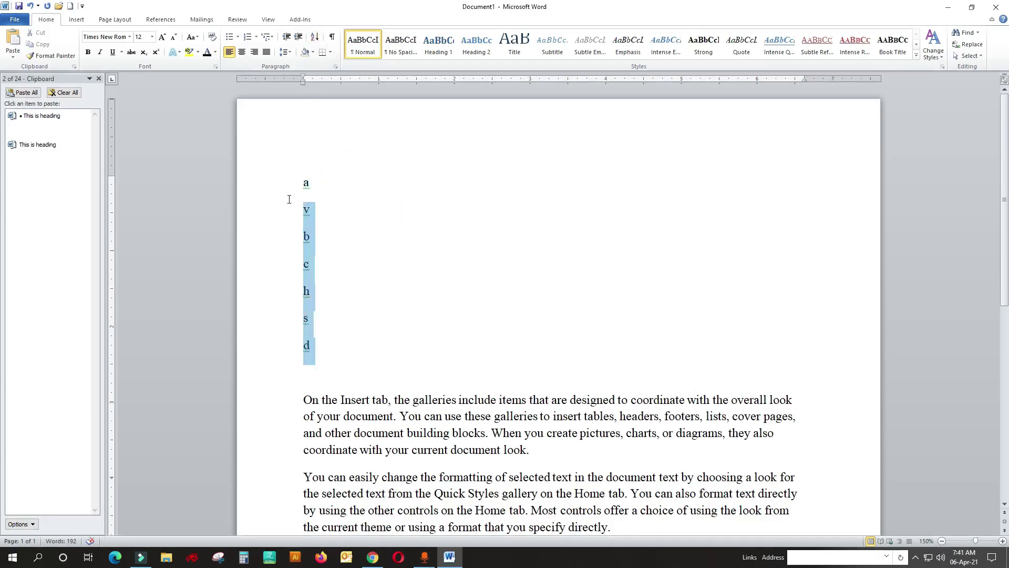
pyautogui.click(314, 38)
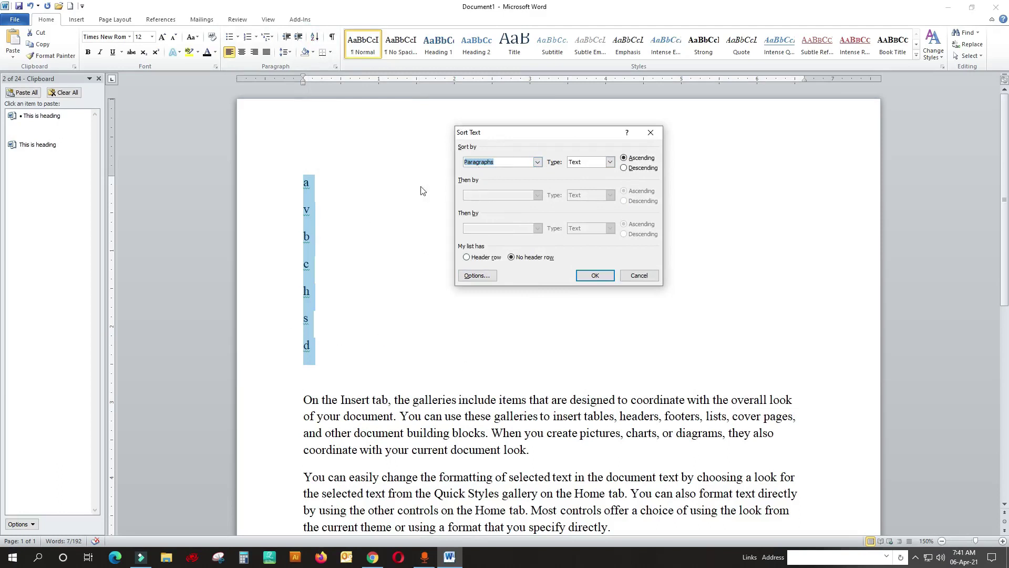
pyautogui.click(536, 162)
pyautogui.click(535, 162)
pyautogui.click(610, 163)
pyautogui.click(610, 162)
pyautogui.click(610, 162)
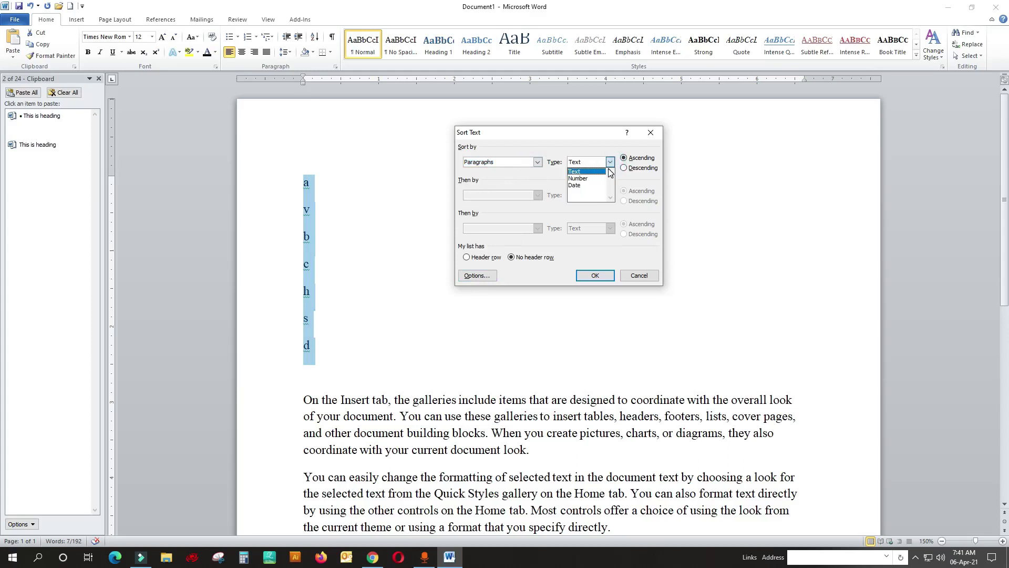
pyautogui.click(610, 167)
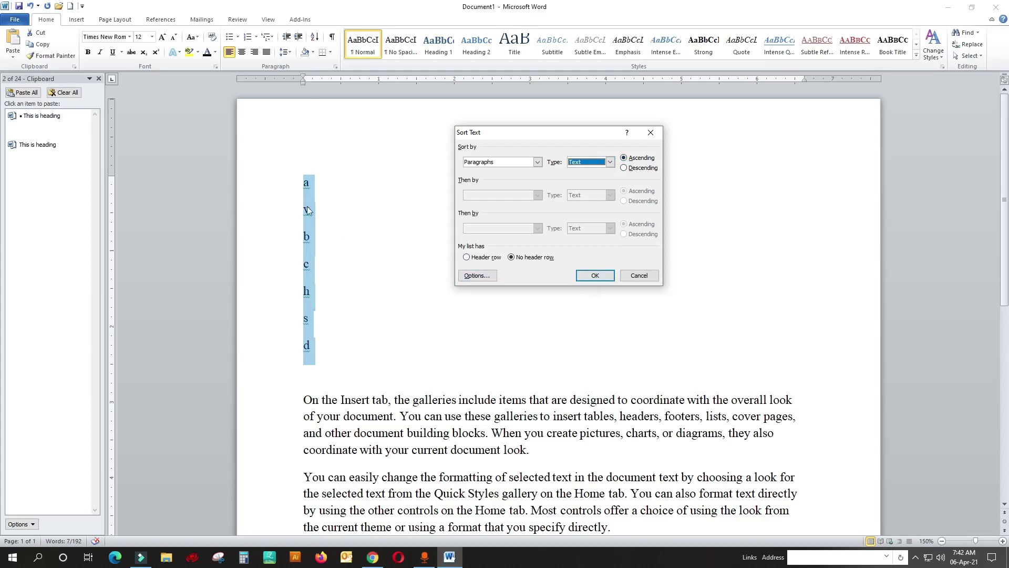
pyautogui.click(598, 276)
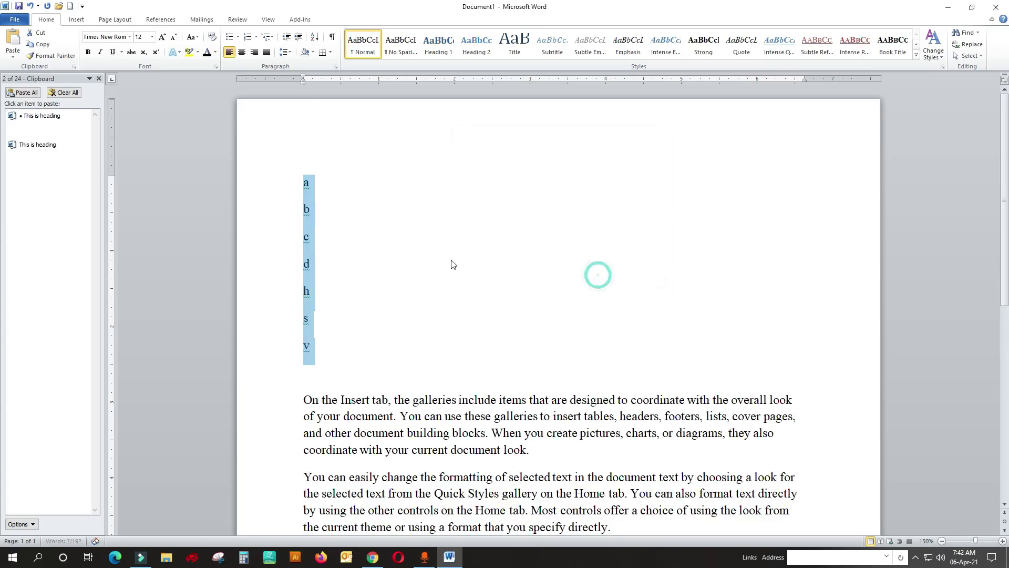
pyautogui.click(347, 188)
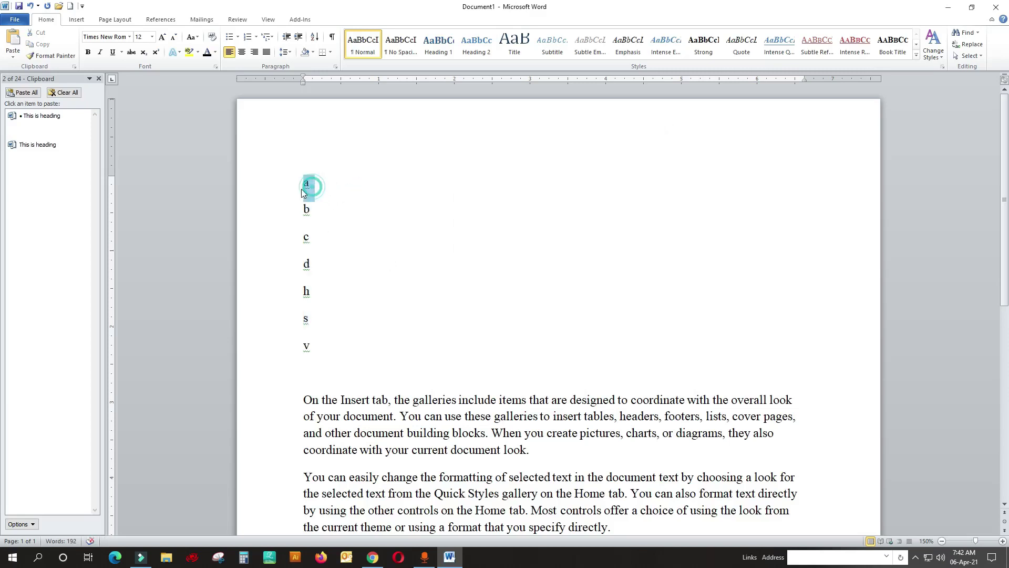
# Step: Re-sort the letters descending so they read v, s, h, d, c, b, a
pyautogui.click(397, 188)
pyautogui.moveTo(324, 344); pyautogui.dragTo(305, 178)
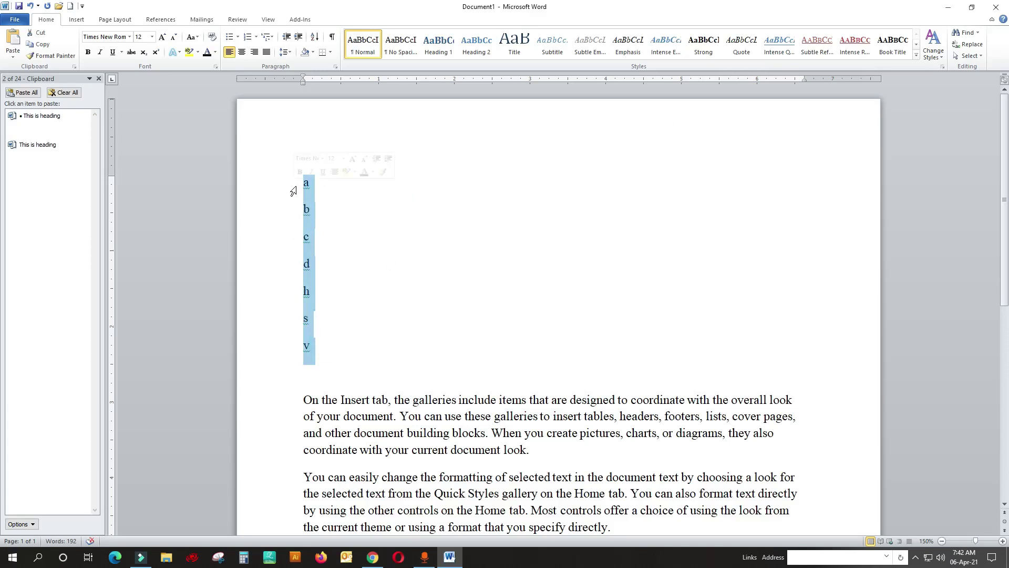
pyautogui.click(315, 38)
pyautogui.click(639, 168)
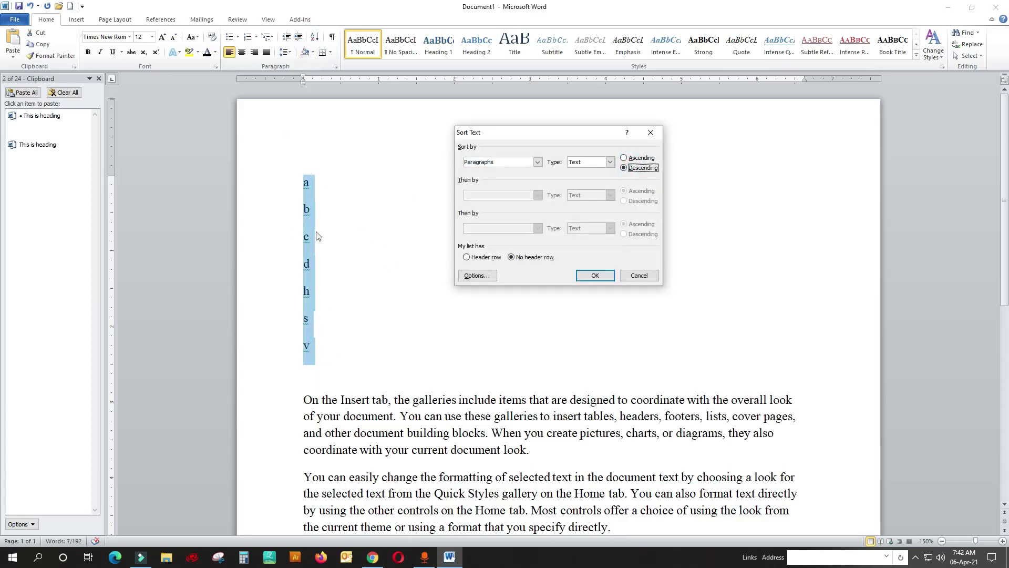
pyautogui.click(591, 275)
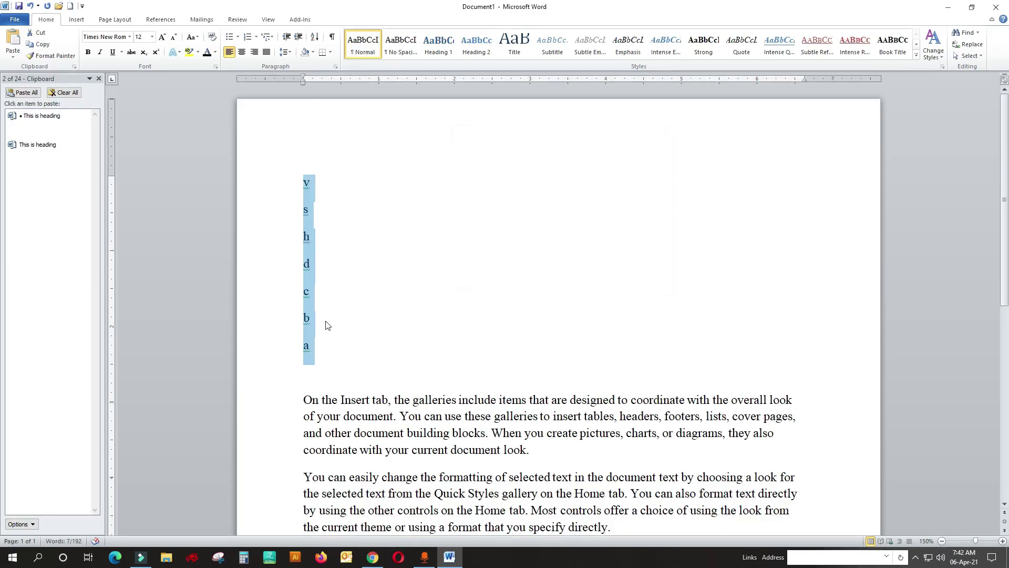
pyautogui.click(313, 38)
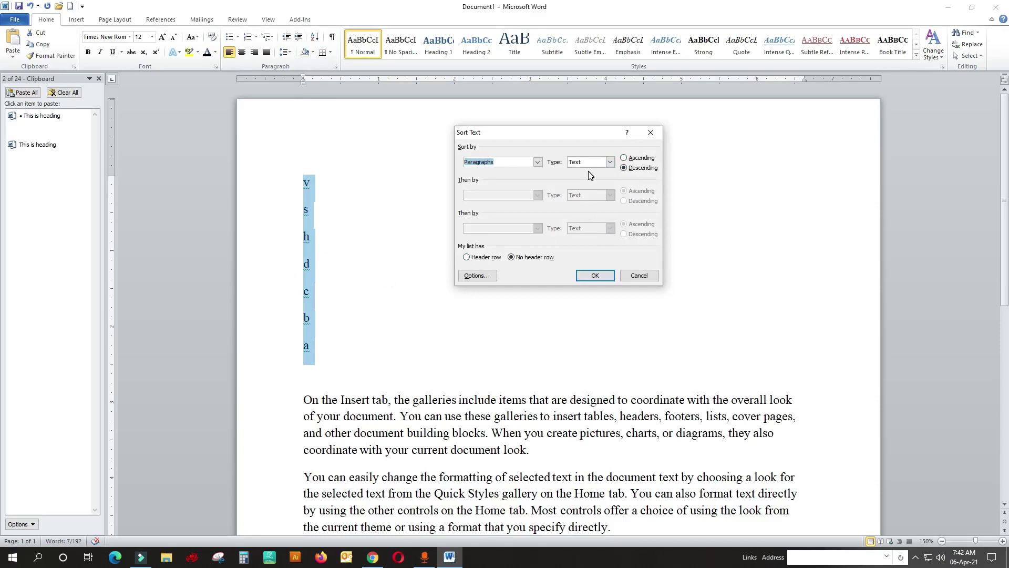
pyautogui.click(650, 132)
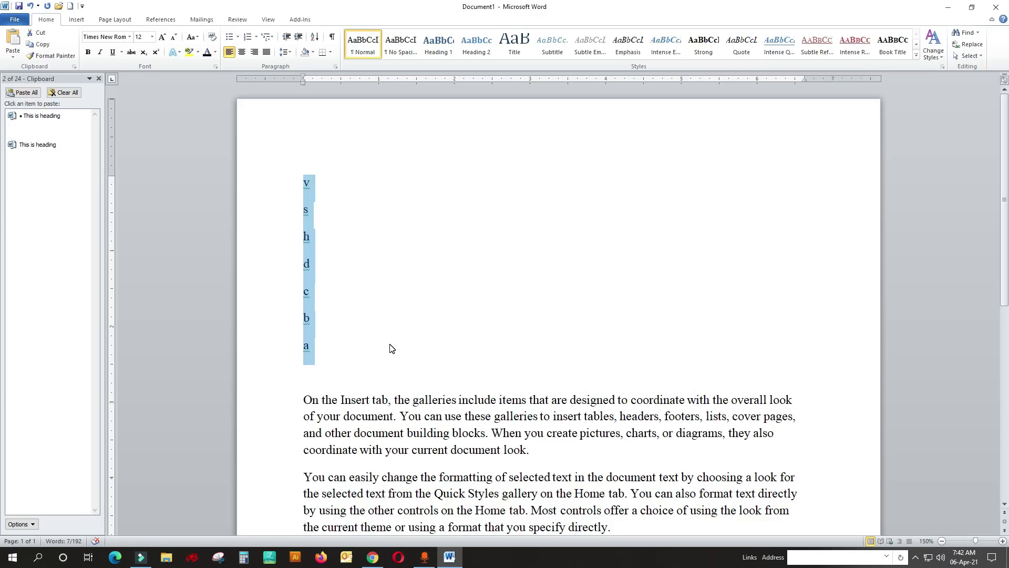
# Step: Replace the letters with the numbers 1, 3, 5, 2, 6, 8, 9 on separate lines
pyautogui.press('Delete')
pyautogui.write('1')
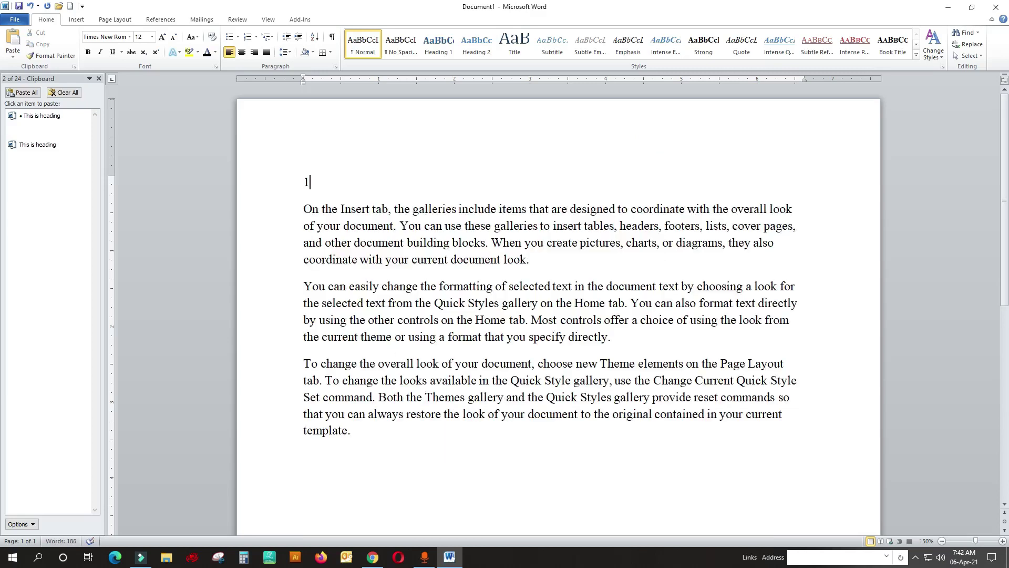
pyautogui.press('Return')
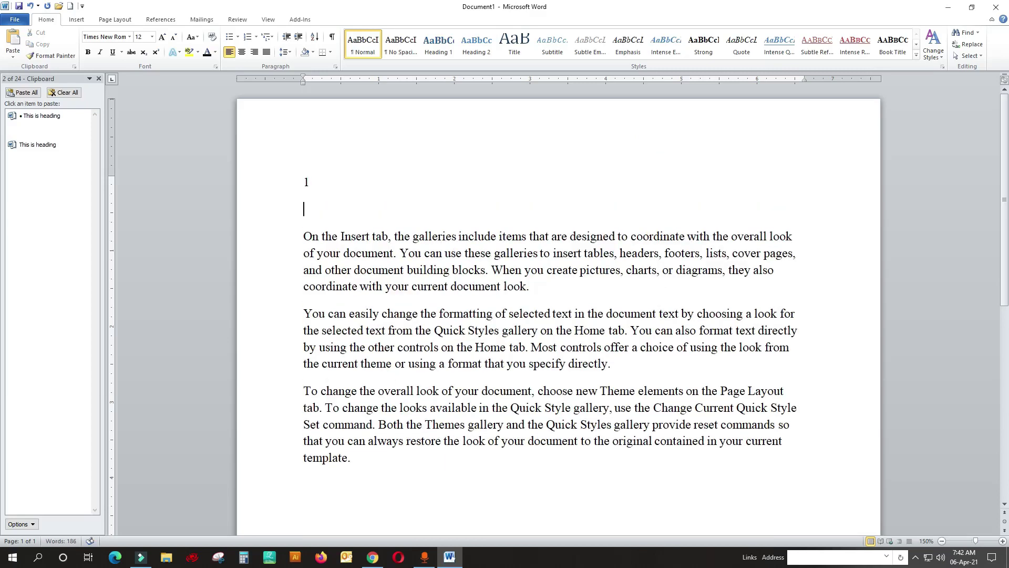
pyautogui.write('3')
pyautogui.press('Return')
pyautogui.write('5')
pyautogui.press('Return')
pyautogui.write('2')
pyautogui.press('Return')
pyautogui.write('6')
pyautogui.press('Return')
pyautogui.write('8')
pyautogui.press('Return')
pyautogui.write('9')
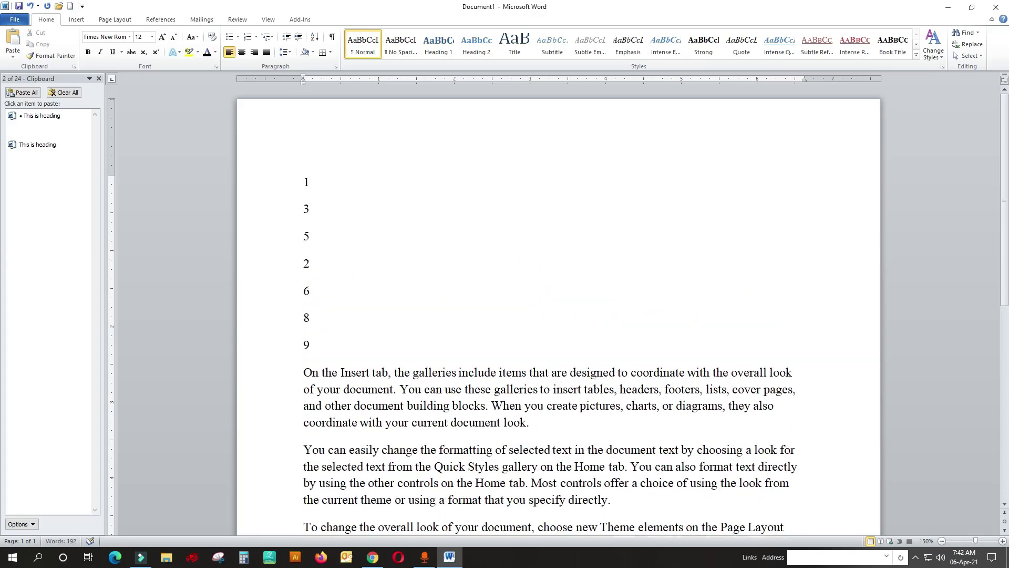
pyautogui.press('Return')
# Step: Sort the number lines ascending, then descending, and delete them
pyautogui.moveTo(310, 363); pyautogui.dragTo(266, 162)
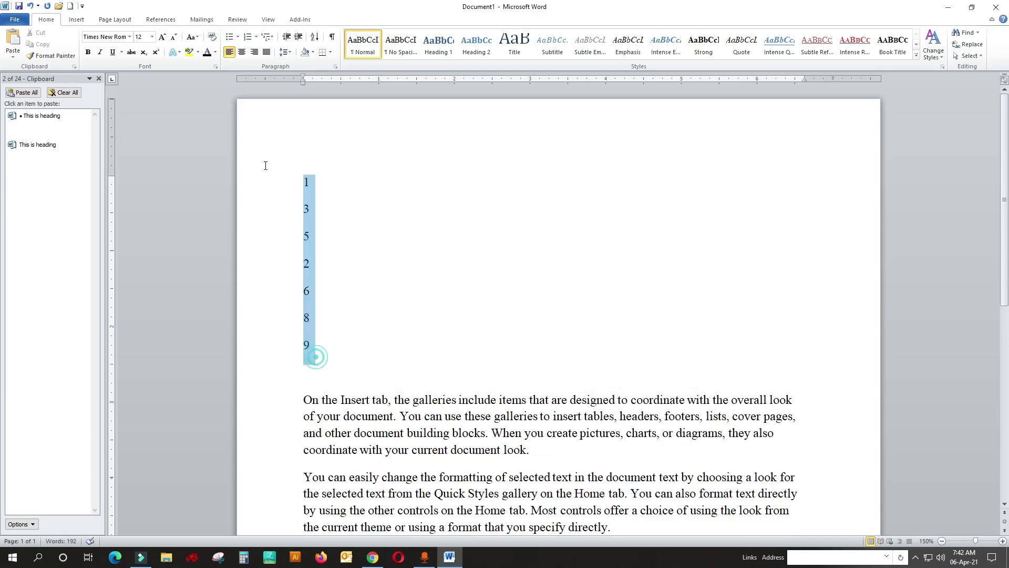
pyautogui.click(314, 36)
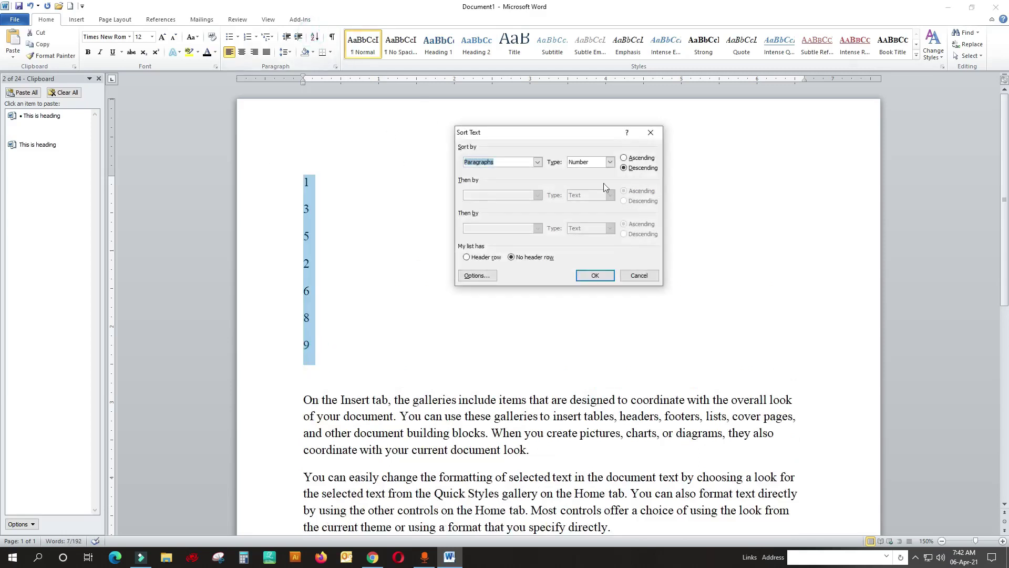
pyautogui.click(624, 158)
pyautogui.click(594, 276)
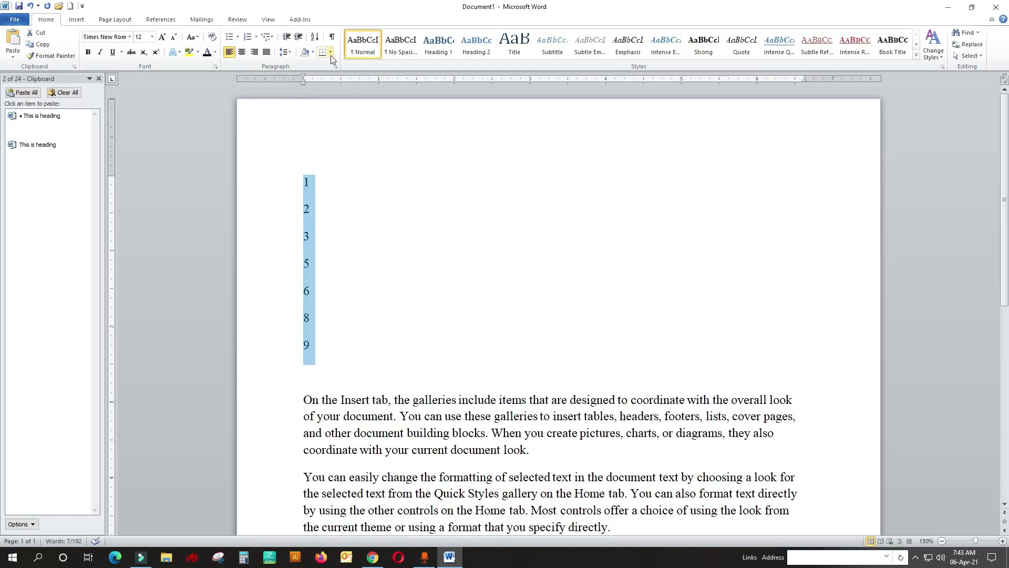
pyautogui.click(315, 38)
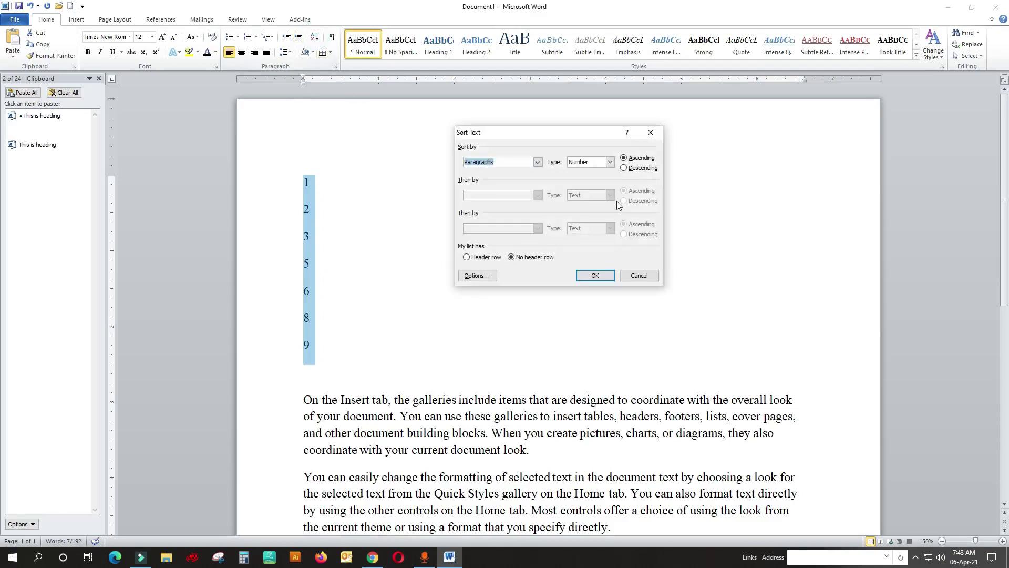
pyautogui.click(626, 168)
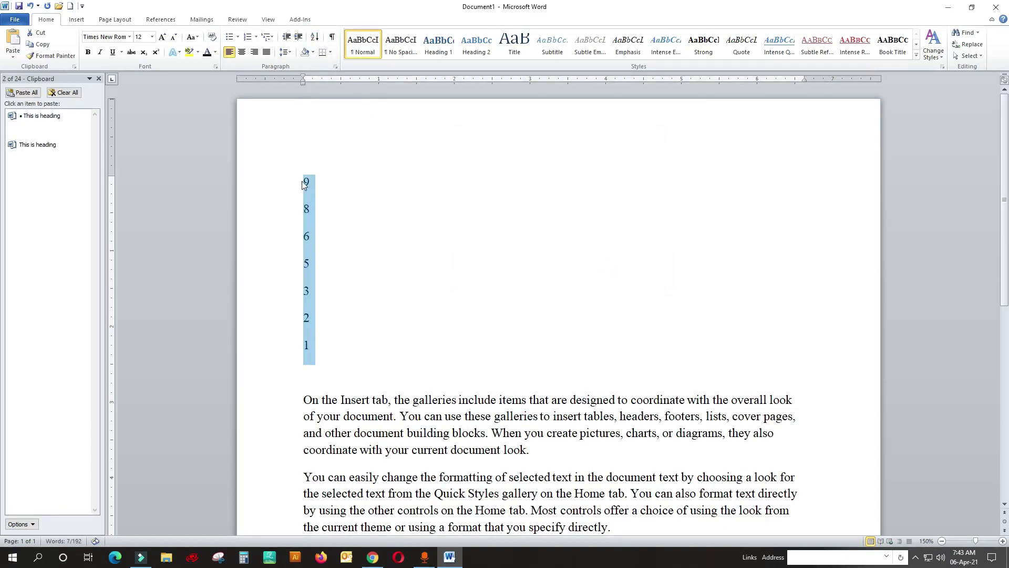
pyautogui.press('Delete')
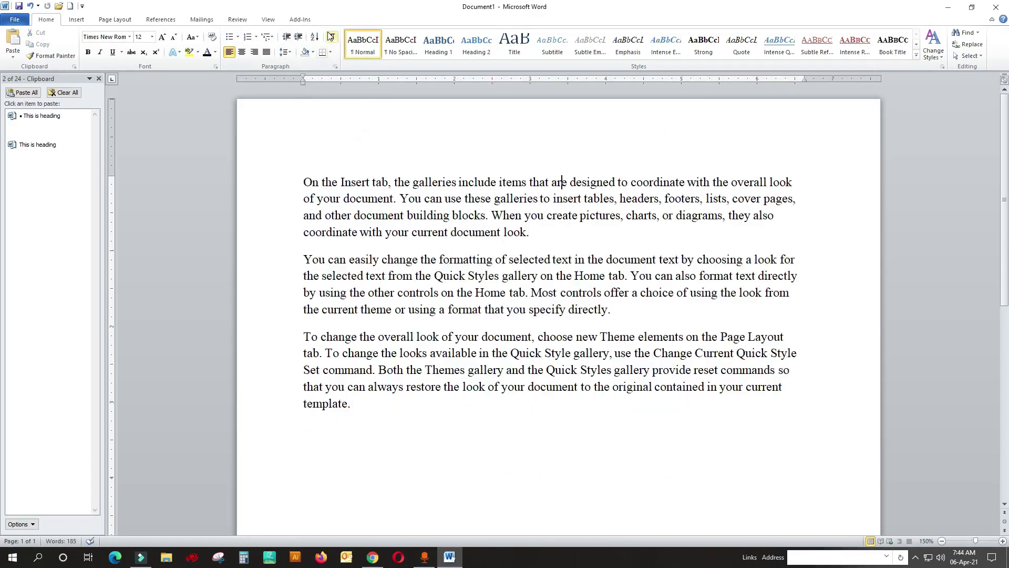
# Step: Show formatting marks and select the first body paragraph to inspect its paragraph mark
pyautogui.click(563, 240)
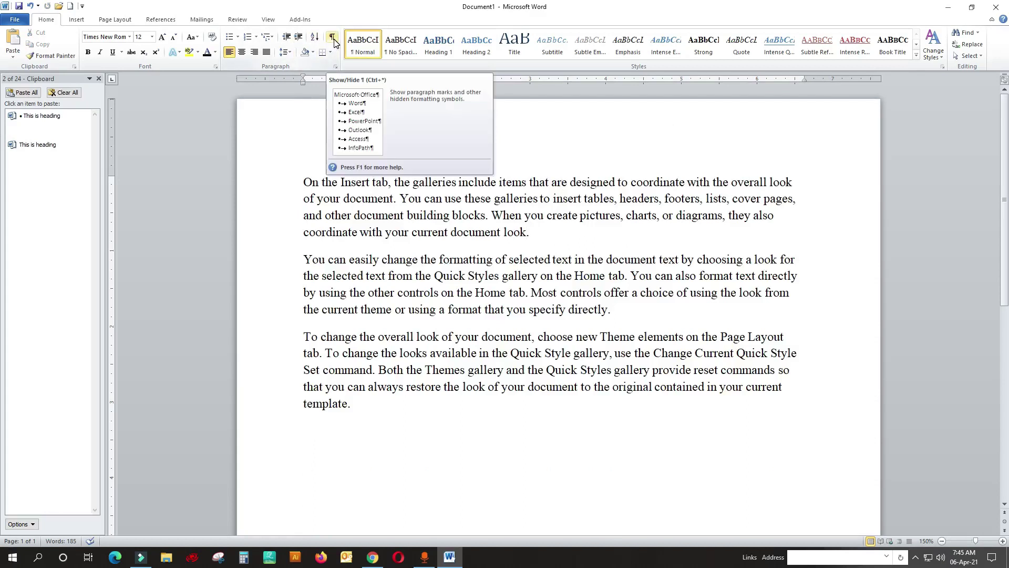
pyautogui.moveTo(549, 235); pyautogui.dragTo(294, 190)
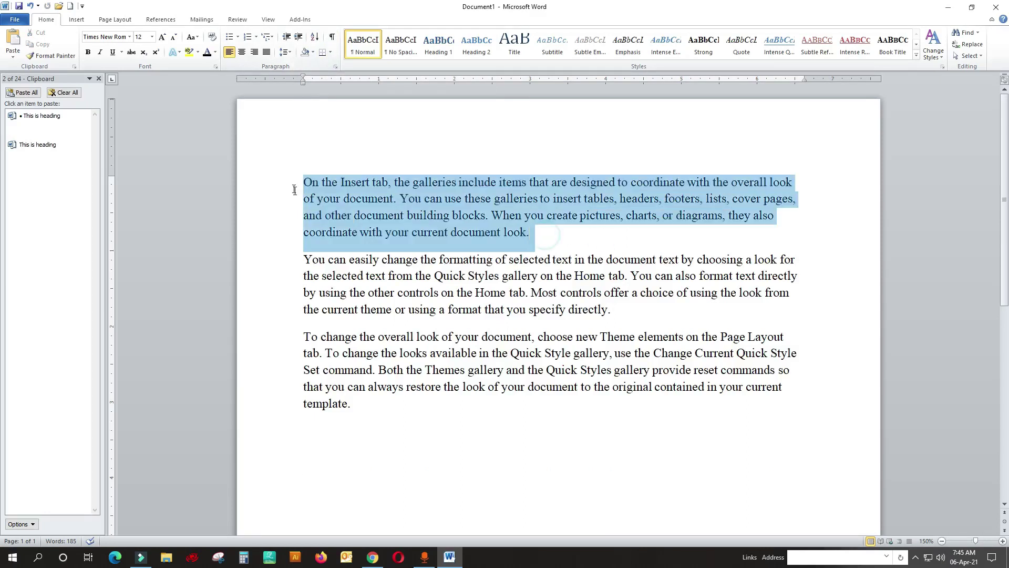
pyautogui.click(331, 36)
pyautogui.click(618, 276)
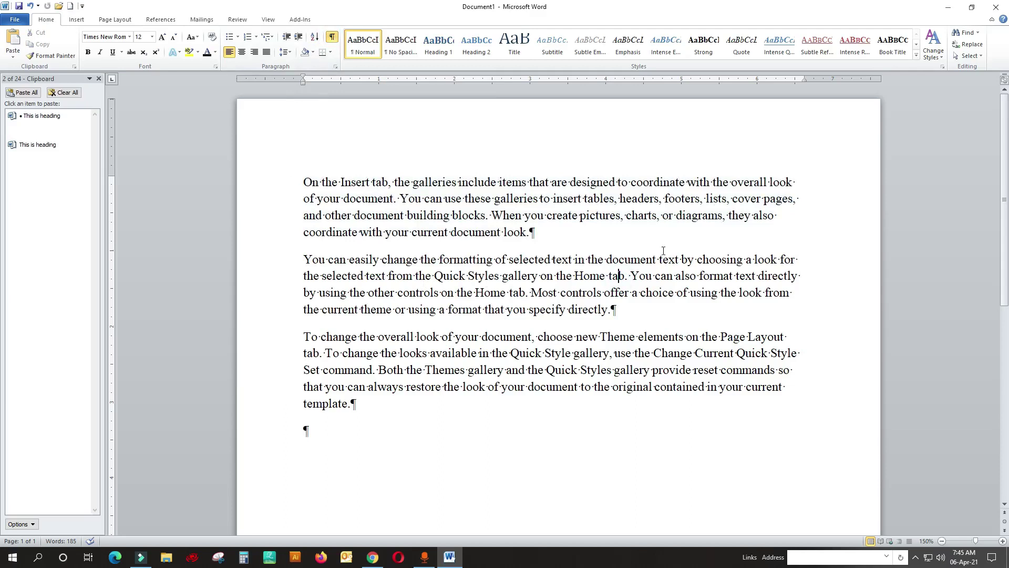
pyautogui.tripleClick(545, 234)
pyautogui.click(538, 222)
pyautogui.click(530, 234)
# Step: Hide formatting marks, then undo so 'This is heading' and lines 9, 8, 6, 2, 1 return
pyautogui.click(612, 310)
pyautogui.click(515, 333)
pyautogui.click(541, 237)
pyautogui.click(526, 233)
pyautogui.click(552, 240)
pyautogui.click(329, 41)
pyautogui.hotkey('ctrl', 'z')
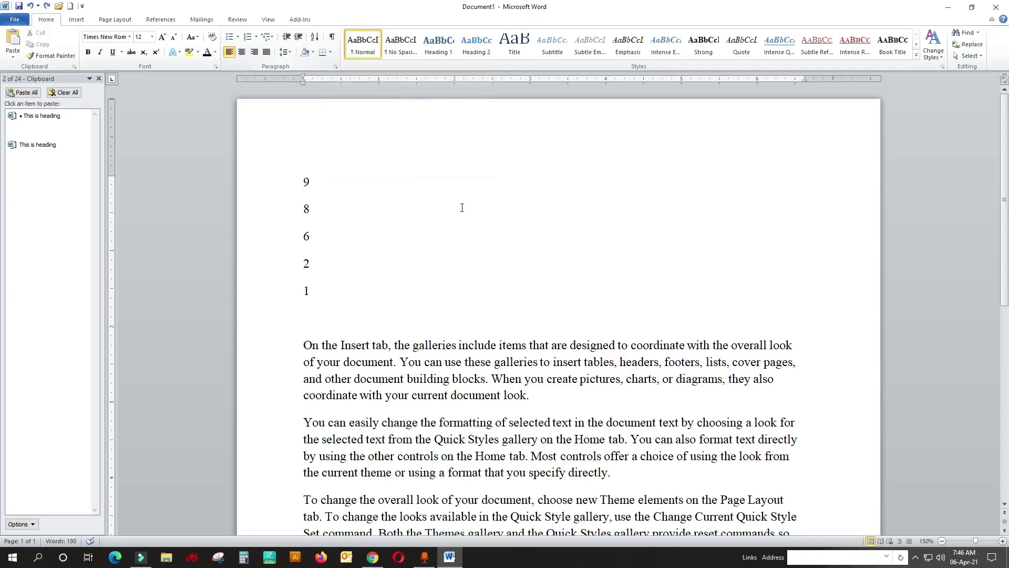
pyautogui.hotkey('ctrl', 'y')
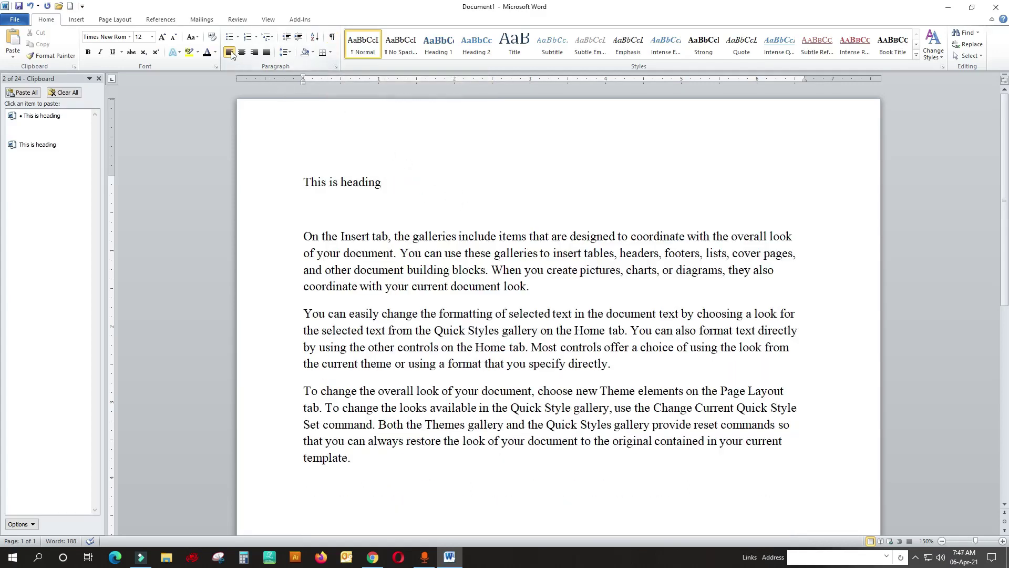
# Step: Try right, center and justify alignment on all the text, ending with left alignment
pyautogui.click(341, 164)
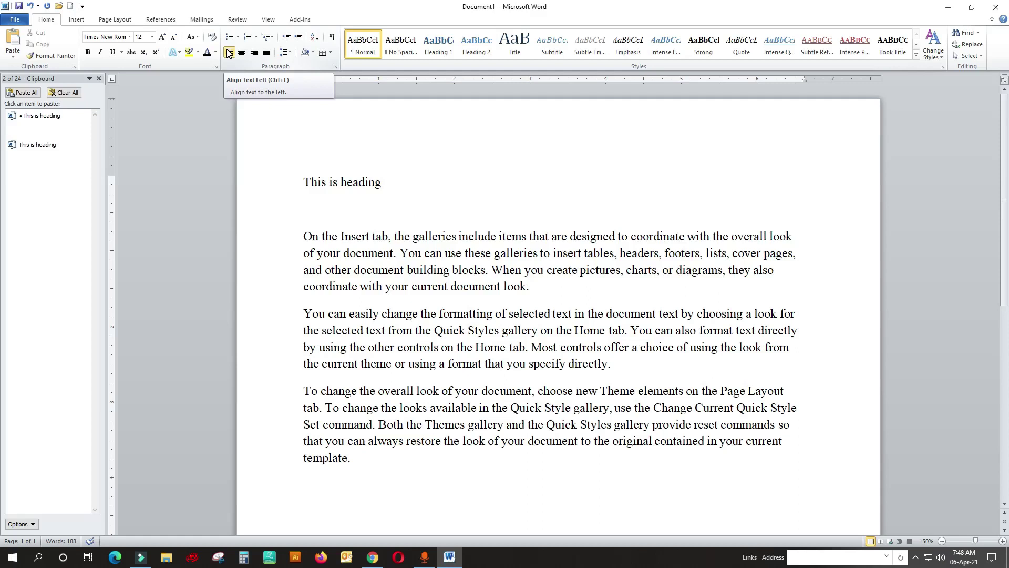
pyautogui.click(229, 53)
pyautogui.moveTo(710, 478); pyautogui.dragTo(341, 184)
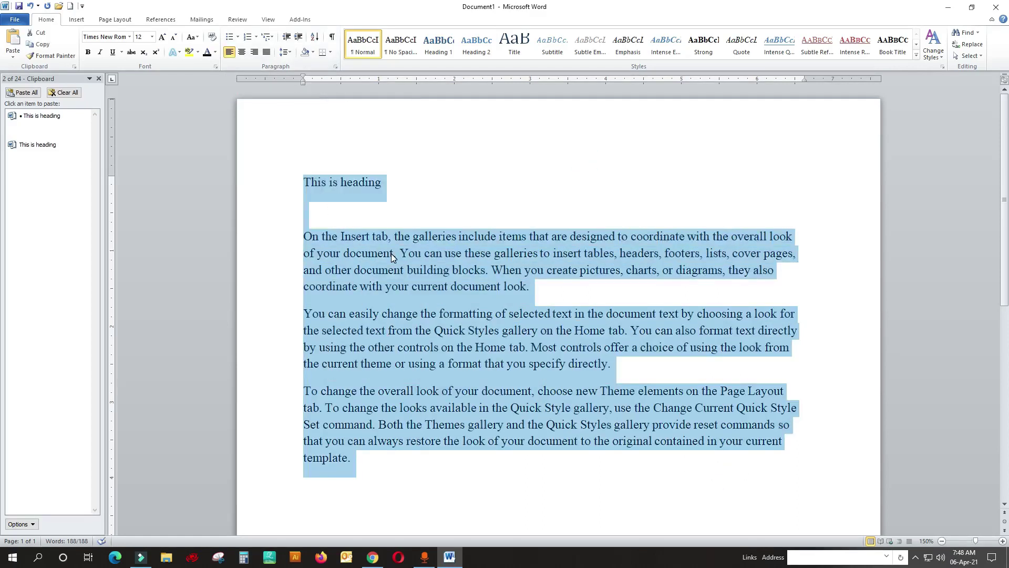
pyautogui.click(255, 52)
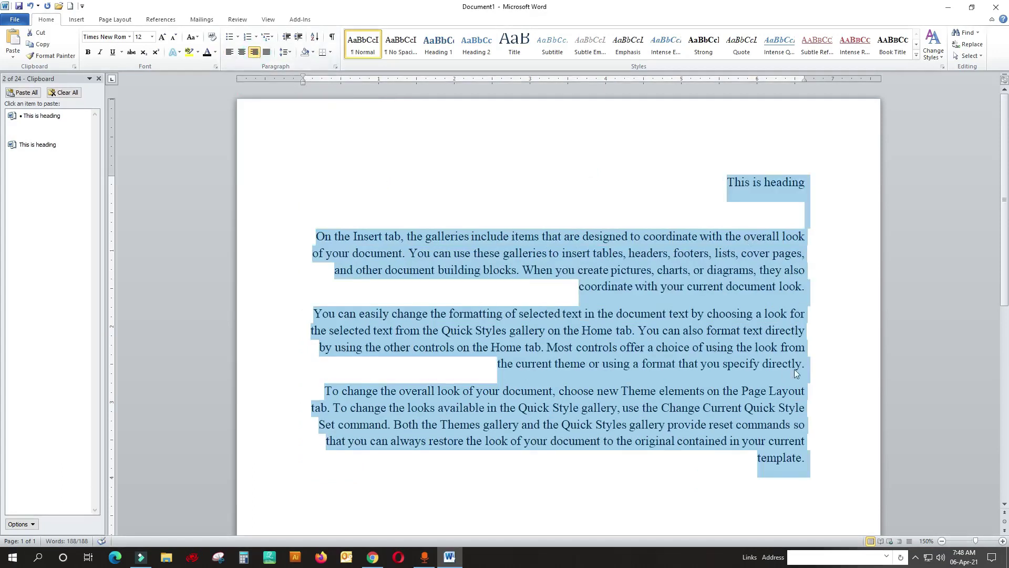
pyautogui.click(241, 53)
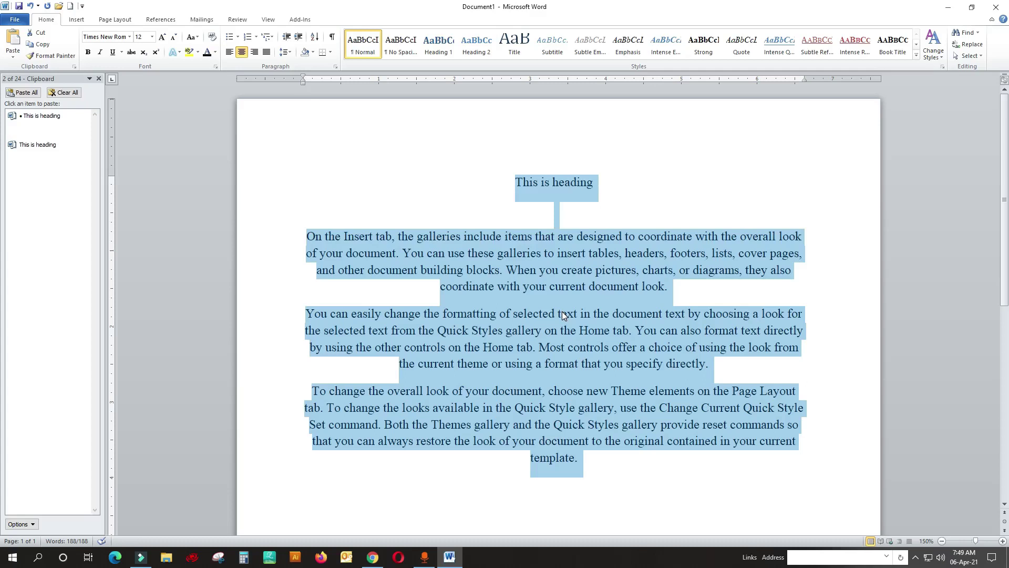
pyautogui.hotkey('ctrl', 'j')
pyautogui.click(428, 203)
pyautogui.moveTo(389, 460); pyautogui.dragTo(281, 205)
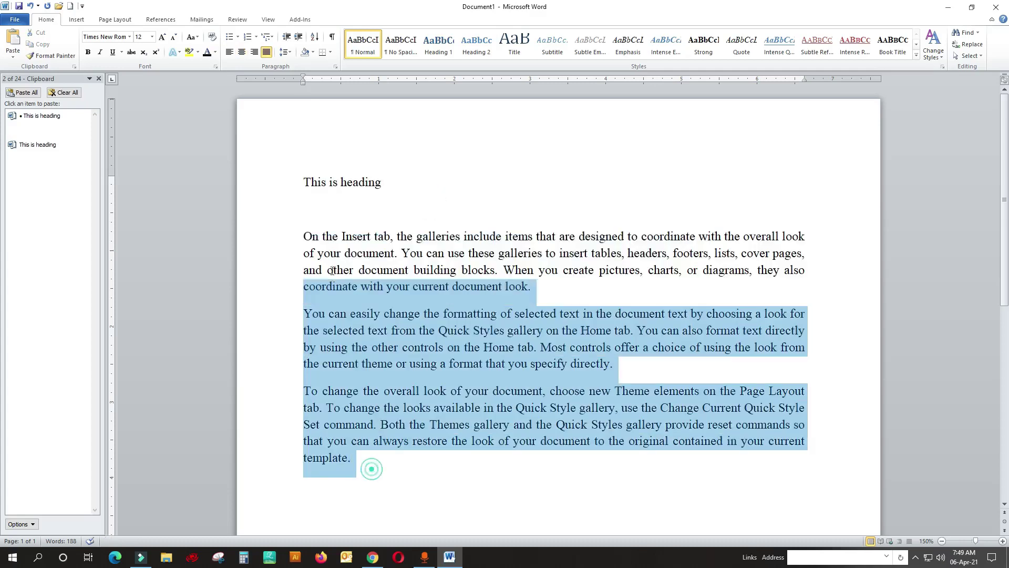
pyautogui.click(229, 52)
# Step: Center only the 'This is heading' line, leaving the body paragraphs left-aligned
pyautogui.click(437, 188)
pyautogui.click(266, 187)
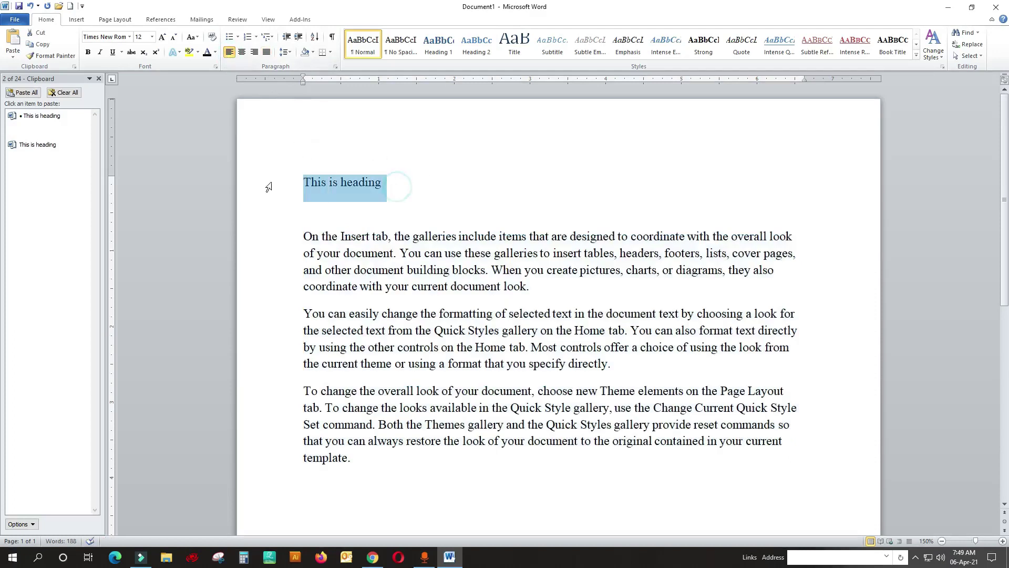
pyautogui.click(242, 52)
pyautogui.click(599, 238)
pyautogui.click(609, 170)
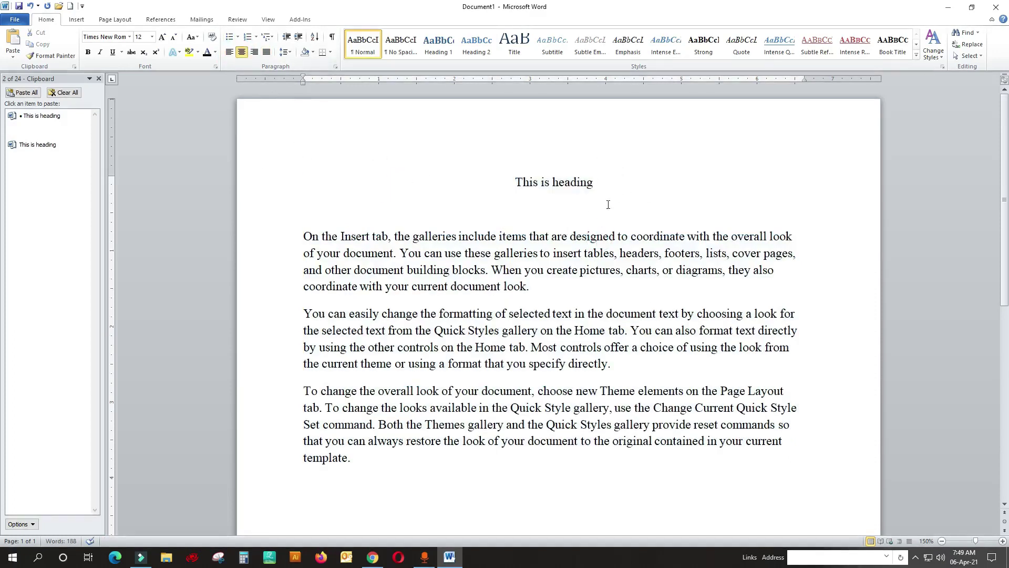
pyautogui.click(30, 6)
pyautogui.moveTo(424, 192); pyautogui.dragTo(247, 150)
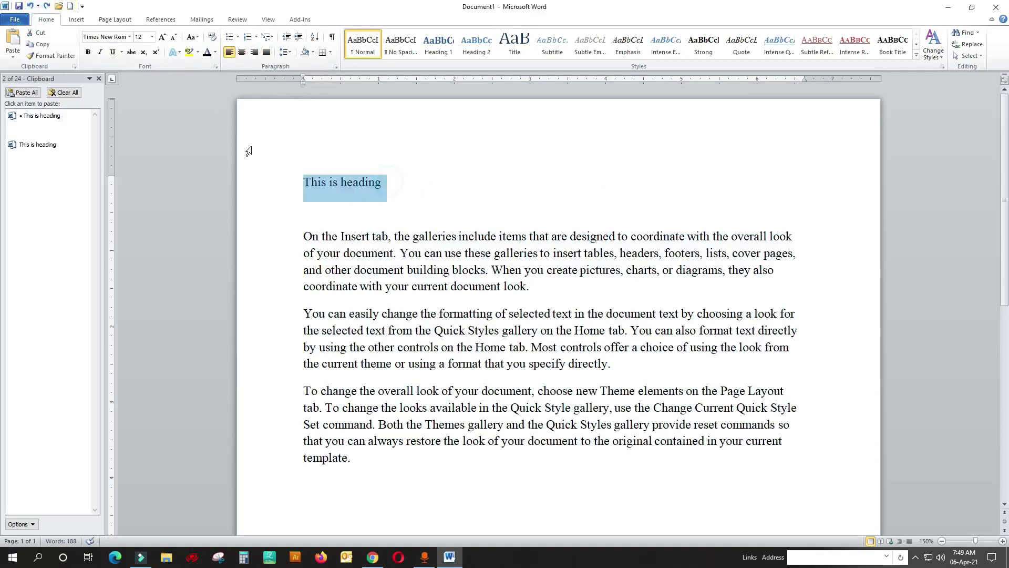
pyautogui.click(241, 52)
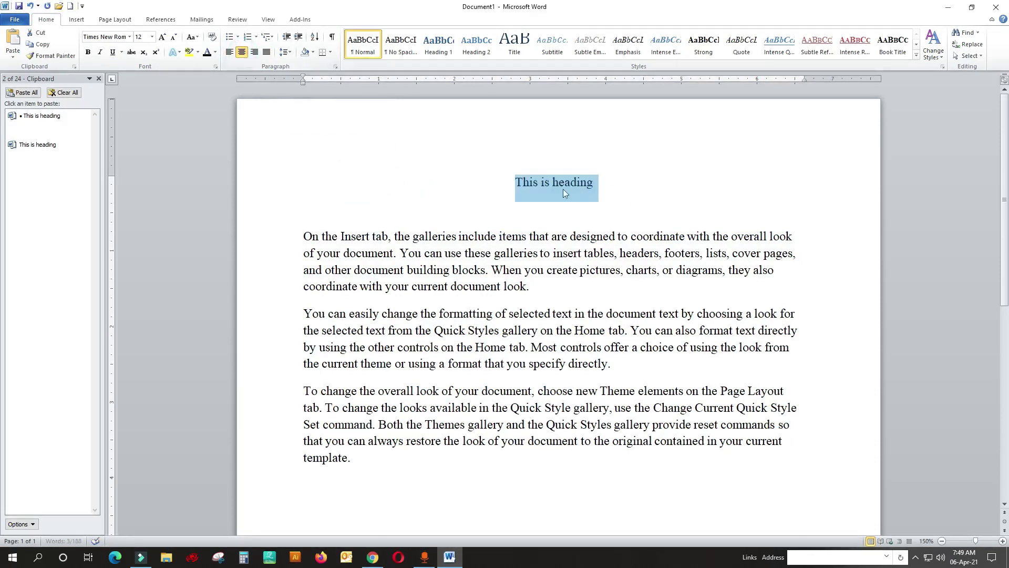
pyautogui.click(609, 206)
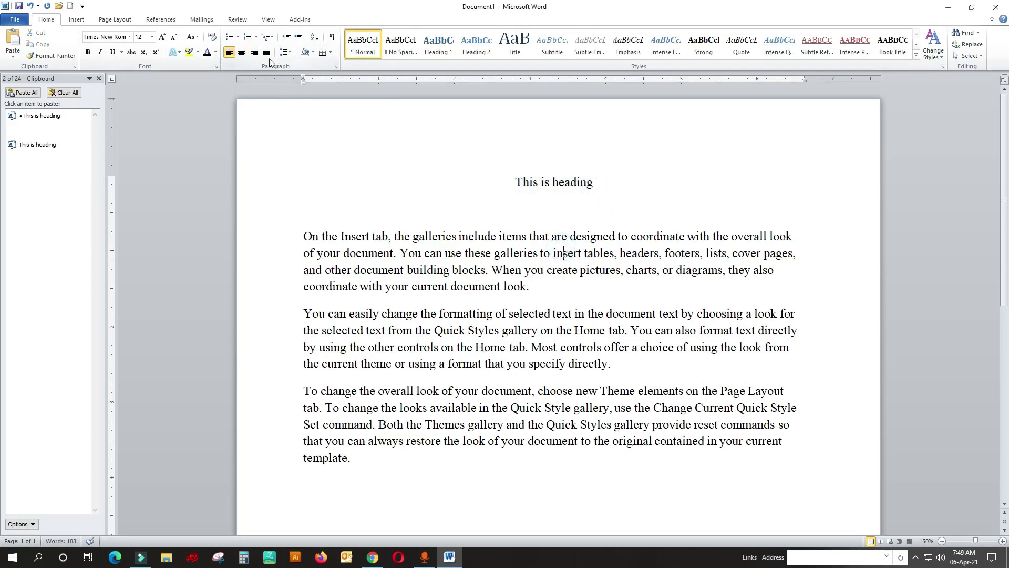
# Step: Check the line spacing options and briefly bold line two of paragraph one, then undo
pyautogui.press('Up')
pyautogui.click(290, 52)
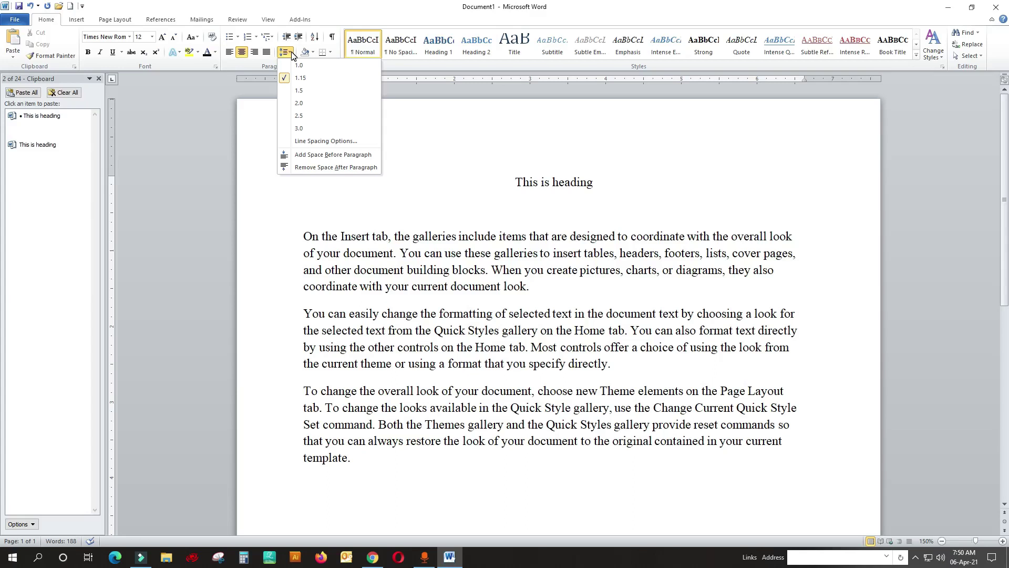
pyautogui.click(472, 173)
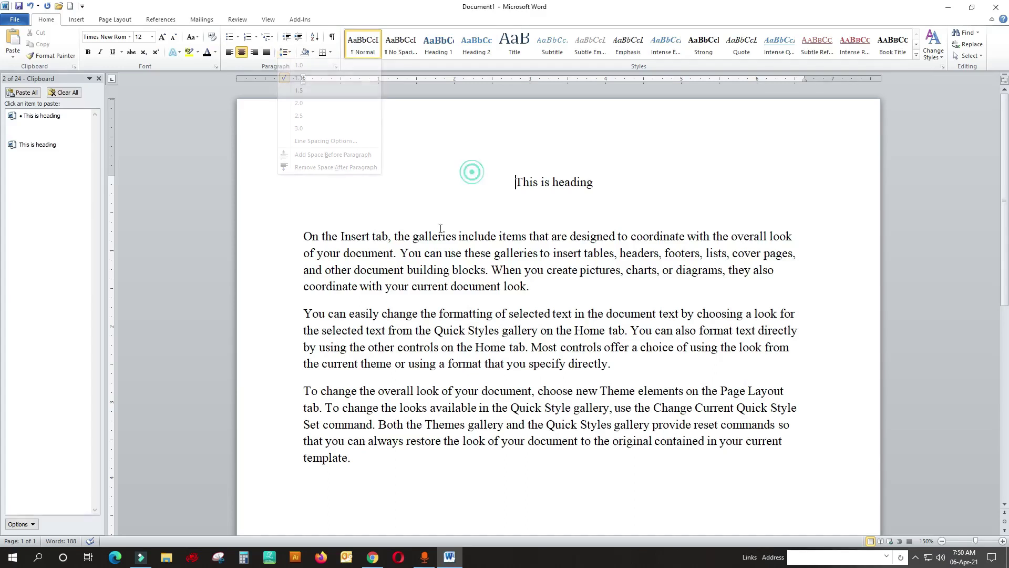
pyautogui.click(598, 281)
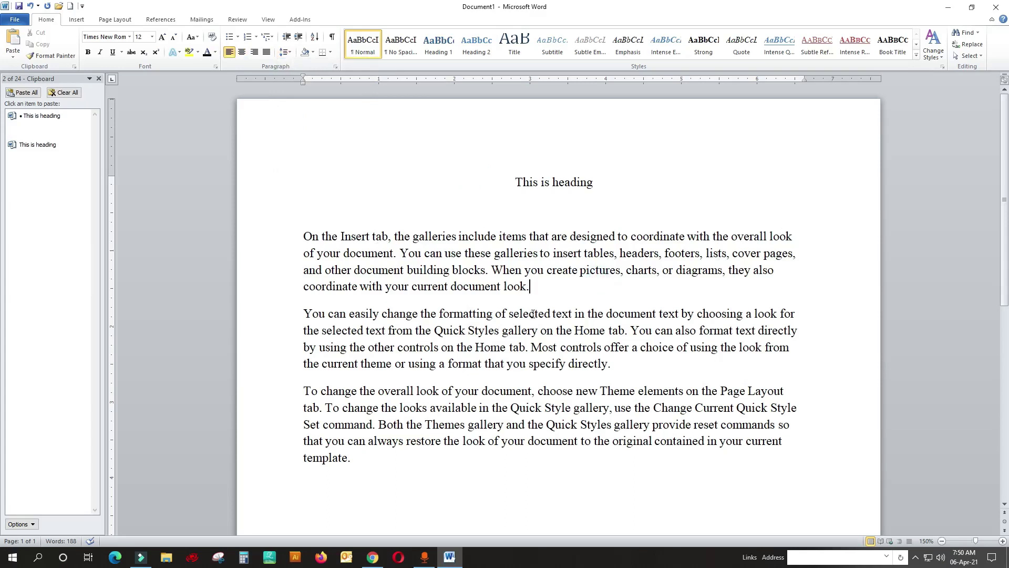
pyautogui.moveTo(809, 239)
pyautogui.mouseDown()
pyautogui.moveTo(310, 255)
pyautogui.moveTo(796, 254)
pyautogui.mouseUp()
pyautogui.click(795, 236)
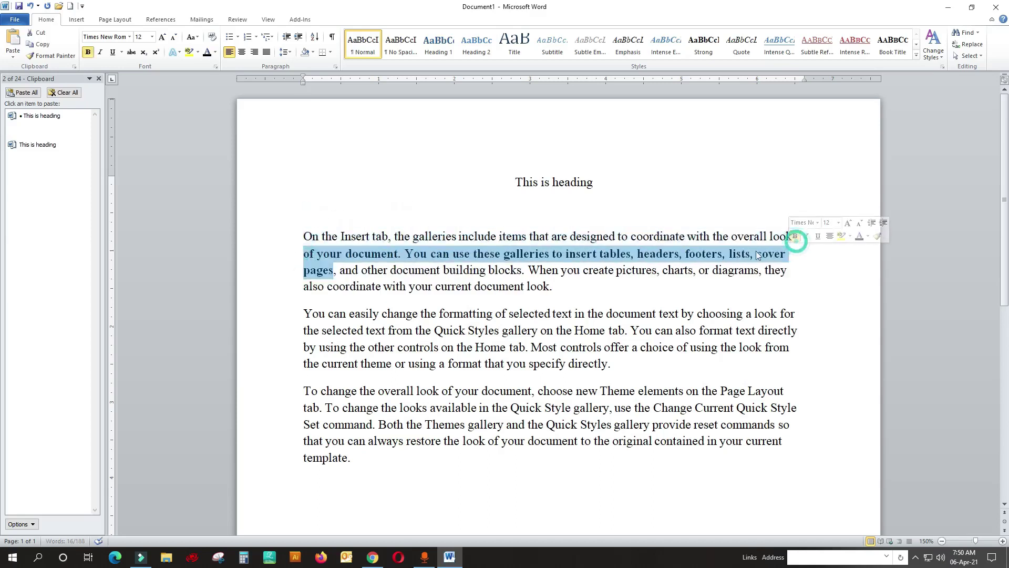
pyautogui.click(702, 254)
pyautogui.click(32, 7)
# Step: Apply 1.0 line spacing to the three body paragraphs below the heading
pyautogui.click(497, 243)
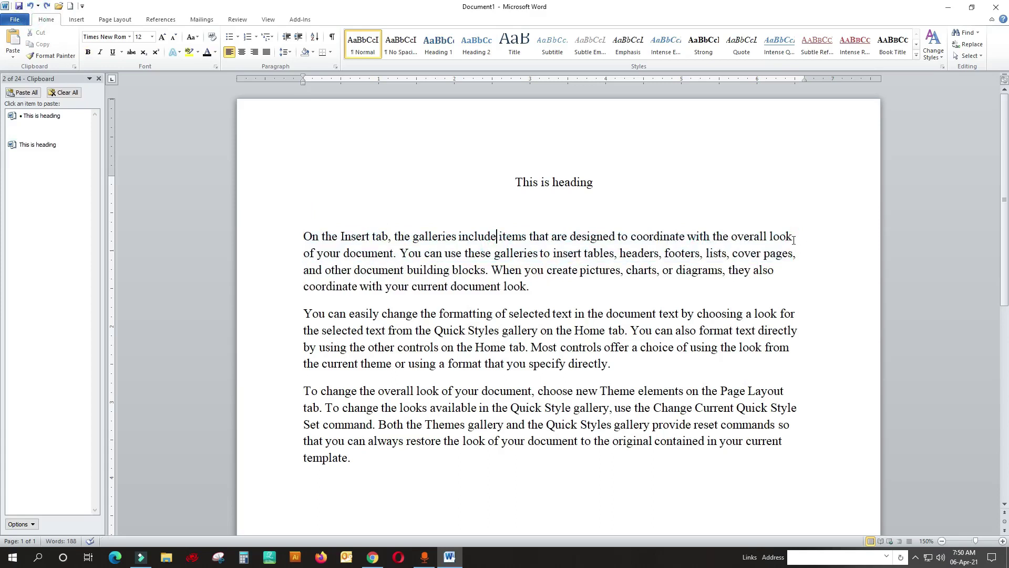
pyautogui.moveTo(358, 465); pyautogui.dragTo(381, 178)
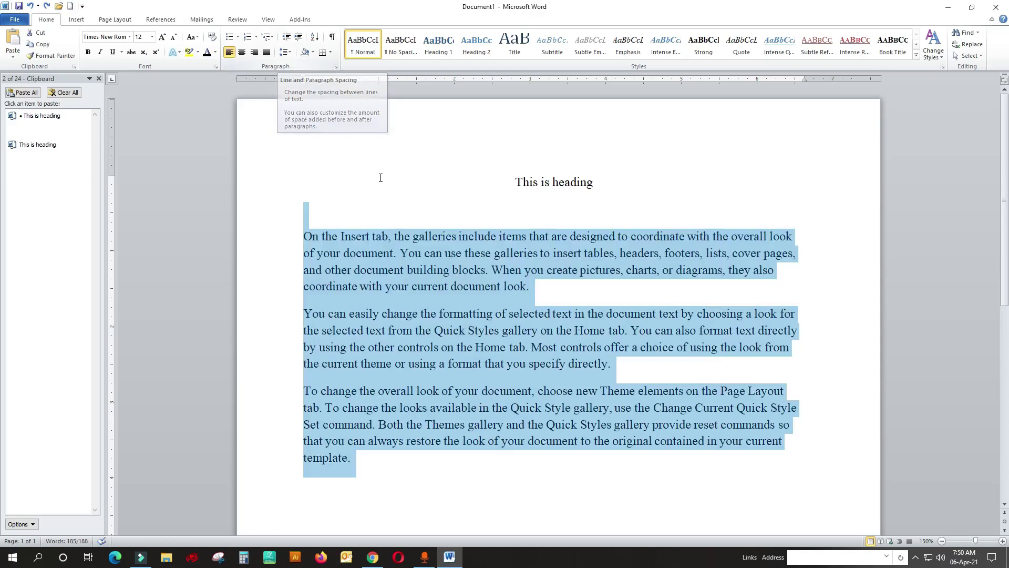
pyautogui.click(288, 54)
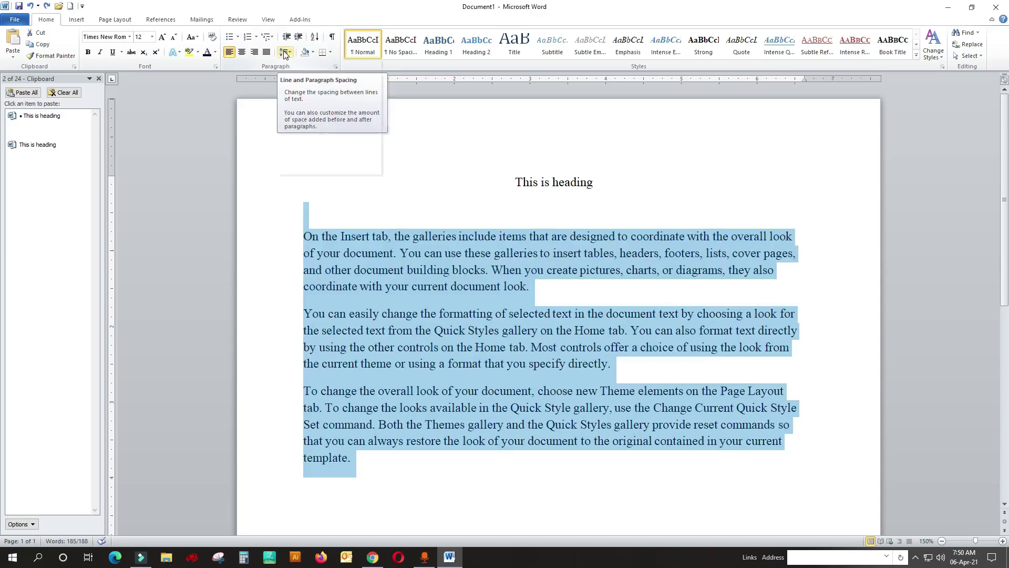
pyautogui.click(292, 54)
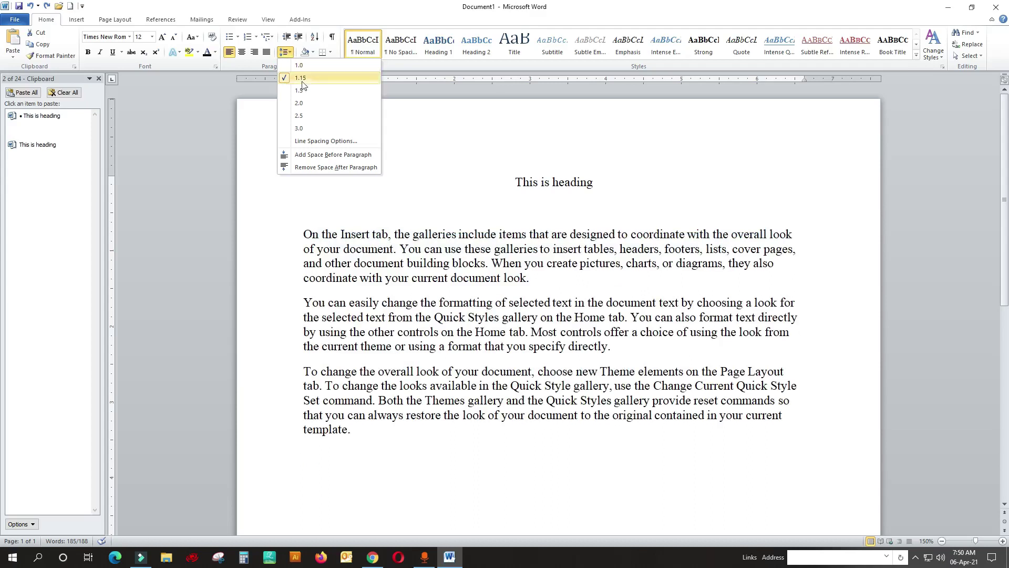
pyautogui.click(300, 65)
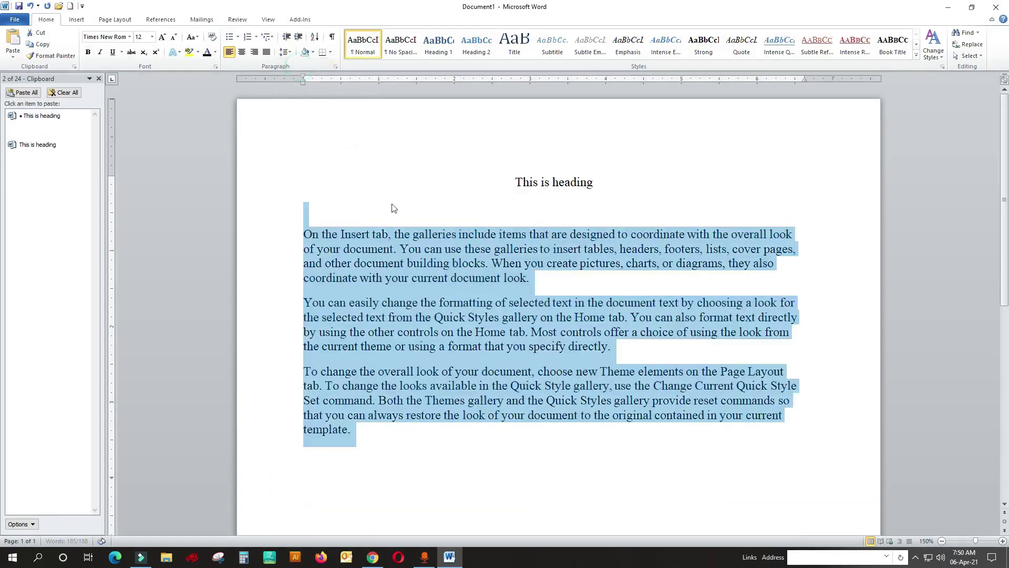
pyautogui.click(285, 52)
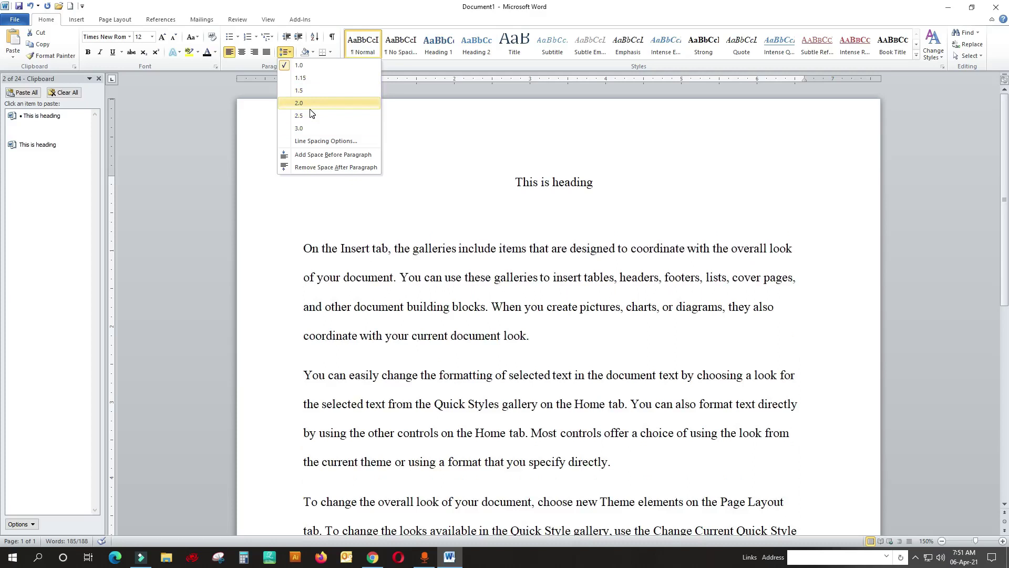
# Step: Set the text's line spacing to a Multiple of 0.5 in the Paragraph dialog
pyautogui.click(325, 141)
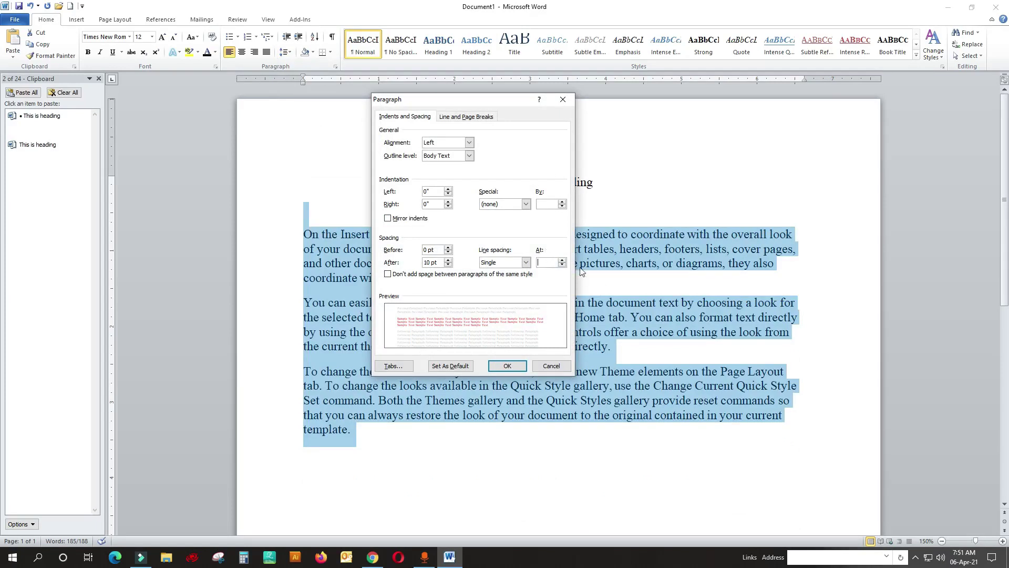
pyautogui.click(562, 260)
pyautogui.click(562, 260)
pyautogui.click(562, 261)
pyautogui.click(562, 260)
pyautogui.click(561, 260)
pyautogui.click(562, 264)
pyautogui.click(562, 264)
pyautogui.click(561, 265)
pyautogui.click(562, 265)
pyautogui.click(562, 265)
pyautogui.click(562, 265)
pyautogui.click(562, 265)
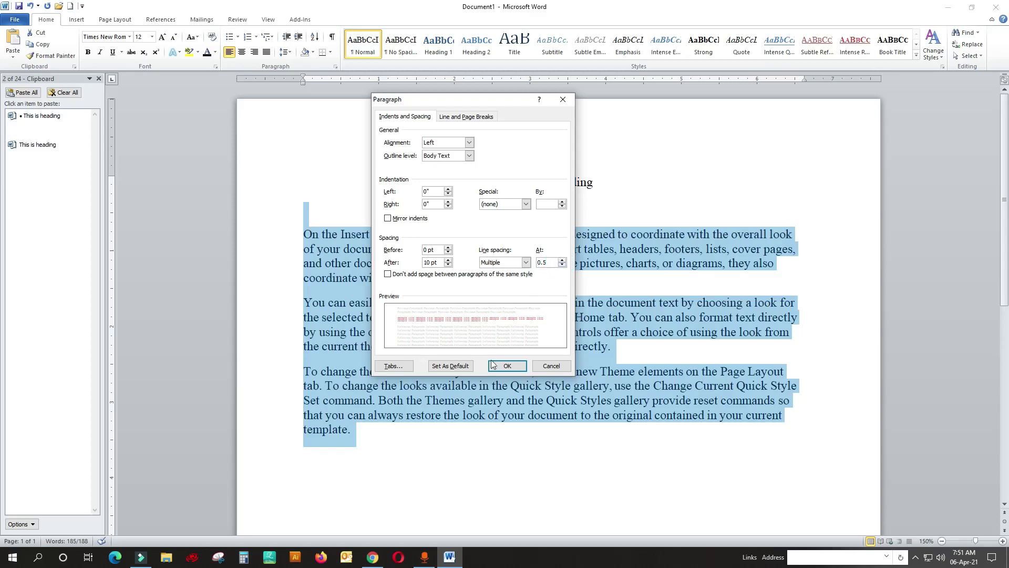
pyautogui.click(513, 364)
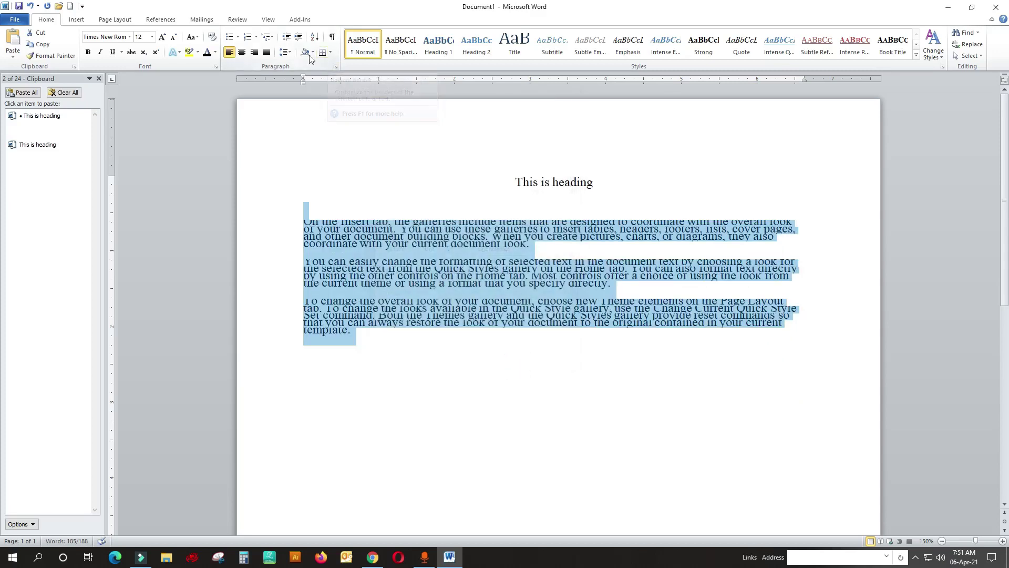
# Step: Change the line spacing multiple from 0.5 to 0.7
pyautogui.click(284, 51)
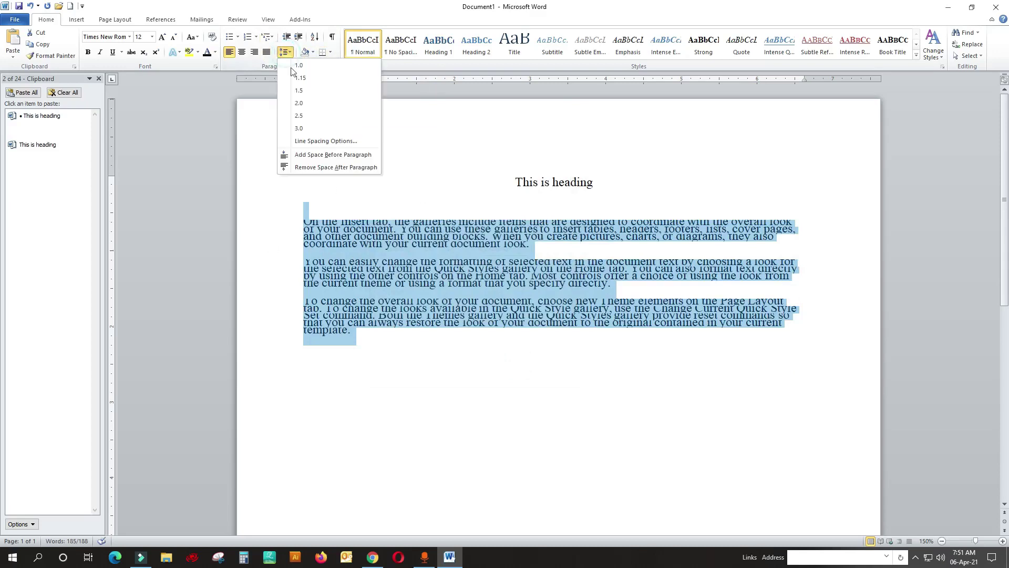
pyautogui.click(334, 142)
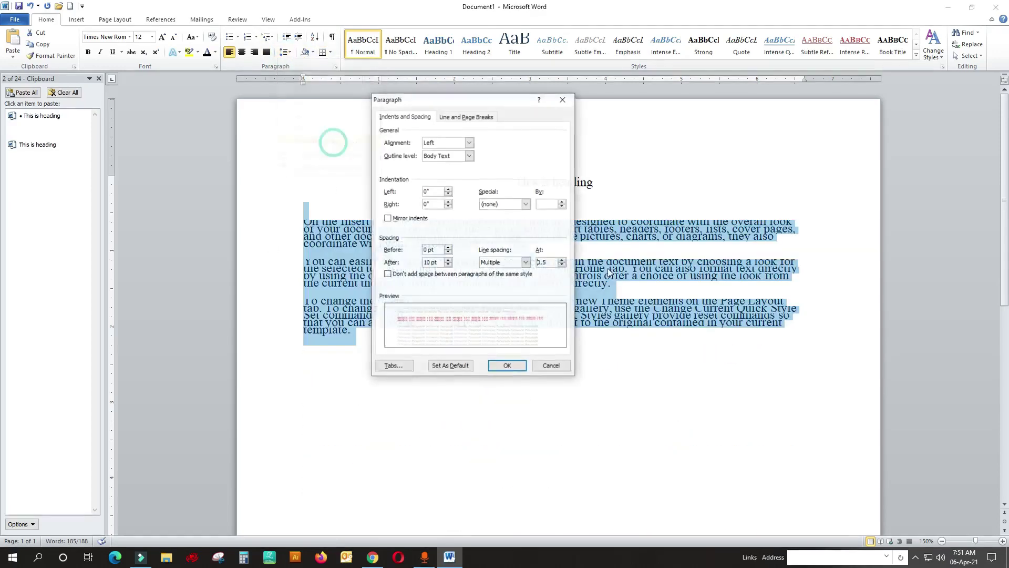
pyautogui.click(545, 261)
pyautogui.press('BackSpace')
pyautogui.write('7')
pyautogui.click(507, 365)
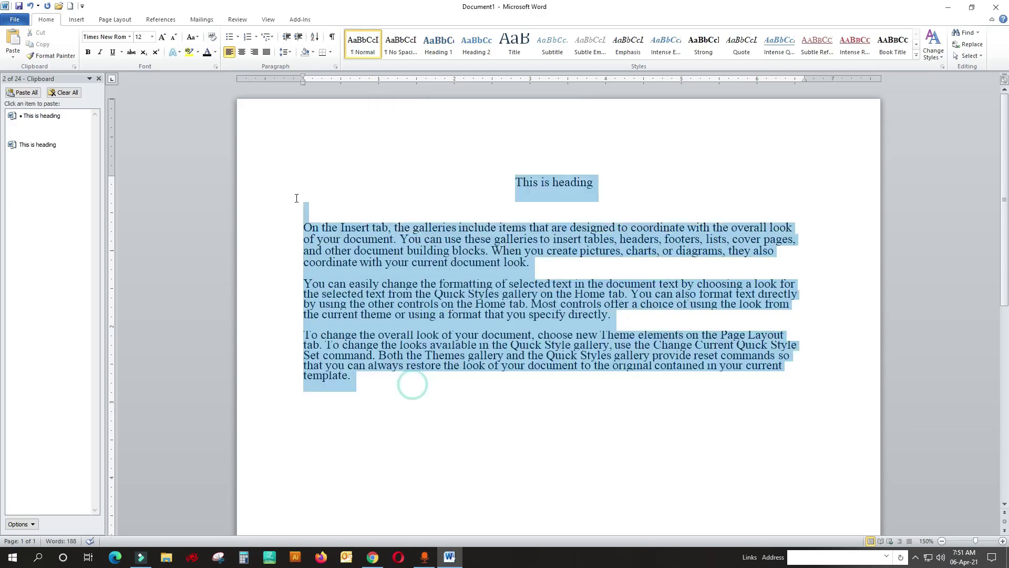
# Step: Set the line spacing of all the text to 1.15
pyautogui.click(293, 54)
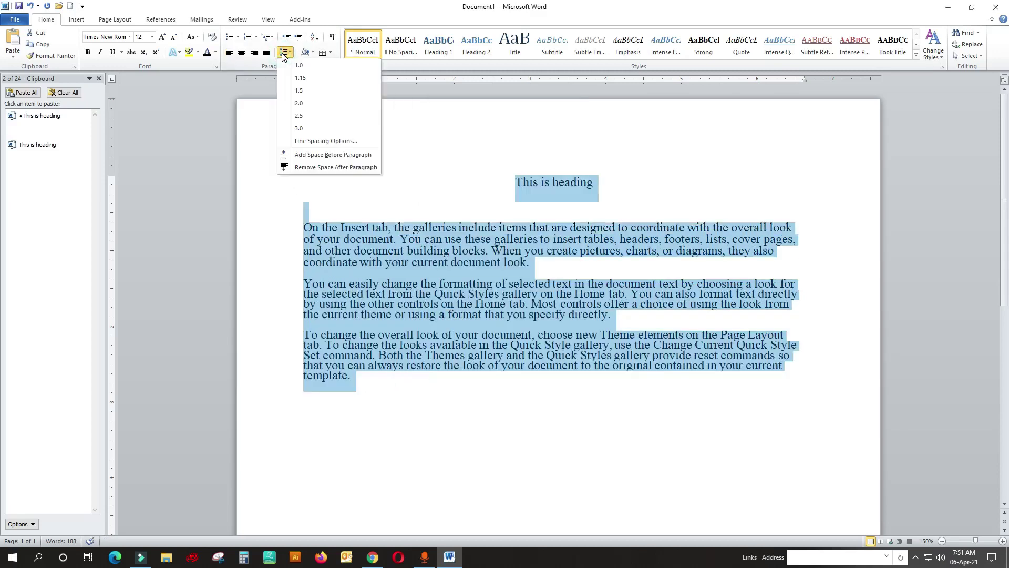
pyautogui.click(307, 72)
pyautogui.click(640, 390)
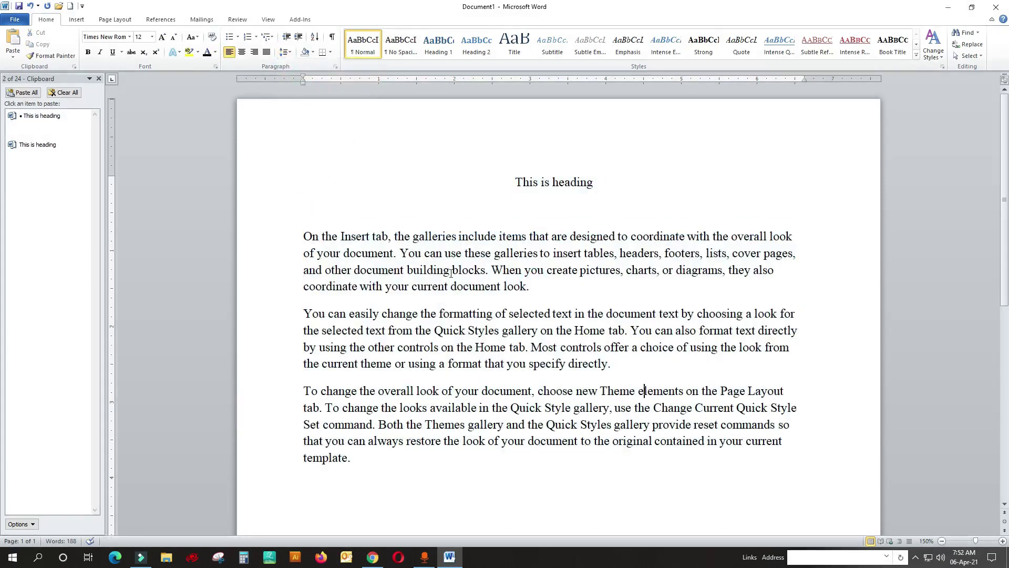
pyautogui.click(538, 182)
pyautogui.click(486, 253)
pyautogui.moveTo(532, 288); pyautogui.dragTo(304, 234)
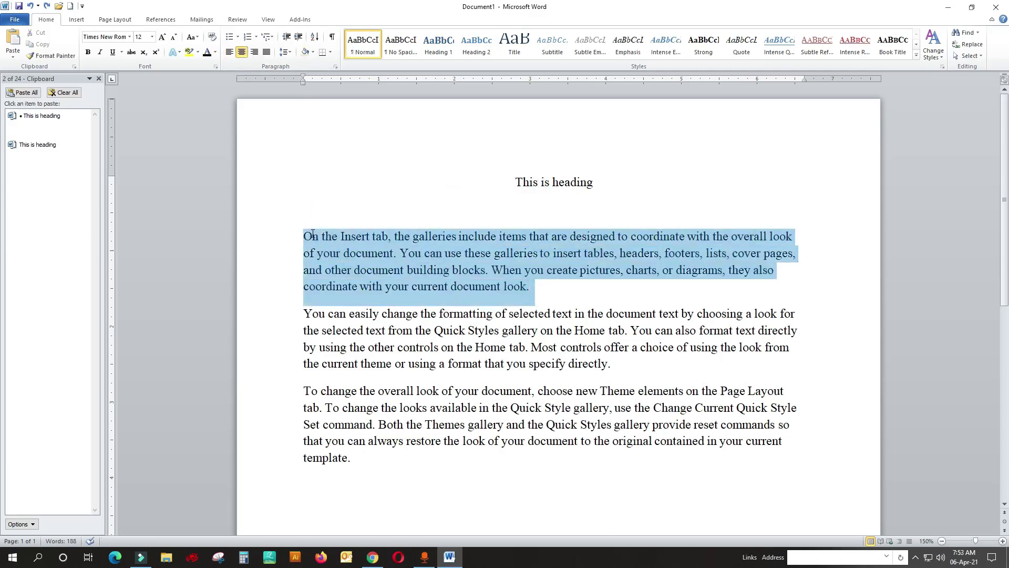
pyautogui.click(313, 51)
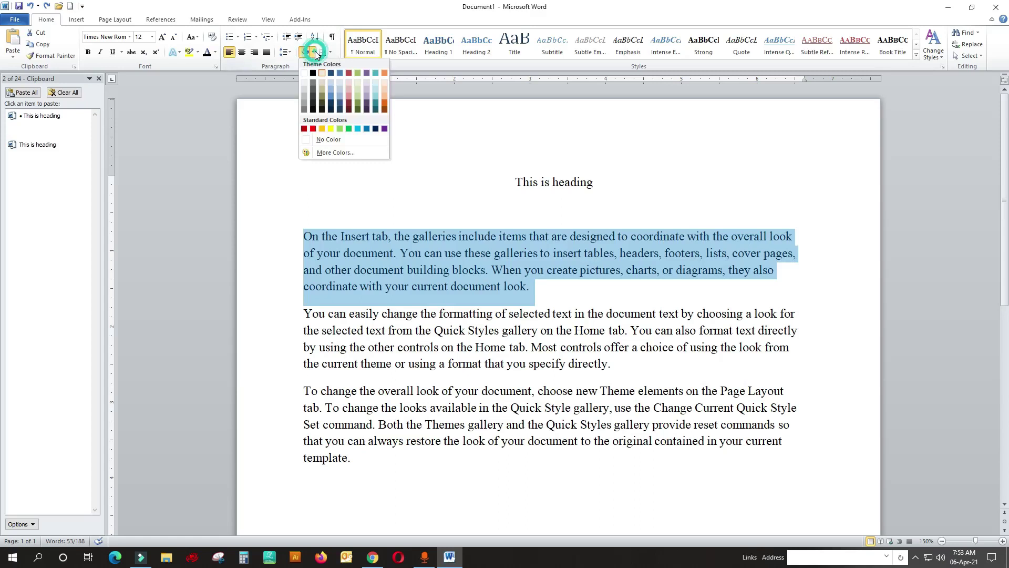
pyautogui.click(322, 73)
pyautogui.click(484, 286)
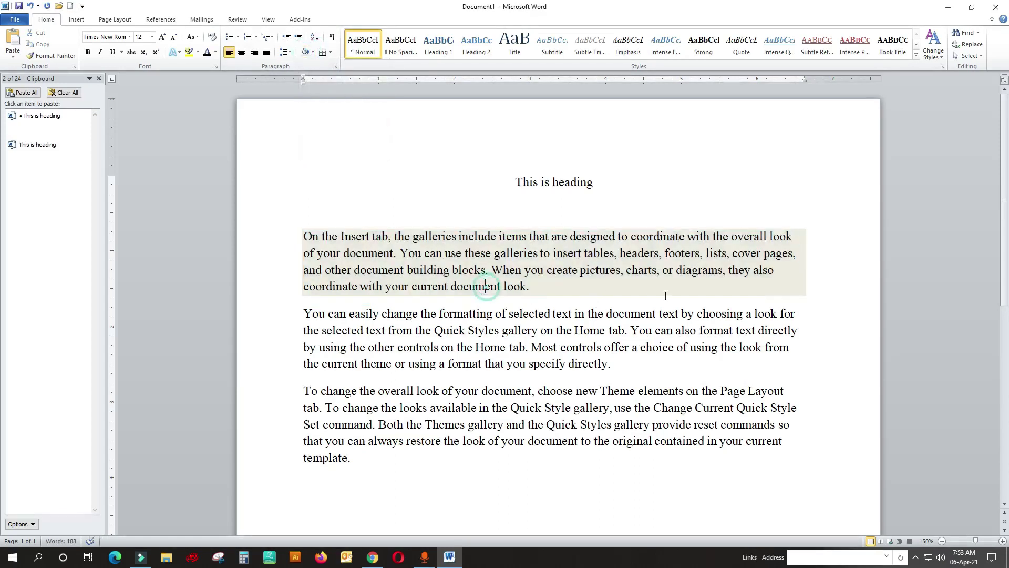
pyautogui.moveTo(736, 292); pyautogui.dragTo(304, 235)
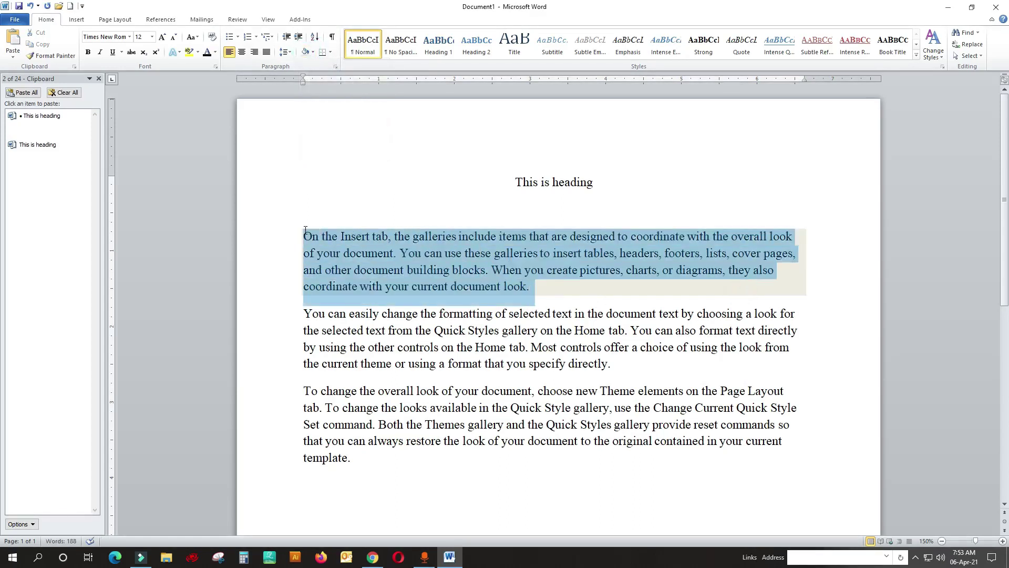
pyautogui.click(313, 51)
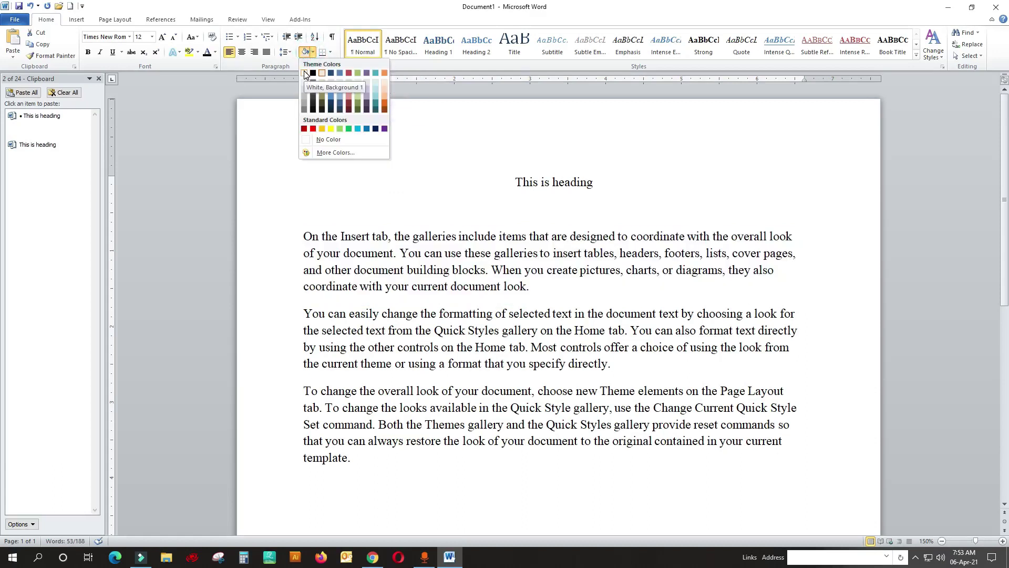
pyautogui.click(309, 139)
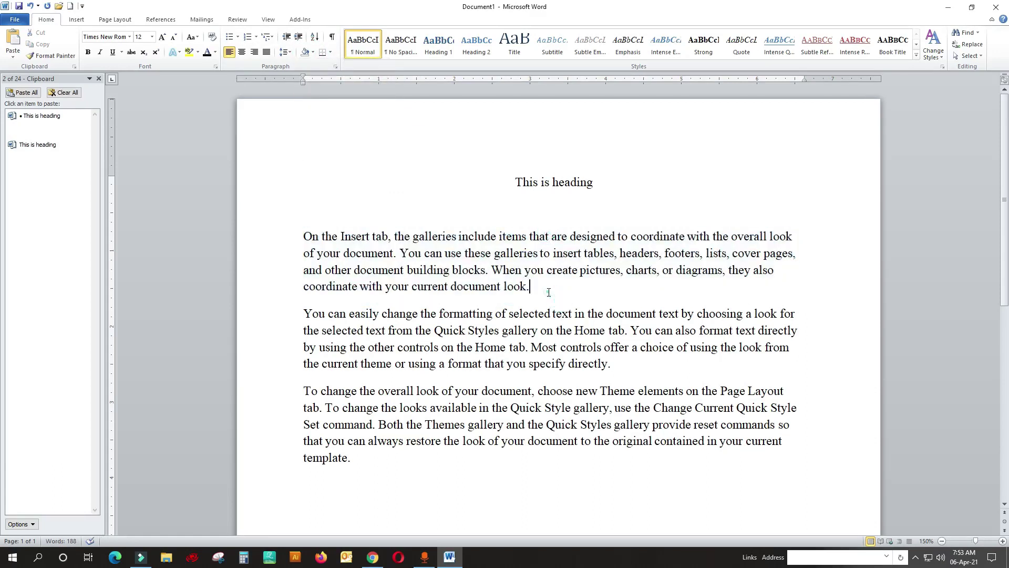
pyautogui.moveTo(549, 292); pyautogui.dragTo(307, 220)
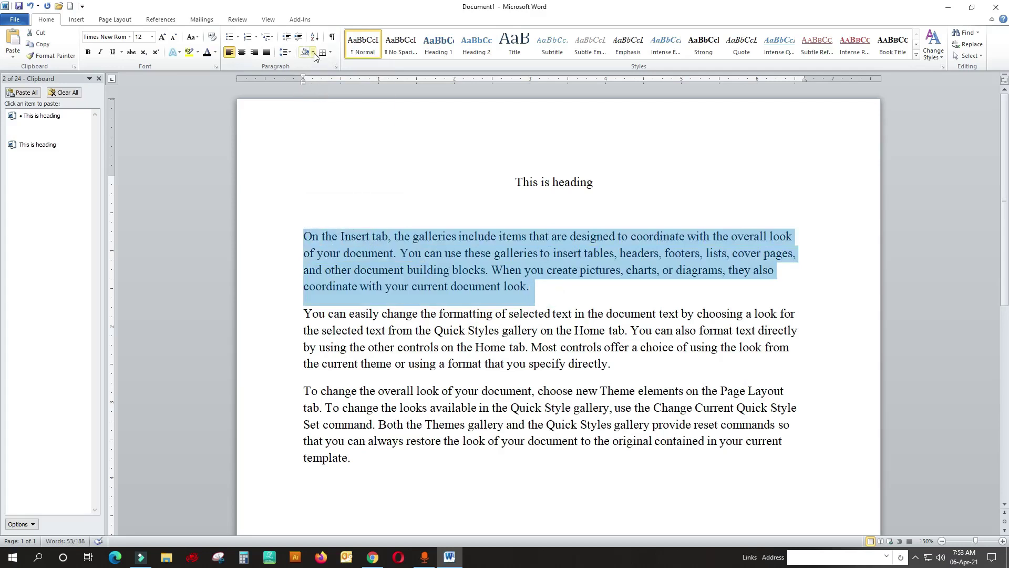
pyautogui.click(313, 52)
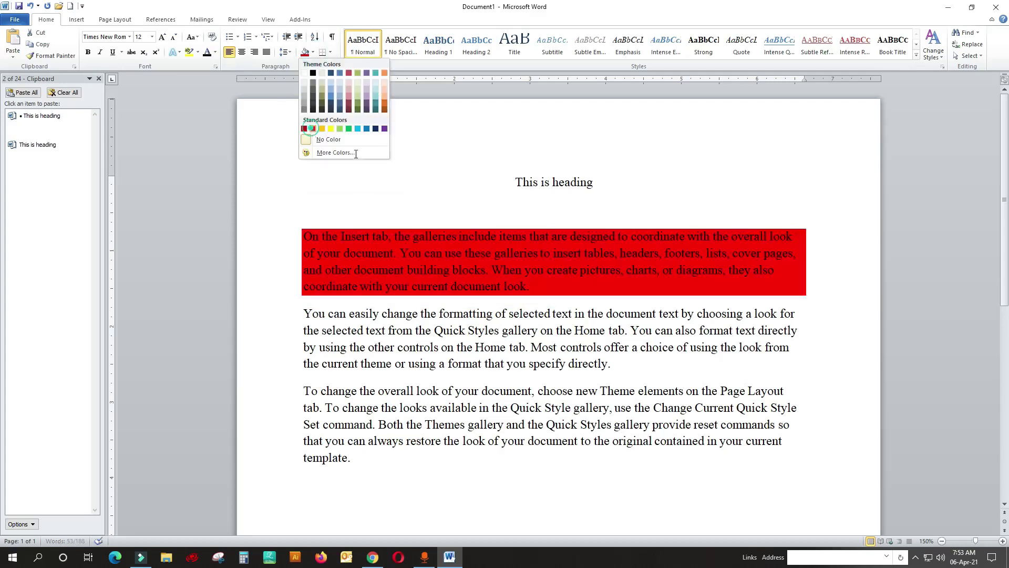
pyautogui.click(313, 131)
pyautogui.click(569, 256)
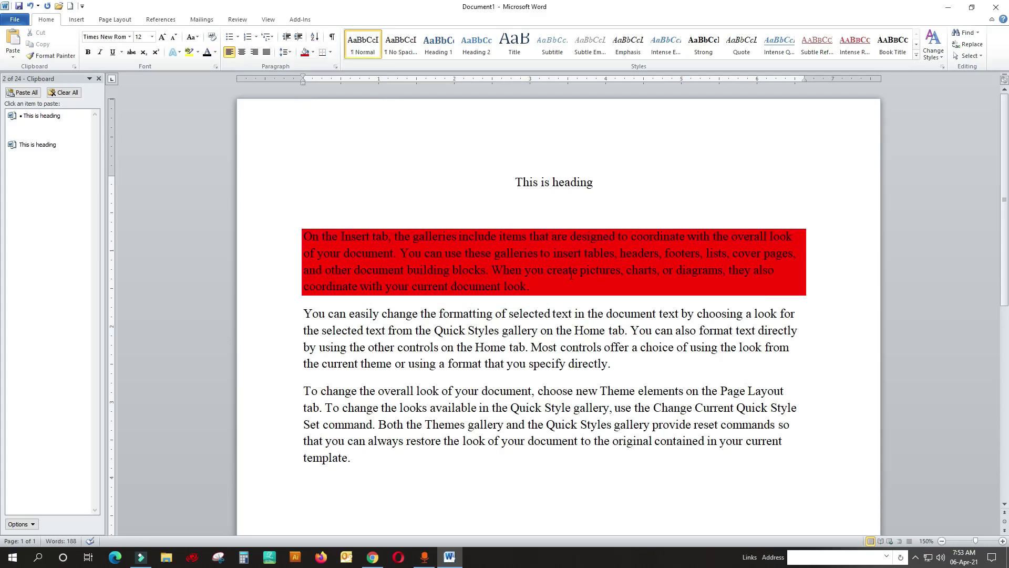
pyautogui.hotkey('ctrl', 'z')
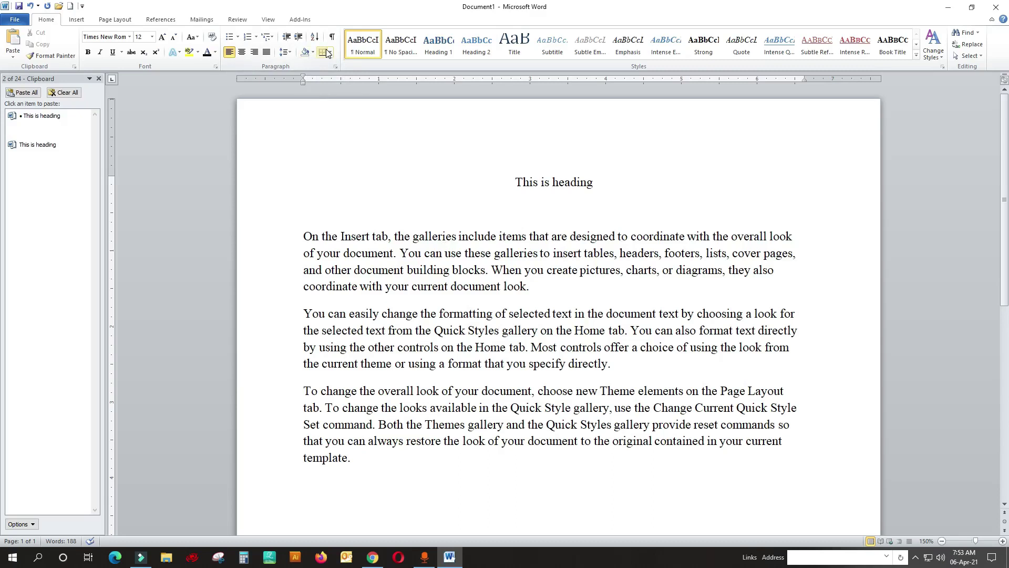
# Step: Select the entire document, including the heading
pyautogui.click(457, 283)
pyautogui.click(476, 196)
pyautogui.click(809, 483)
pyautogui.moveTo(773, 470); pyautogui.dragTo(294, 76)
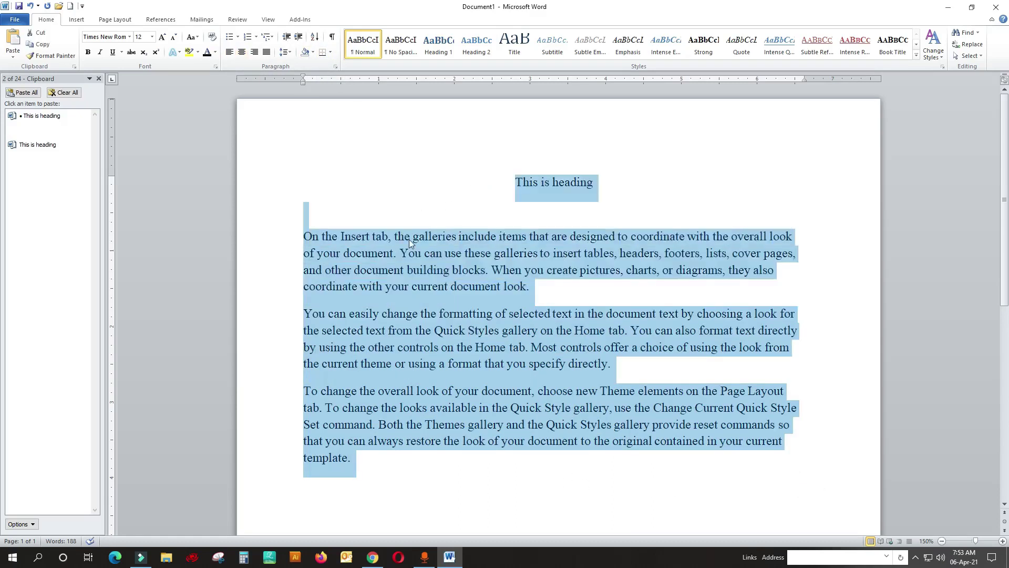
pyautogui.click(586, 260)
pyautogui.moveTo(609, 442); pyautogui.dragTo(305, 208)
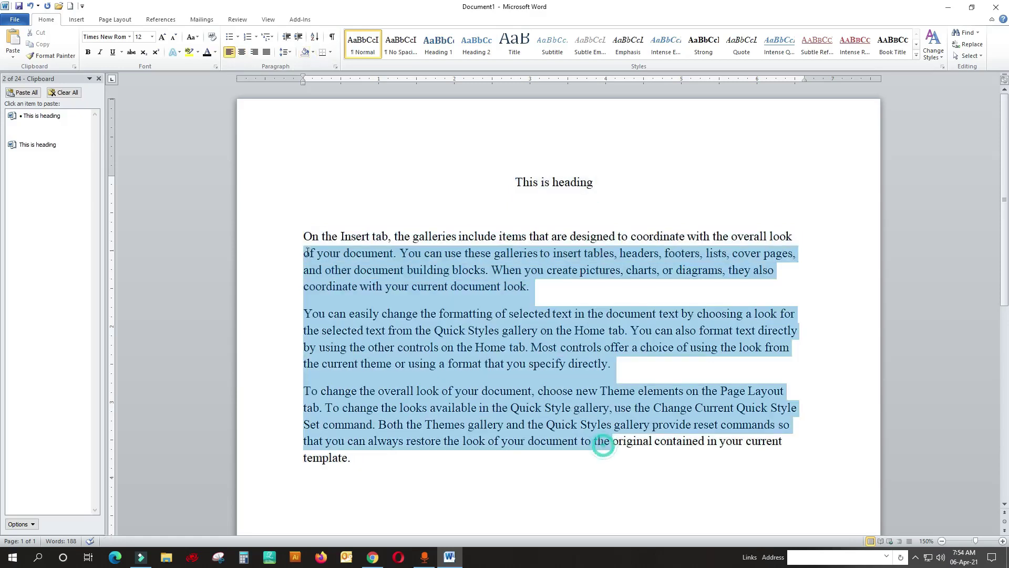
pyautogui.moveTo(445, 494); pyautogui.dragTo(302, 177)
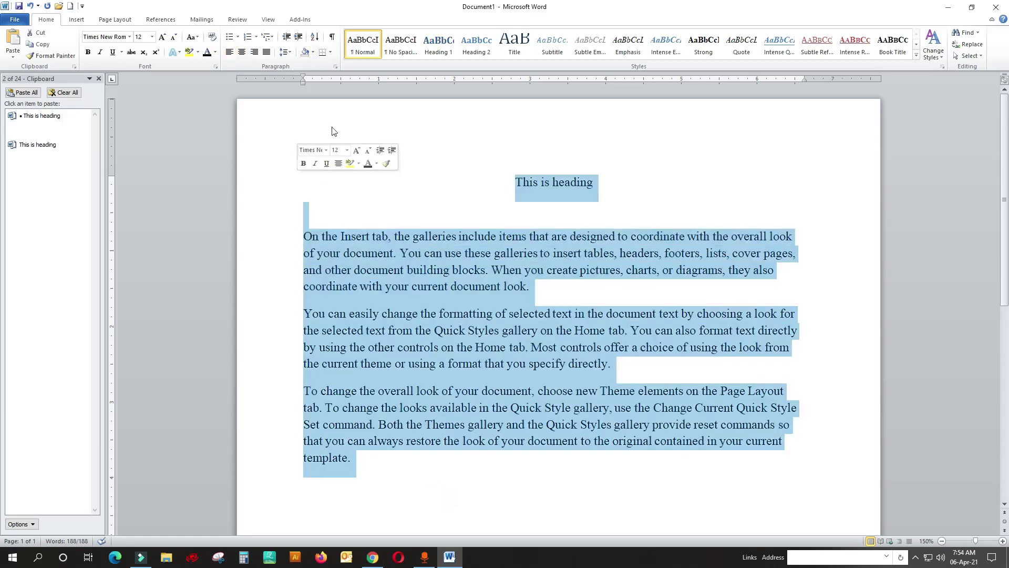
# Step: Try Outside Borders and All Borders on the paragraphs, then undo them
pyautogui.click(330, 53)
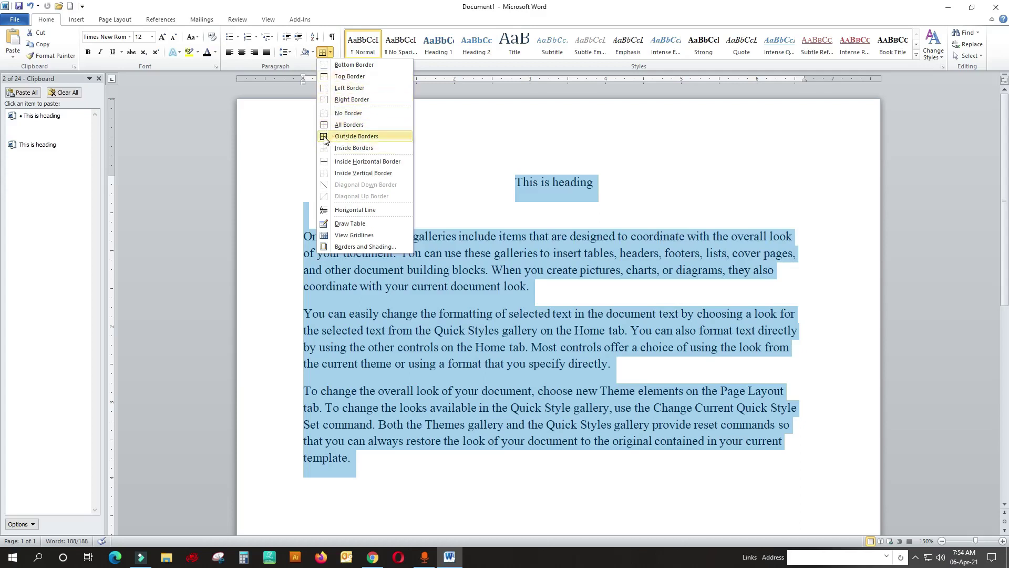
pyautogui.click(324, 138)
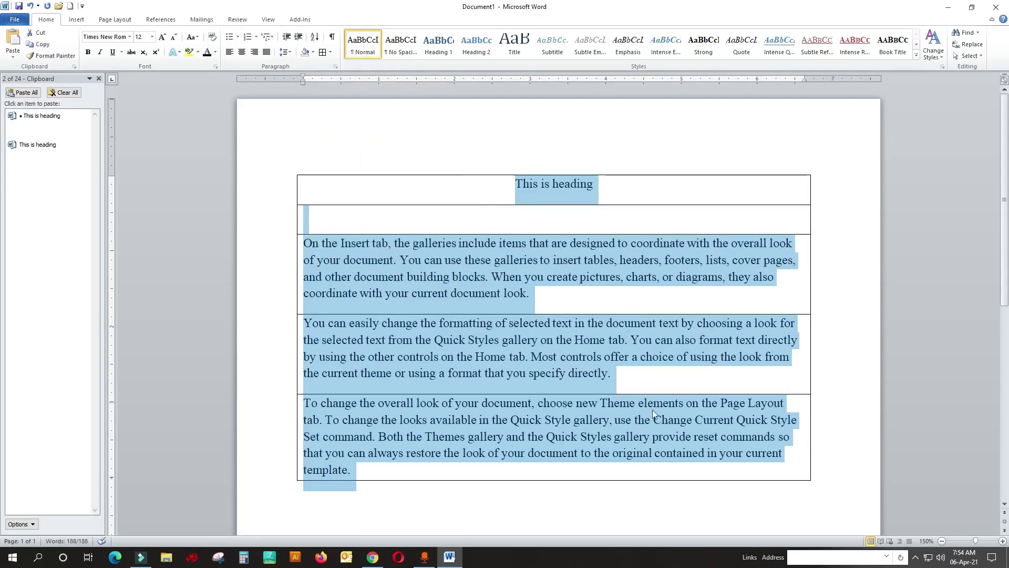
pyautogui.click(330, 52)
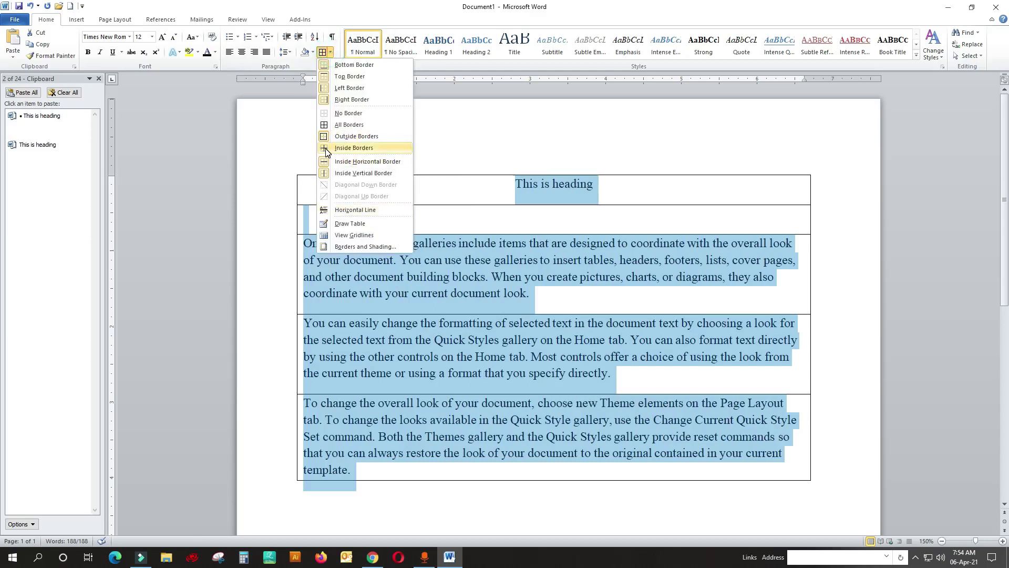
pyautogui.click(354, 148)
pyautogui.hotkey('ctrl', 'z')
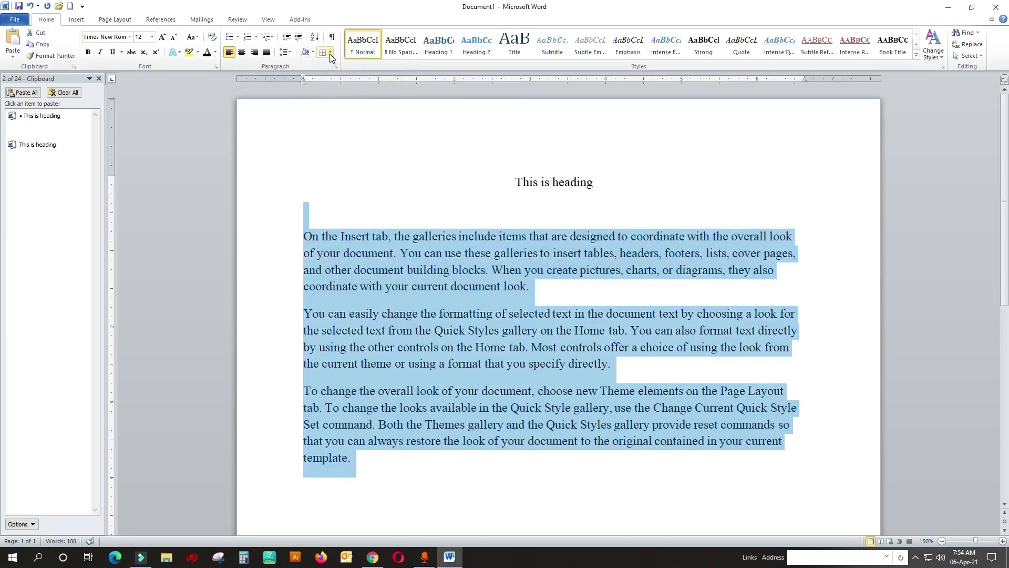
# Step: Add left, right and bottom borders to the body paragraphs
pyautogui.click(329, 52)
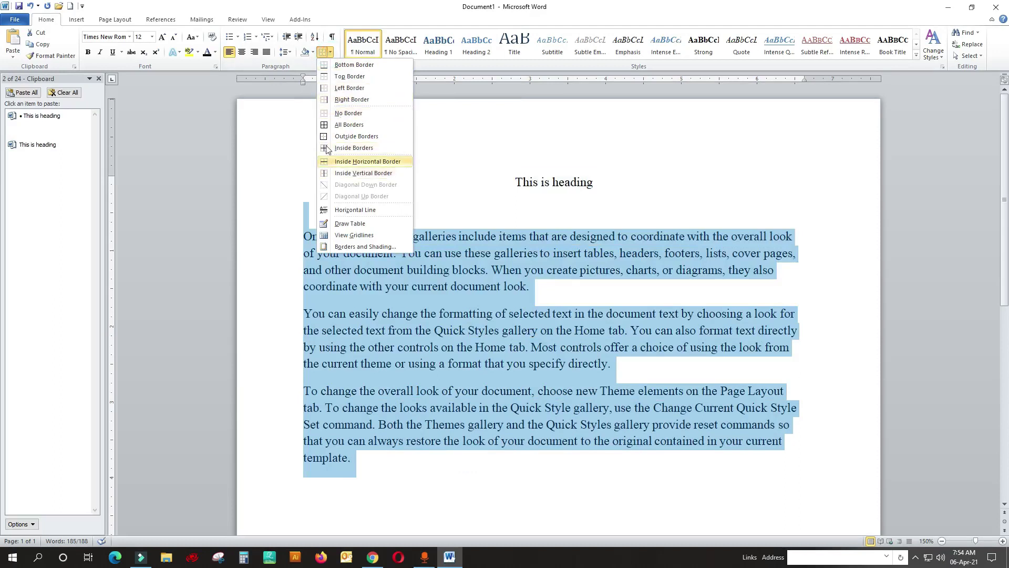
pyautogui.click(328, 88)
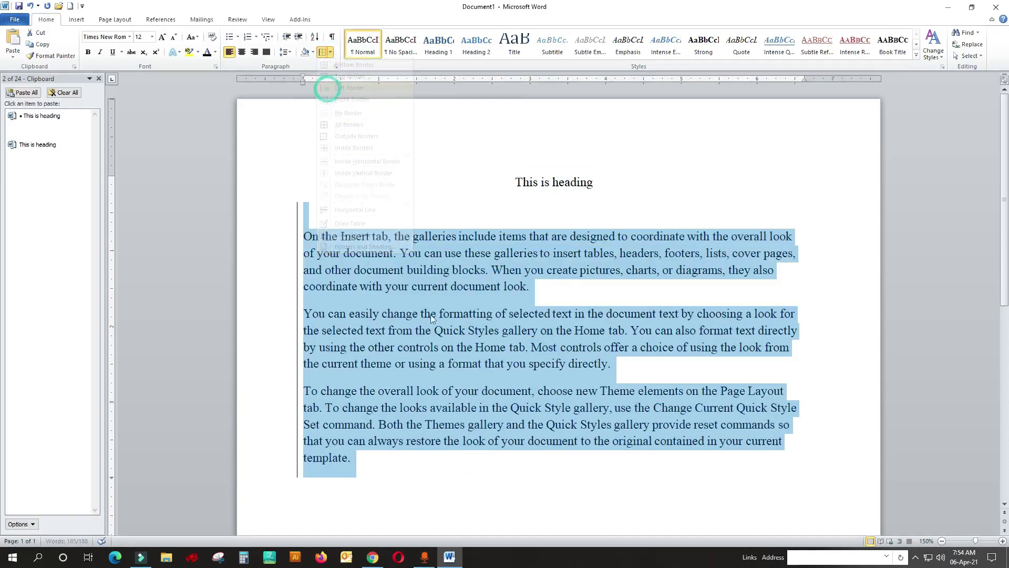
pyautogui.click(330, 53)
pyautogui.click(344, 99)
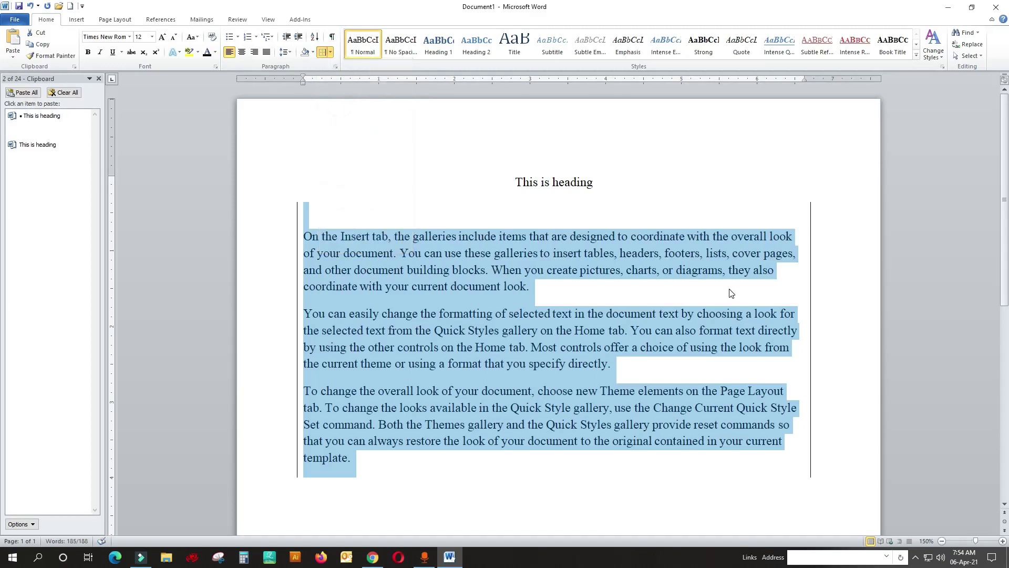
pyautogui.click(330, 52)
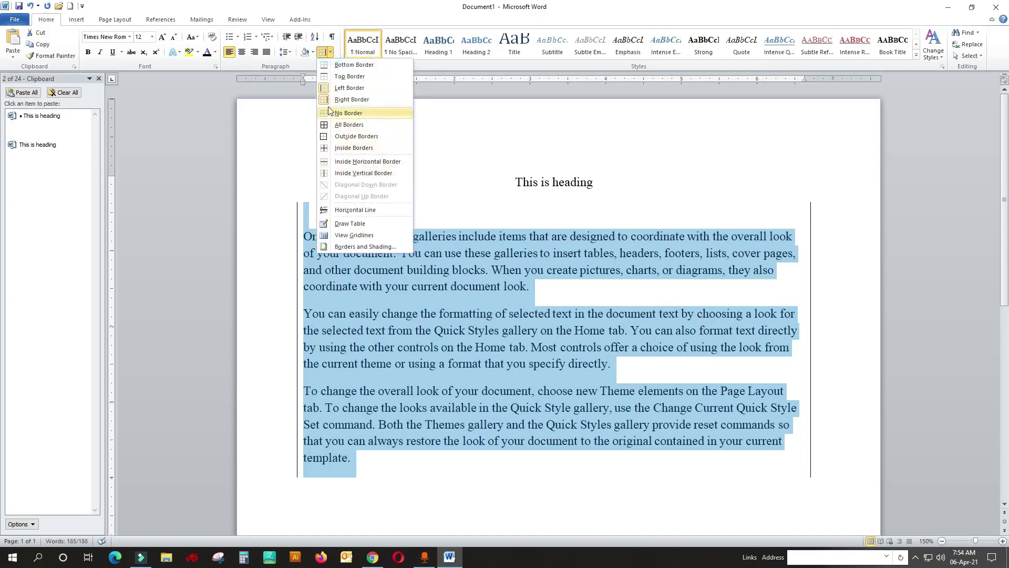
pyautogui.click(354, 65)
pyautogui.click(475, 236)
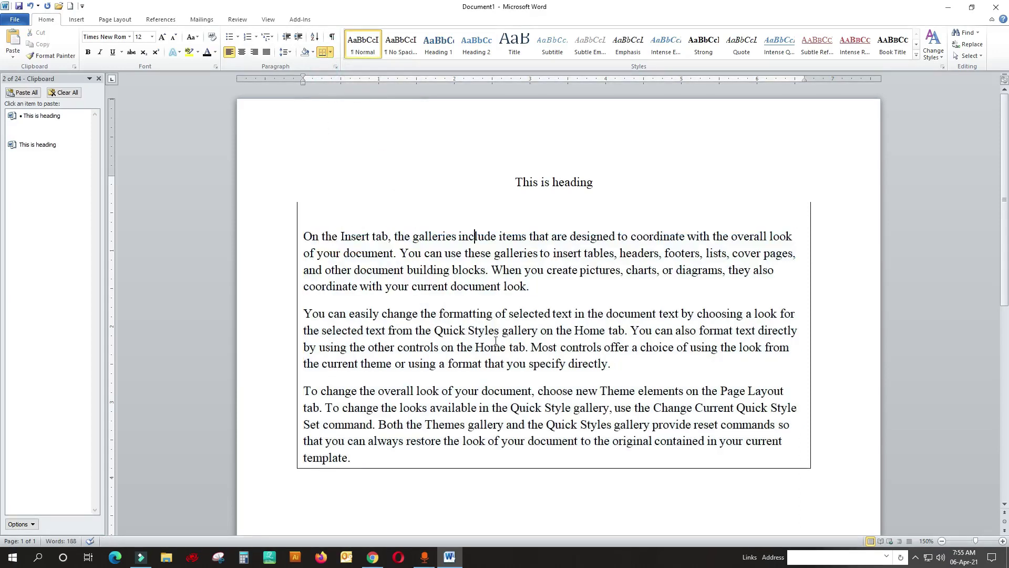